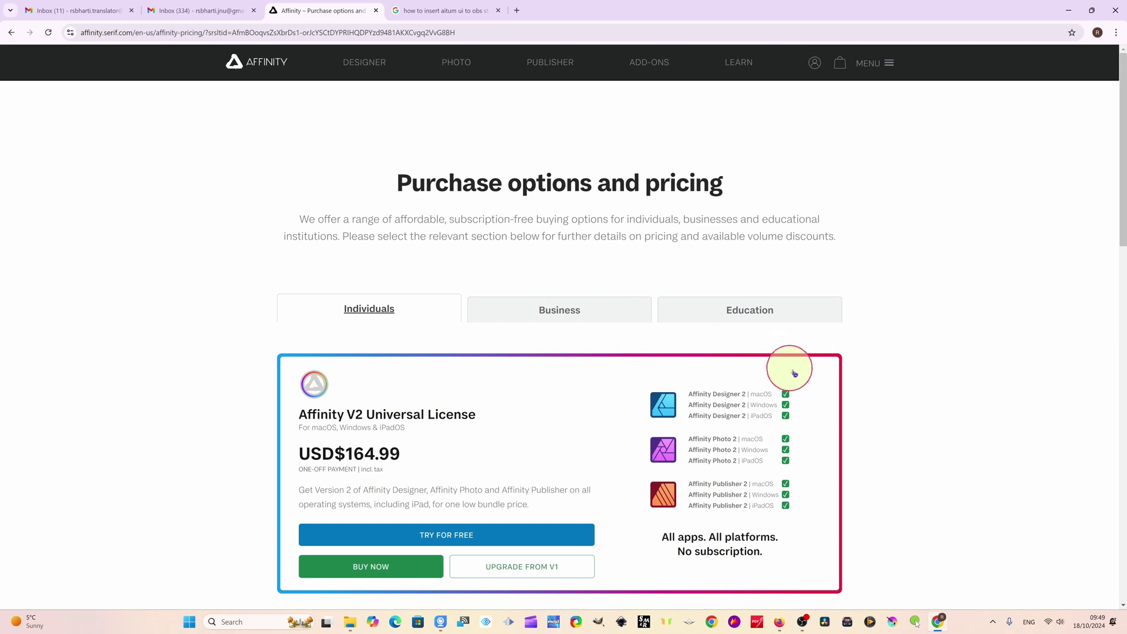
# Review the Affinity purchase options for individuals, covering the V2 Universal License, the desktop apps and the iPad apps.
pyautogui.scroll(-4, 523, 456)
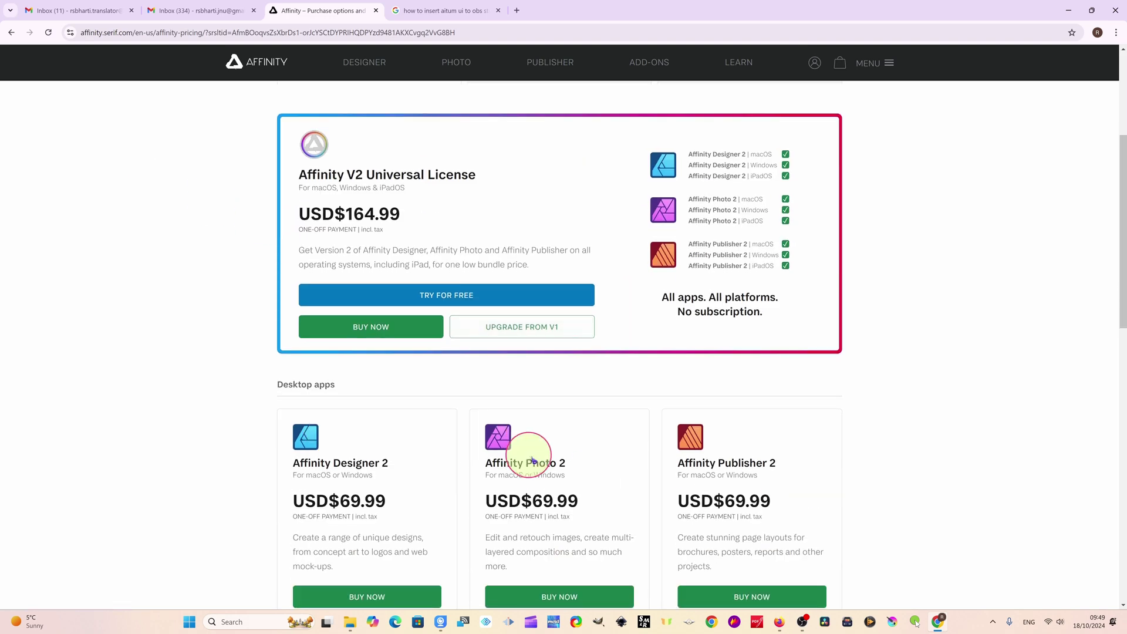
pyautogui.scroll(2, 425, 367)
pyautogui.scroll(-6, 395, 544)
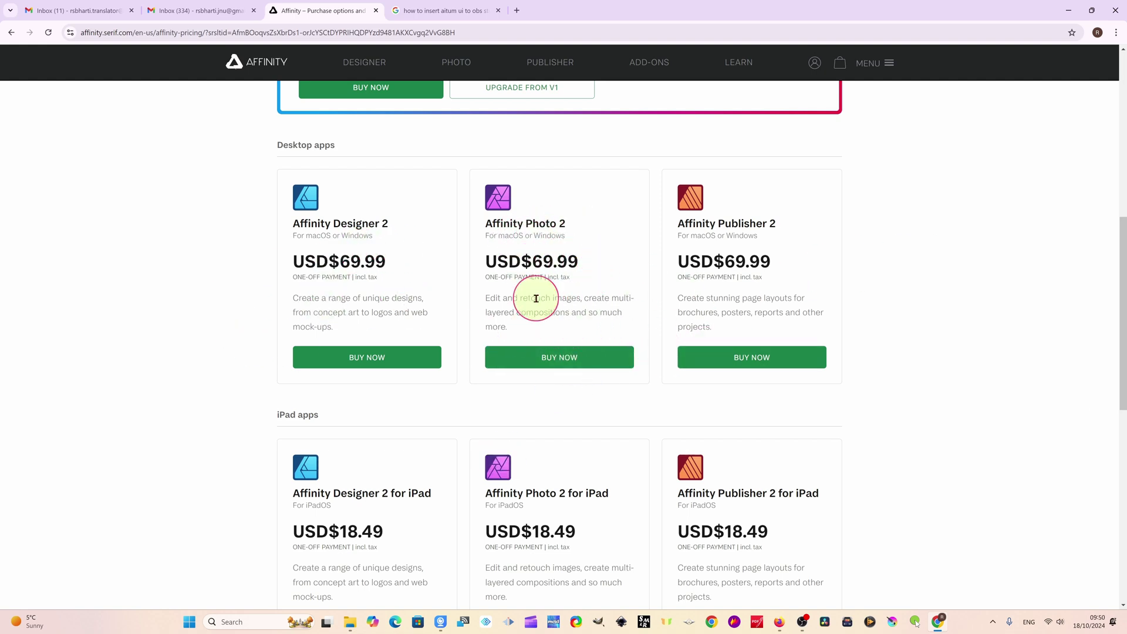
pyautogui.scroll(-4, 520, 344)
pyautogui.scroll(10, 554, 386)
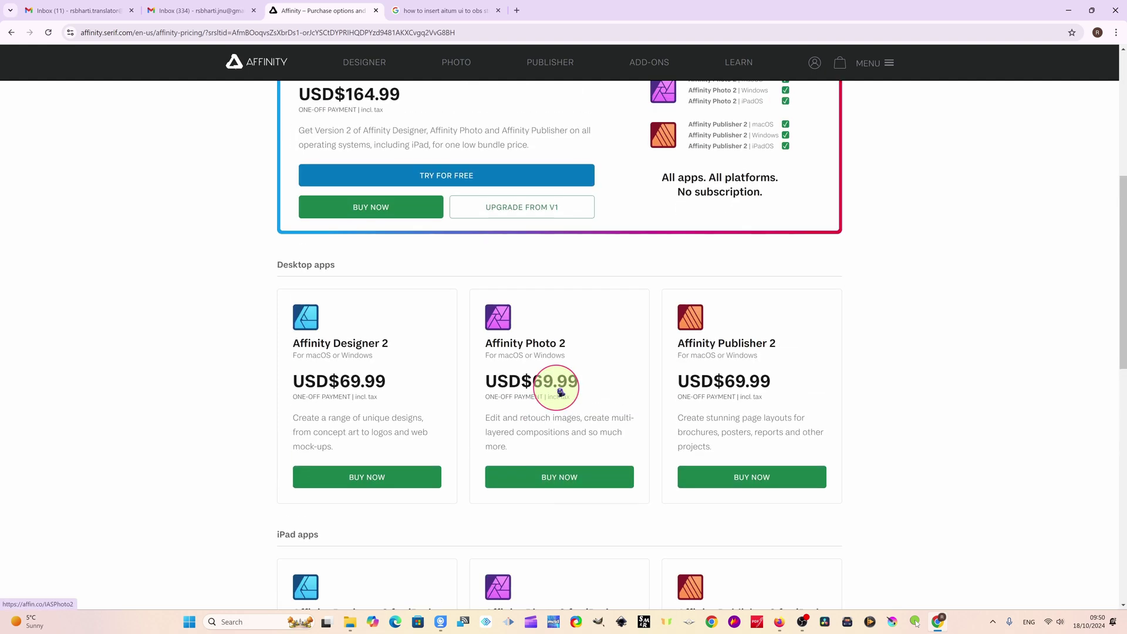
pyautogui.scroll(-1, 554, 388)
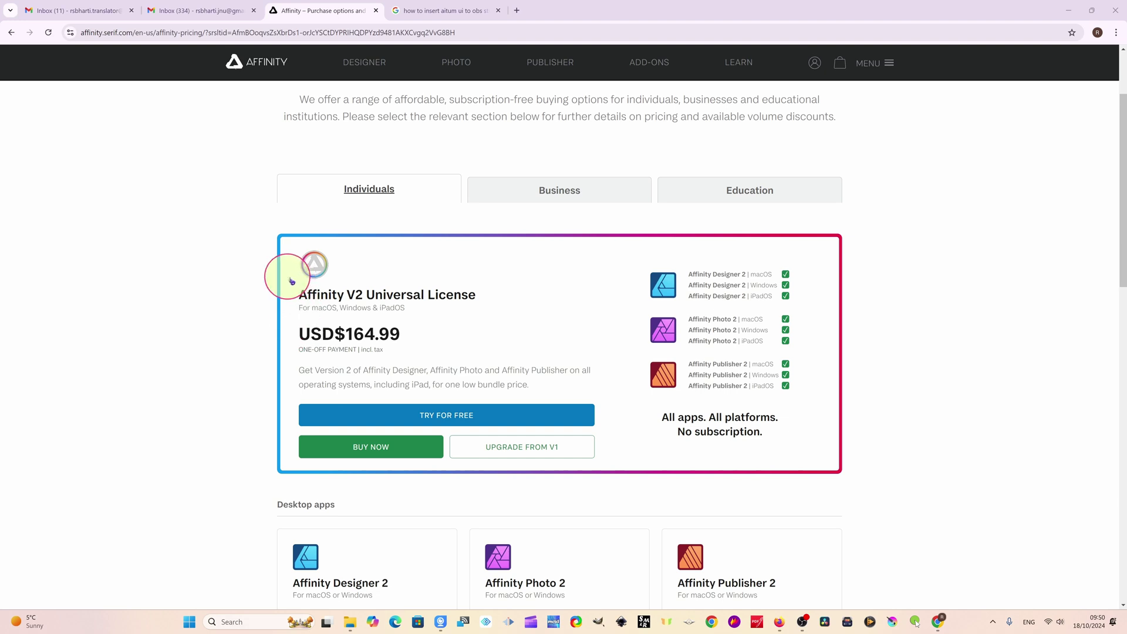
pyautogui.moveTo(289, 354)
pyautogui.mouseDown()
pyautogui.moveTo(569, 432)
pyautogui.moveTo(634, 427)
pyautogui.moveTo(641, 448)
pyautogui.mouseUp()
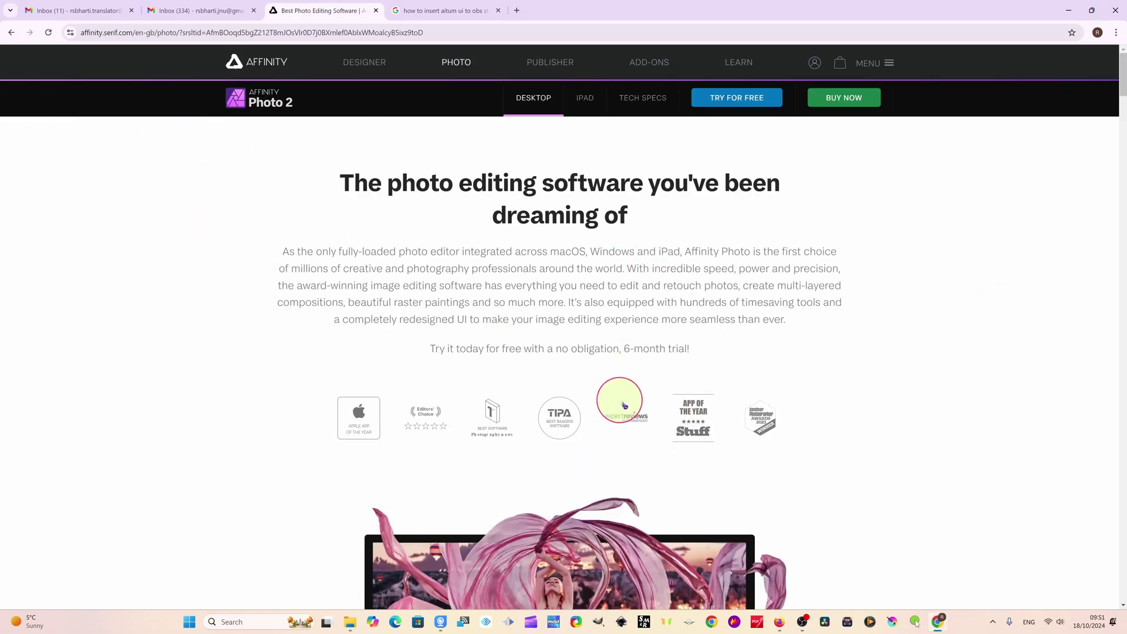
# Request the Windows free trial of Affinity Photo 2 from its product page.
pyautogui.moveTo(409, 329)
pyautogui.mouseDown()
pyautogui.moveTo(581, 372)
pyautogui.moveTo(733, 367)
pyautogui.mouseUp()
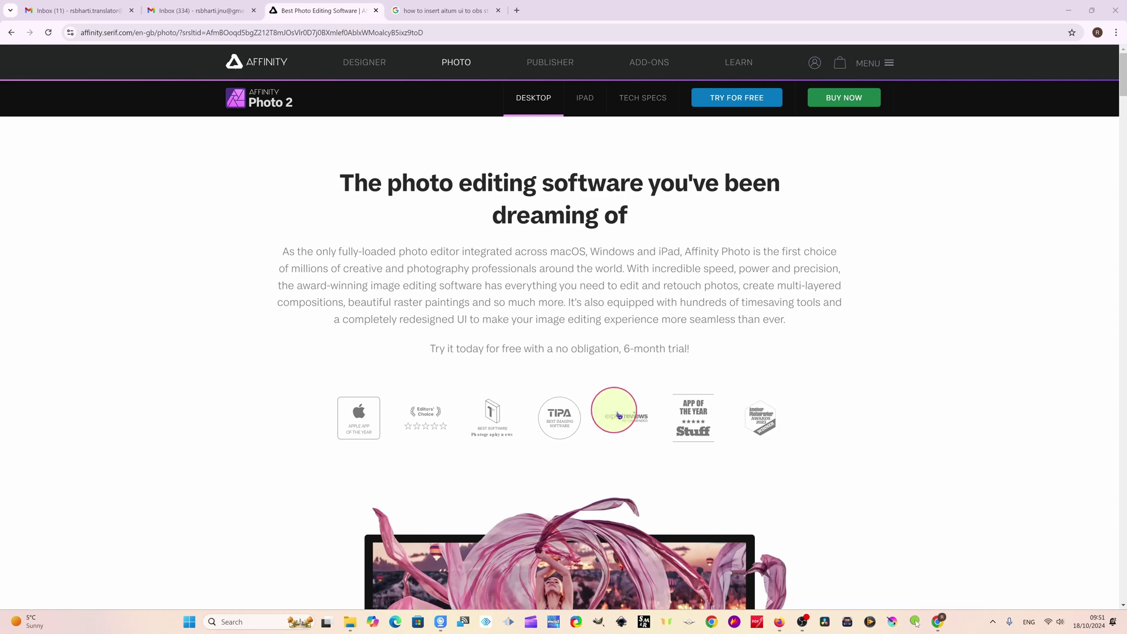
pyautogui.scroll(-12, 618, 415)
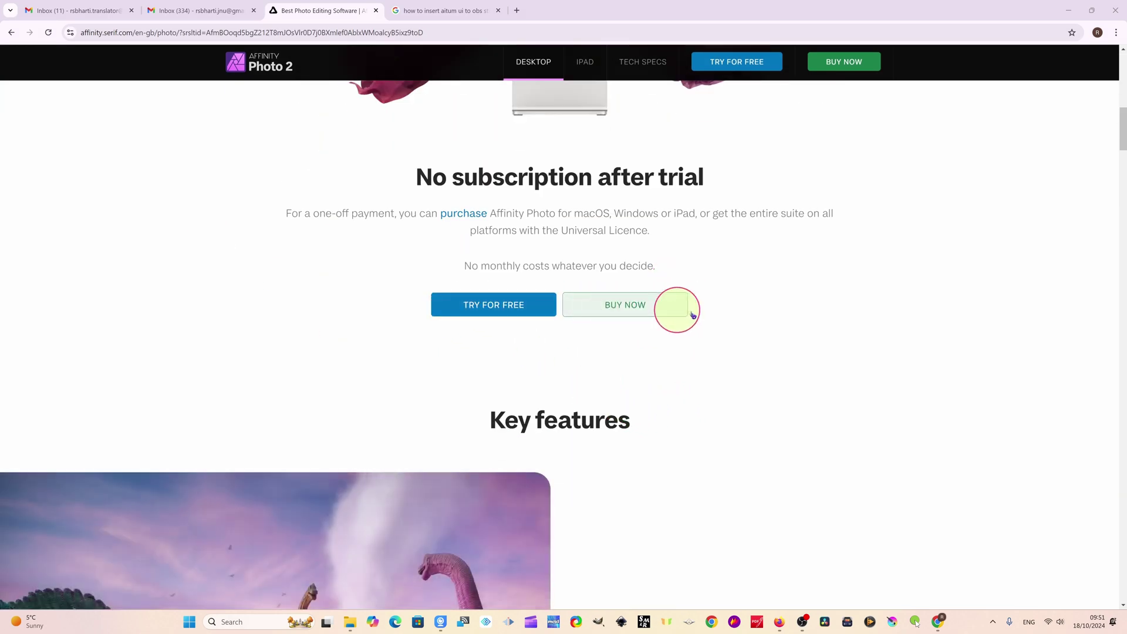
pyautogui.click(493, 304)
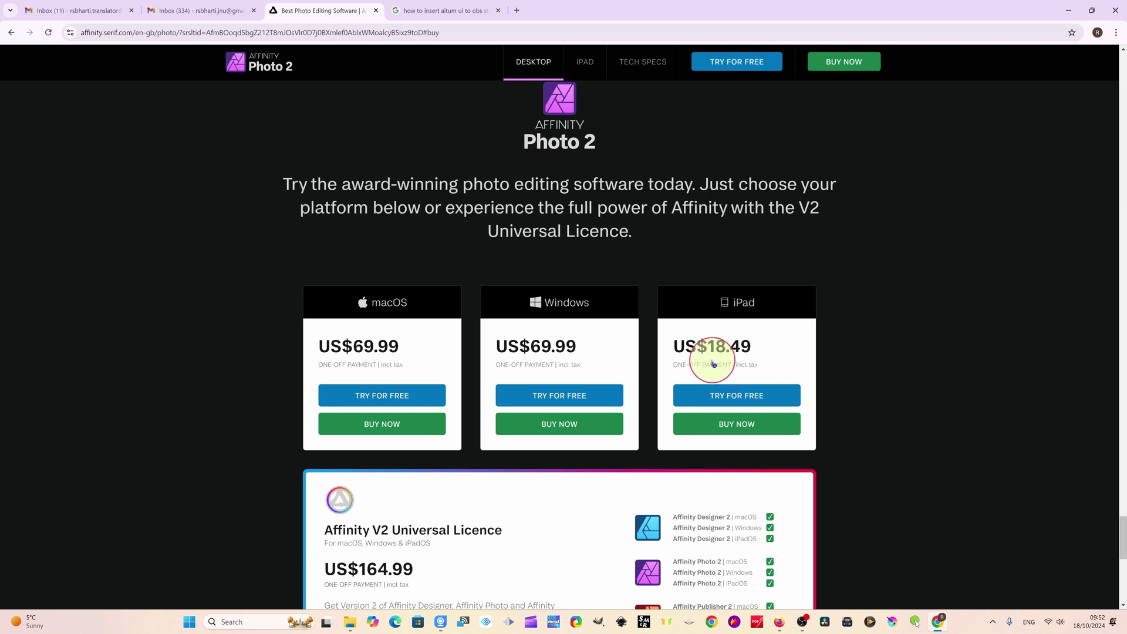
pyautogui.click(559, 397)
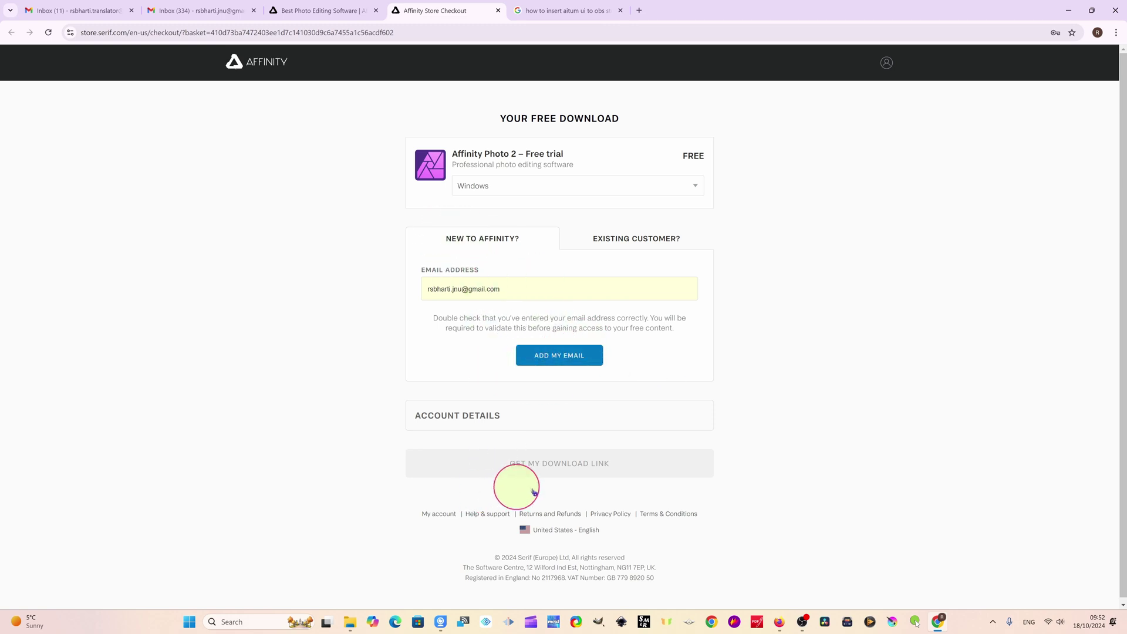
# Submit the e-mail address at checkout and sign in to the existing Affinity Store account with its password.
pyautogui.click(560, 362)
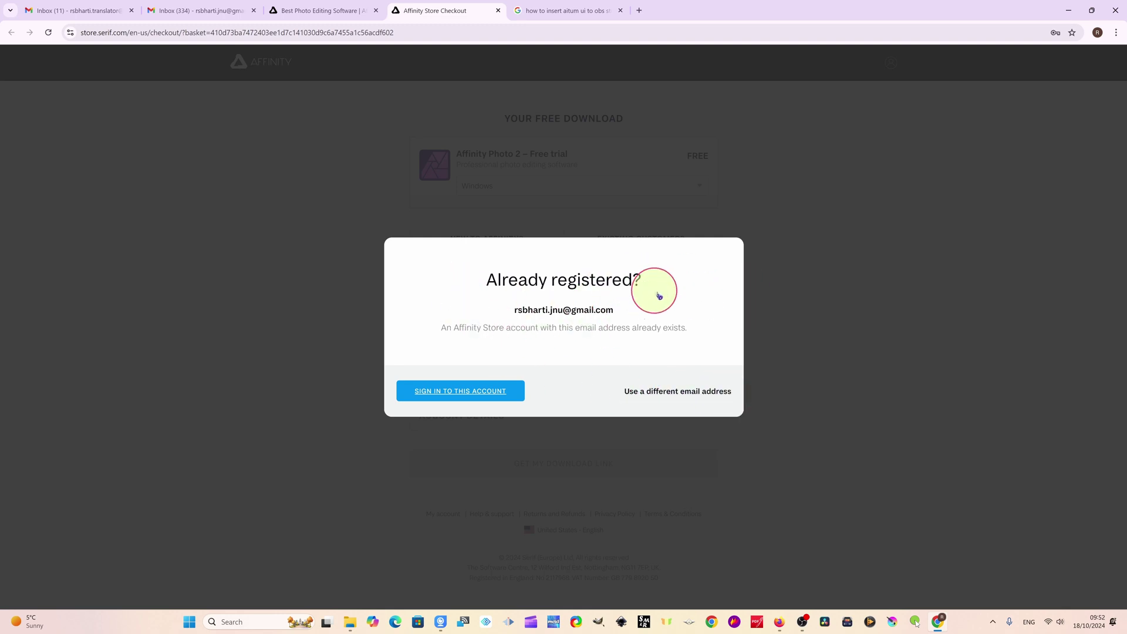
pyautogui.click(461, 391)
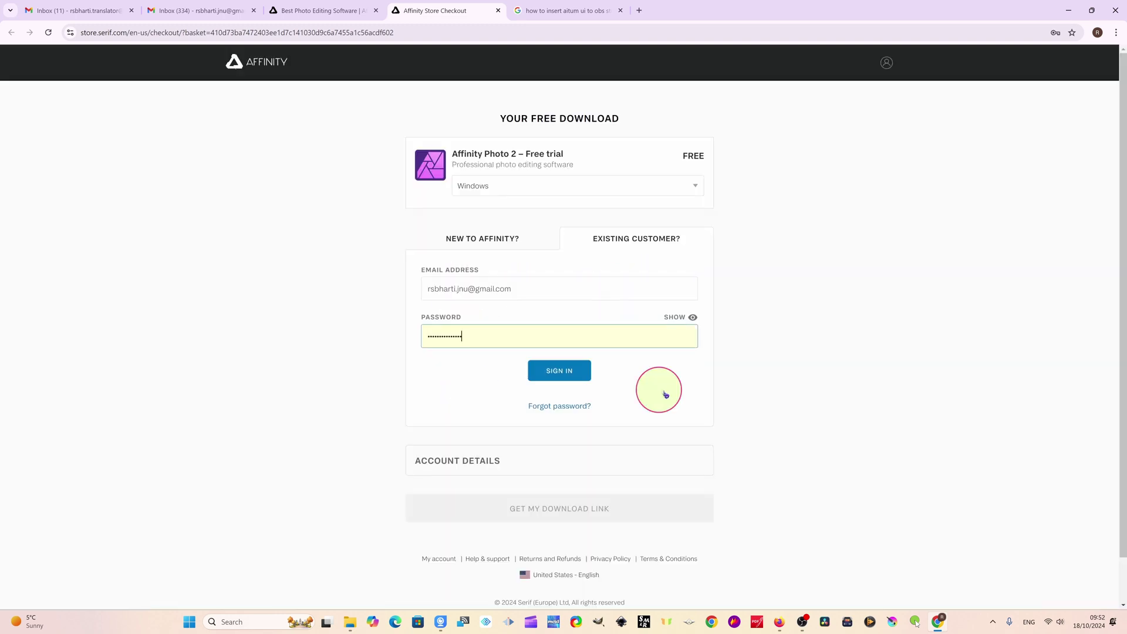
pyautogui.click(451, 344)
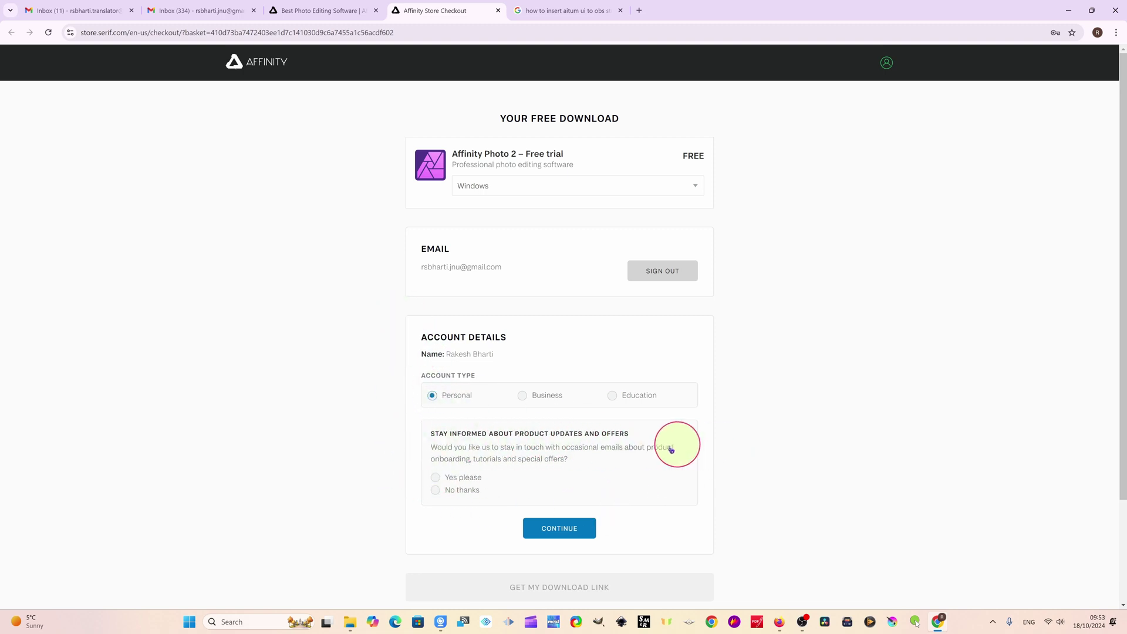
# Accept e-mails about product updates and offers, continue with the Personal account type, and get the download link.
pyautogui.click(437, 478)
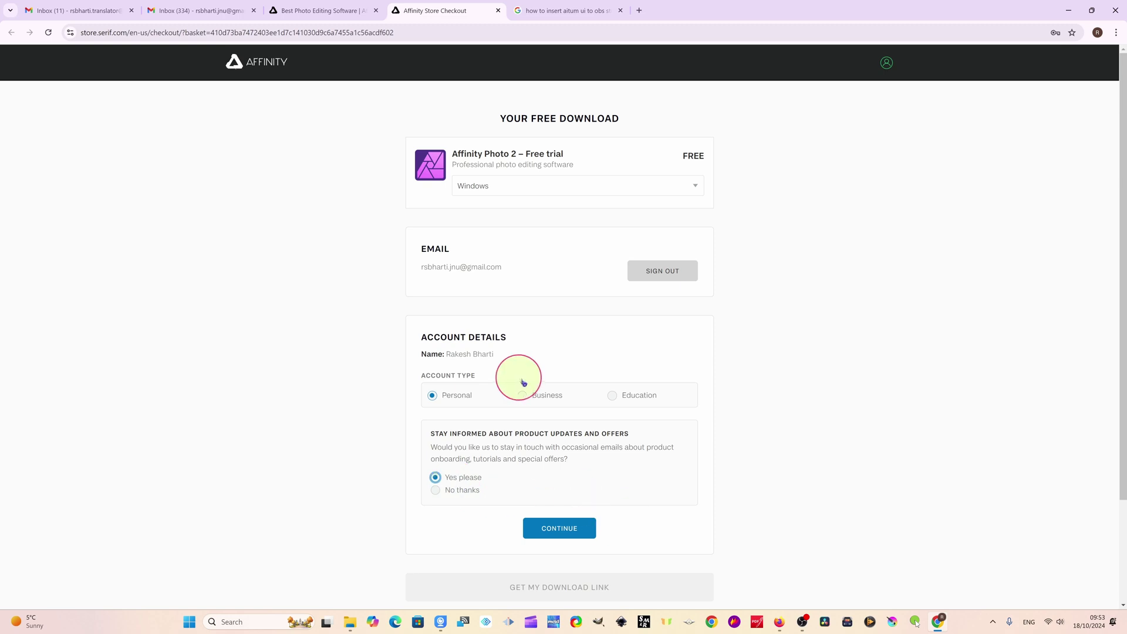
pyautogui.click(573, 532)
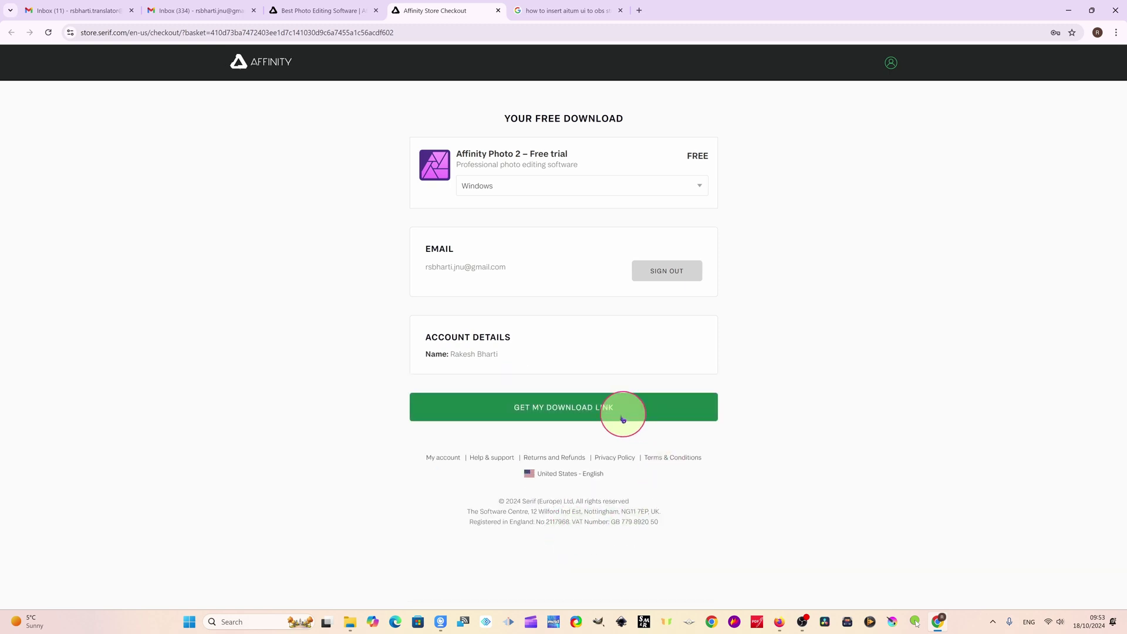
pyautogui.click(514, 419)
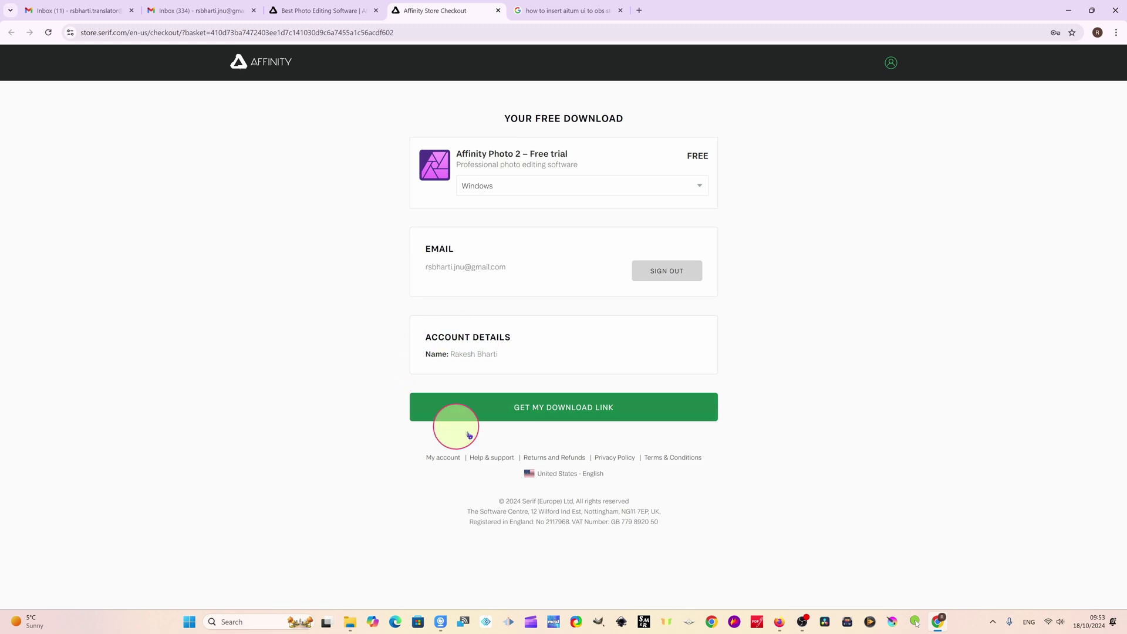
pyautogui.click(586, 405)
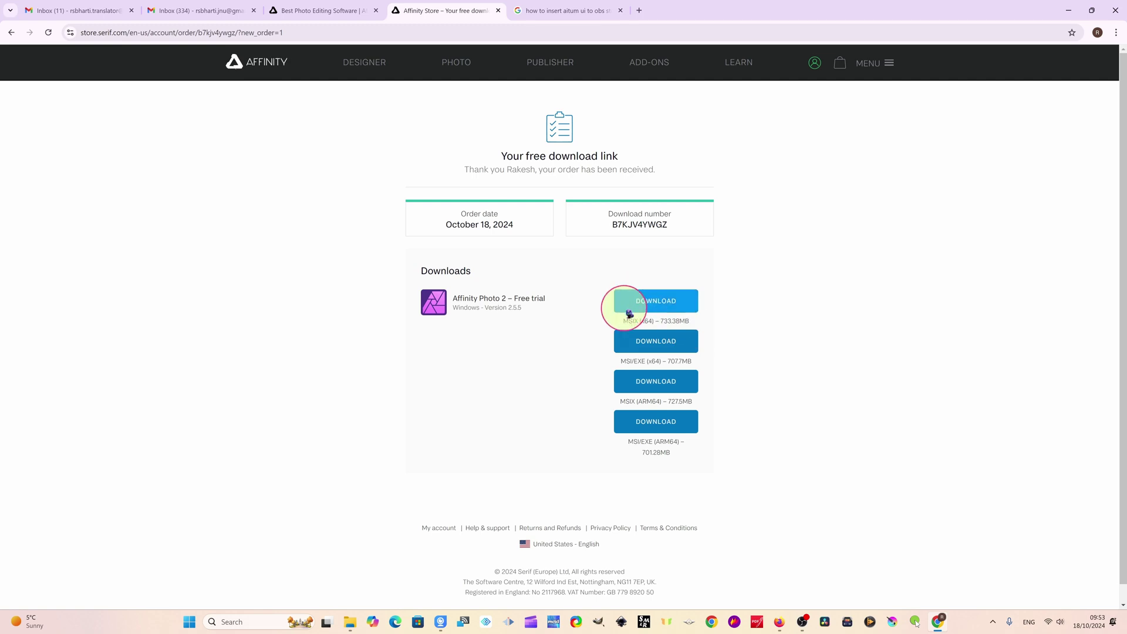
# Switch to File Explorer and check the Downloads folder for the affinity-photo-2.5.5 installer.
pyautogui.click(1068, 8)
pyautogui.click(351, 624)
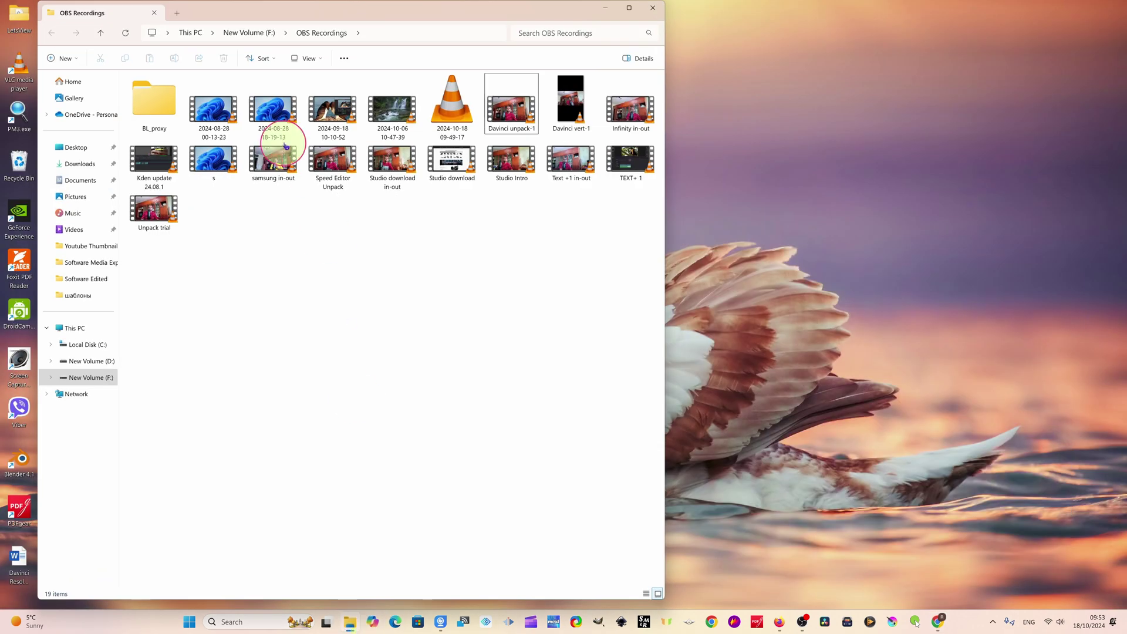
pyautogui.click(86, 170)
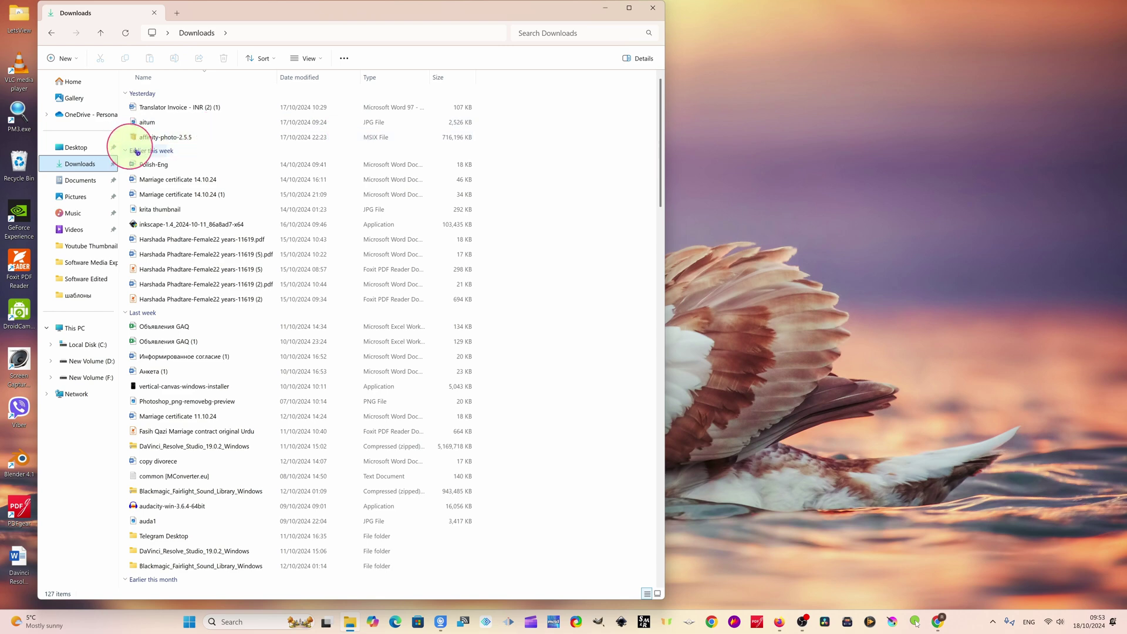
pyautogui.click(605, 9)
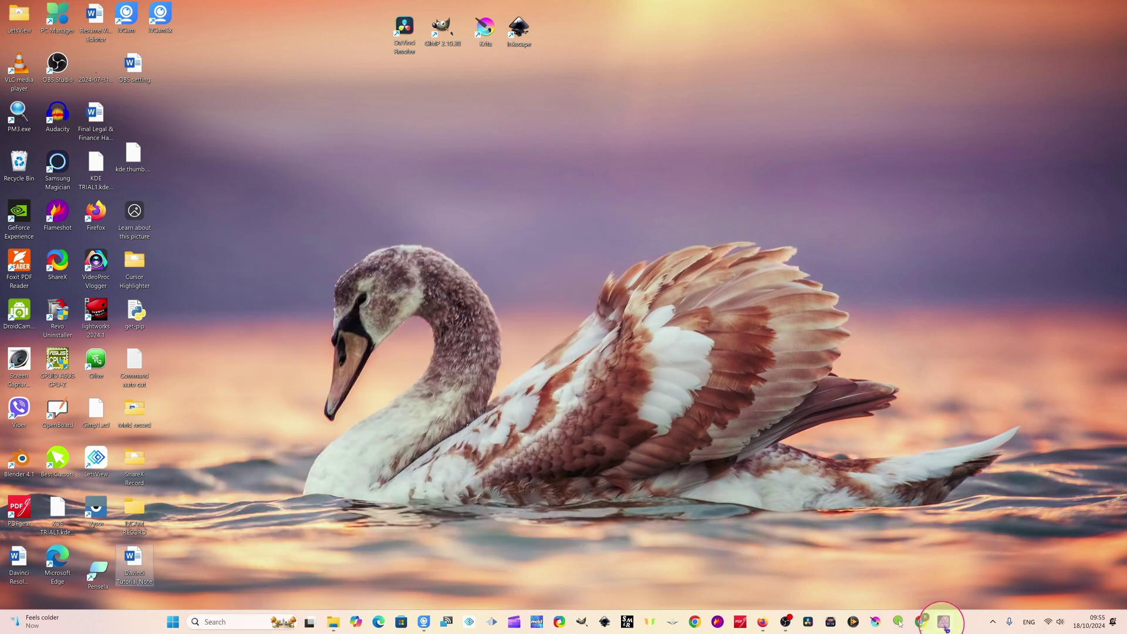
# Switch to Affinity Photo 2 and create a new document 1280 px wide and 720 px high.
pyautogui.click(944, 621)
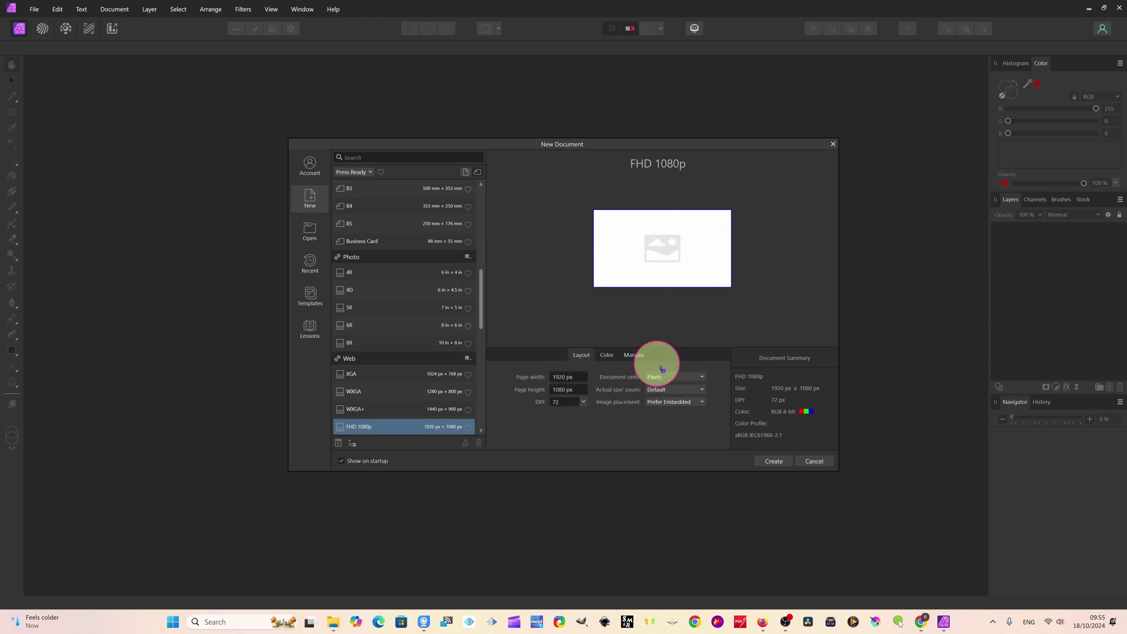
pyautogui.click(560, 382)
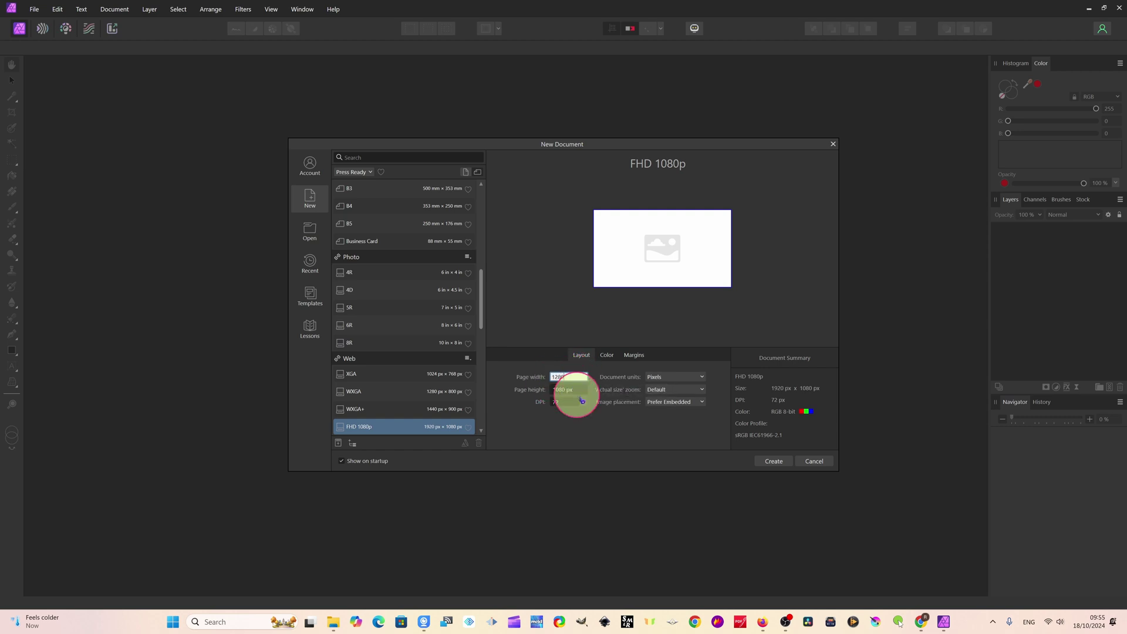
pyautogui.write('1280')
pyautogui.click(567, 390)
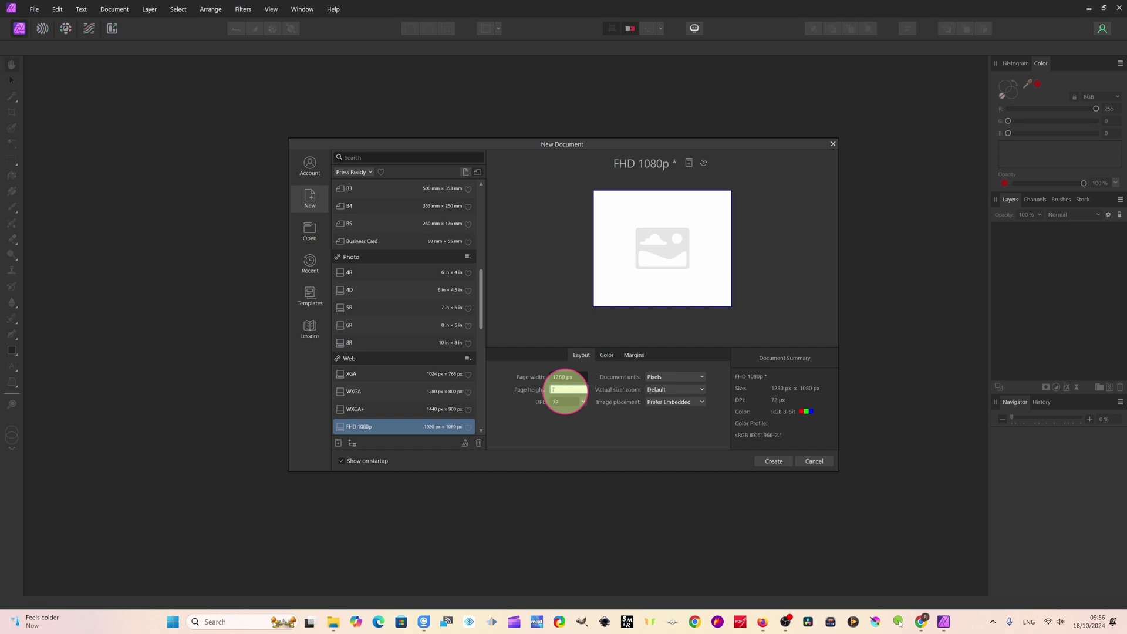
pyautogui.write('720')
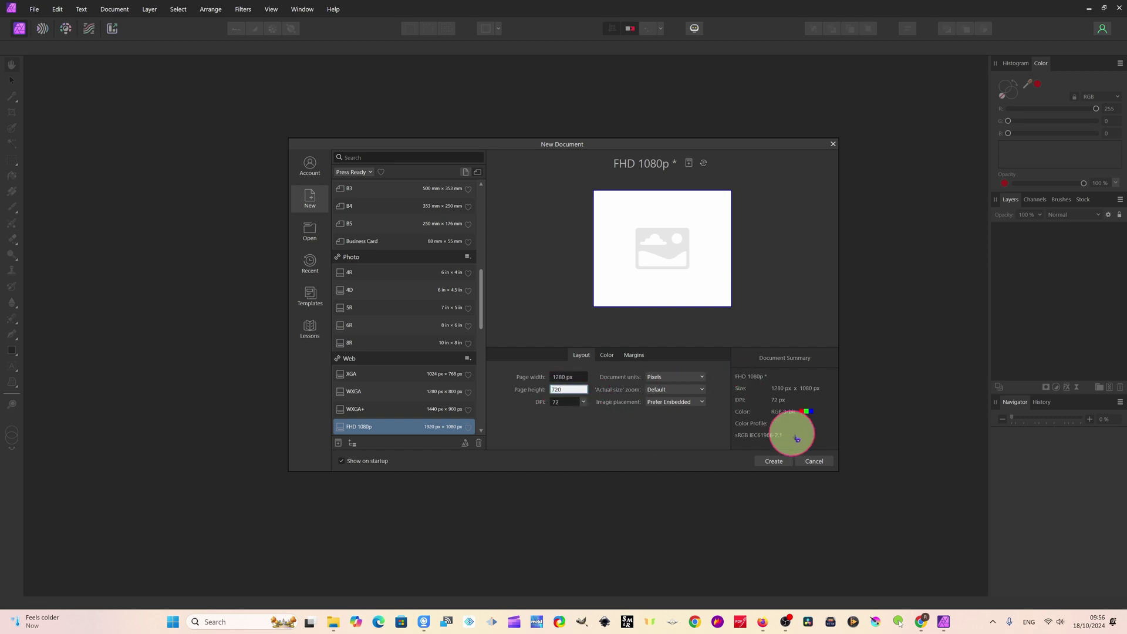
pyautogui.click(764, 460)
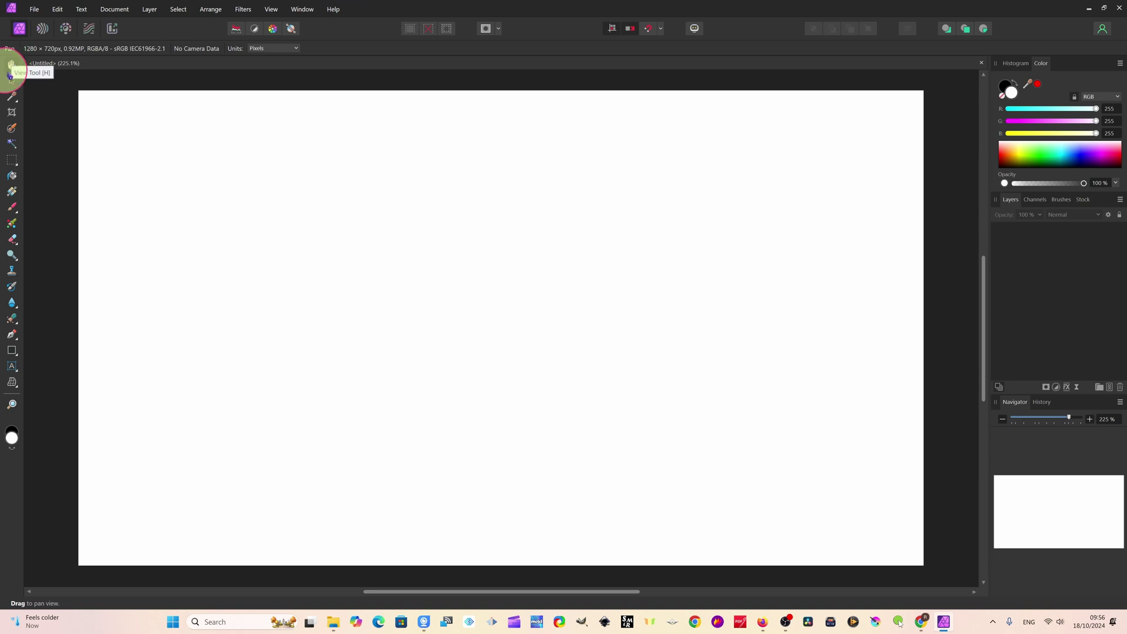
# Activate the View Tool and the Zoom Tool in turn, and make the black colour swatch the active one.
pyautogui.click(12, 66)
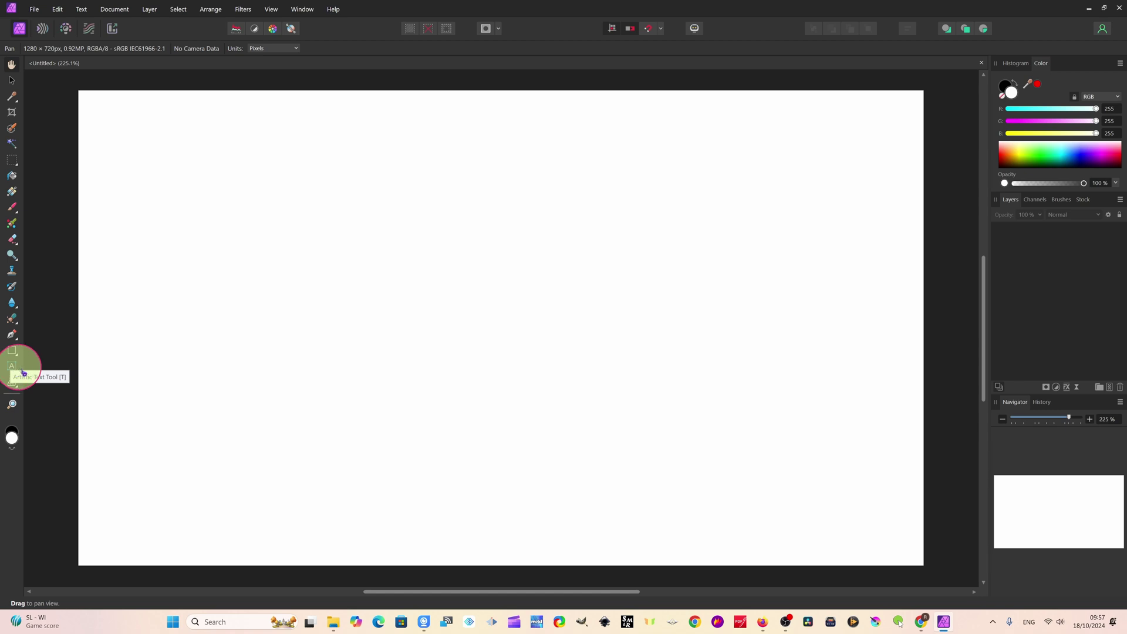
pyautogui.click(13, 404)
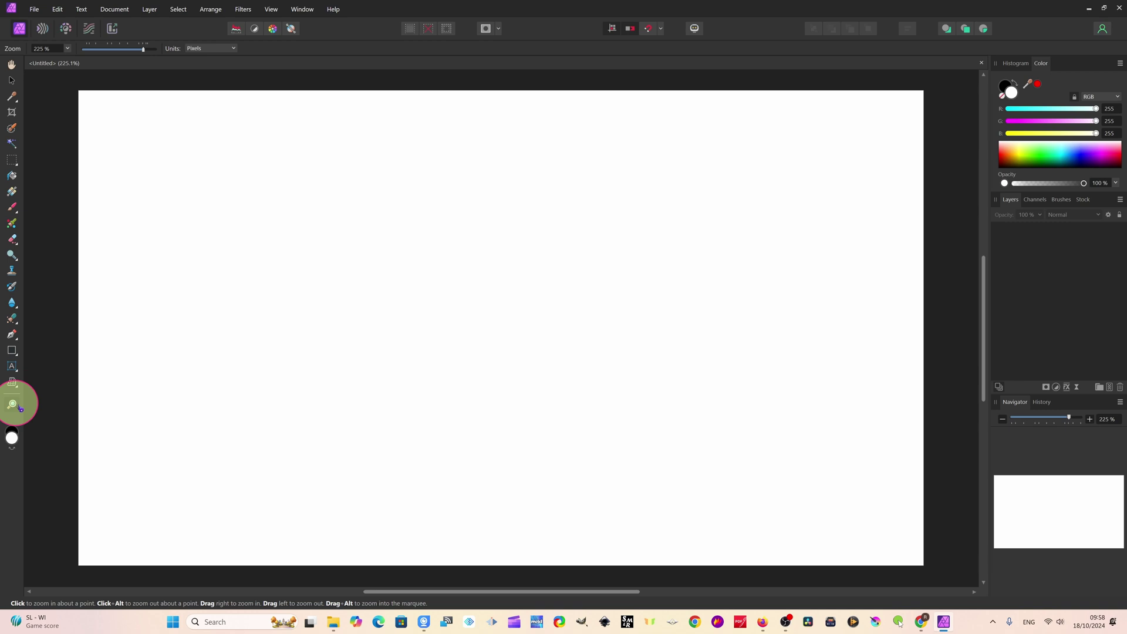
pyautogui.click(16, 433)
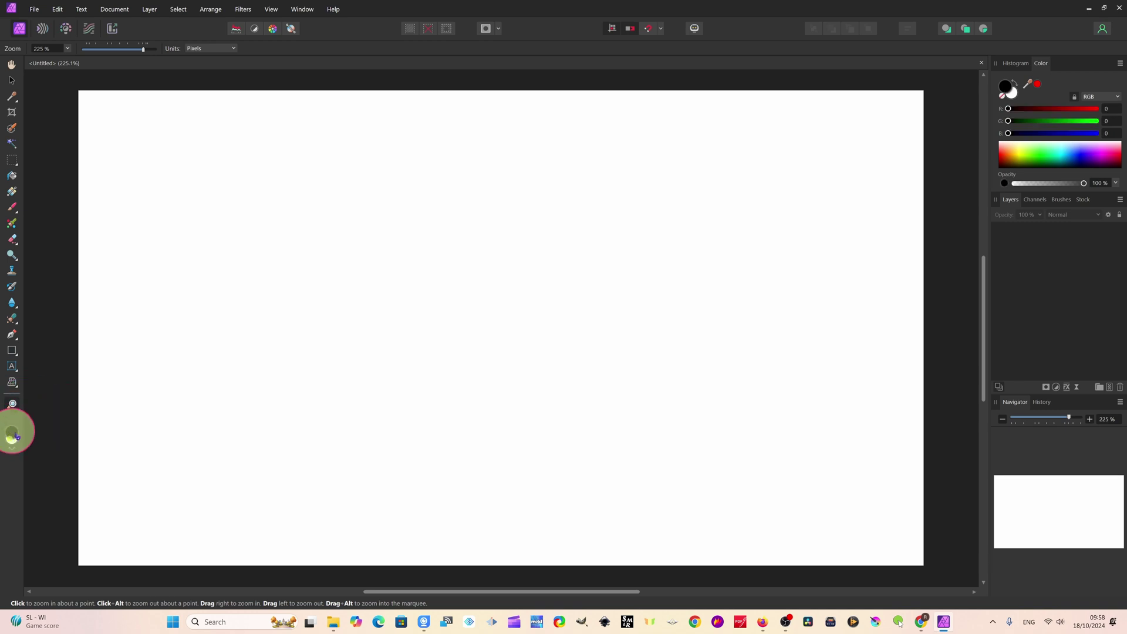
pyautogui.click(16, 439)
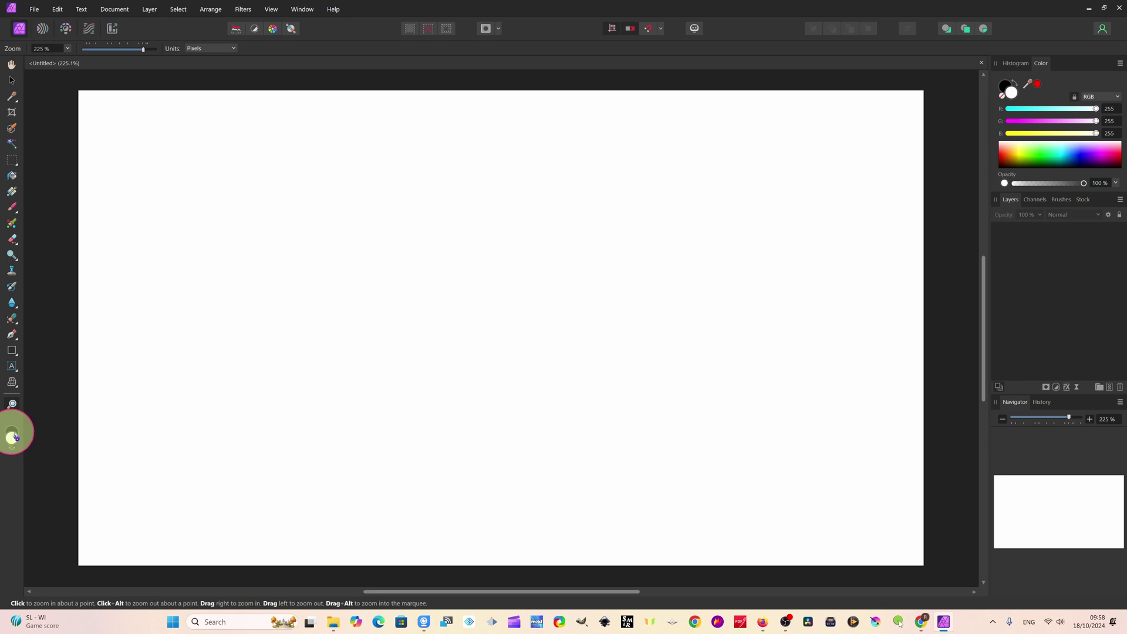
pyautogui.click(15, 440)
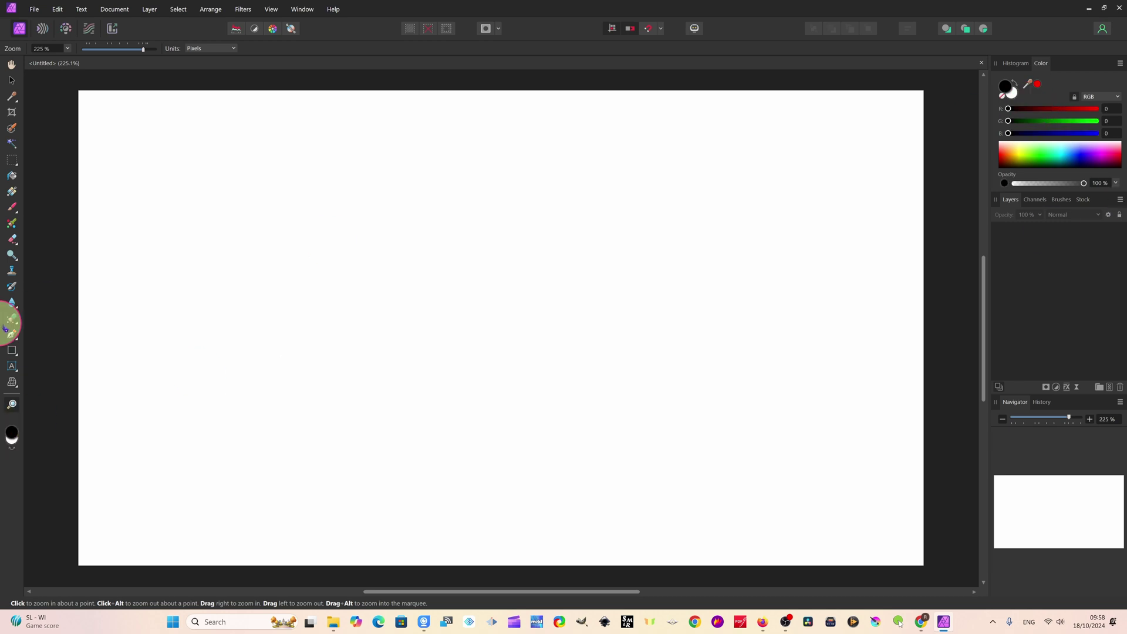
pyautogui.click(10, 439)
pyautogui.click(11, 439)
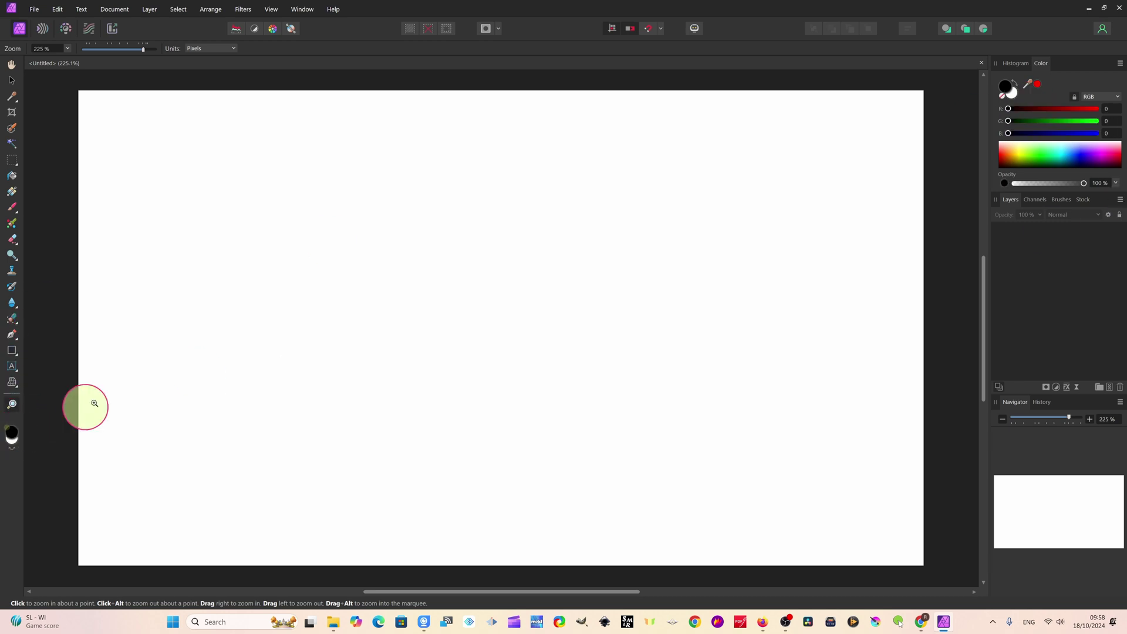
pyautogui.click(34, 9)
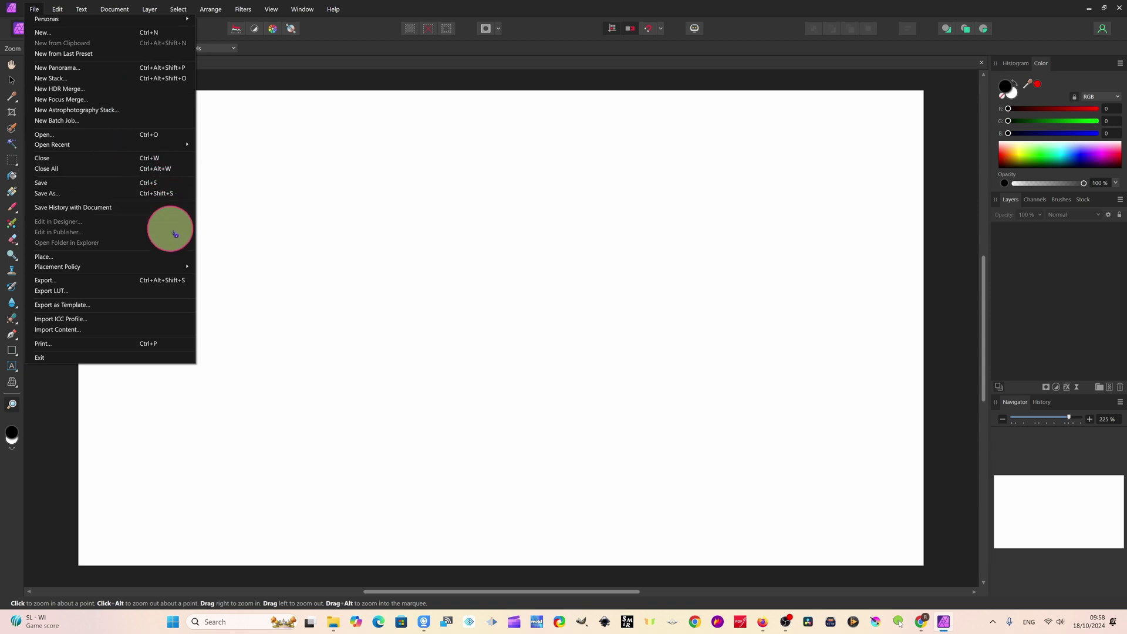
pyautogui.click(59, 11)
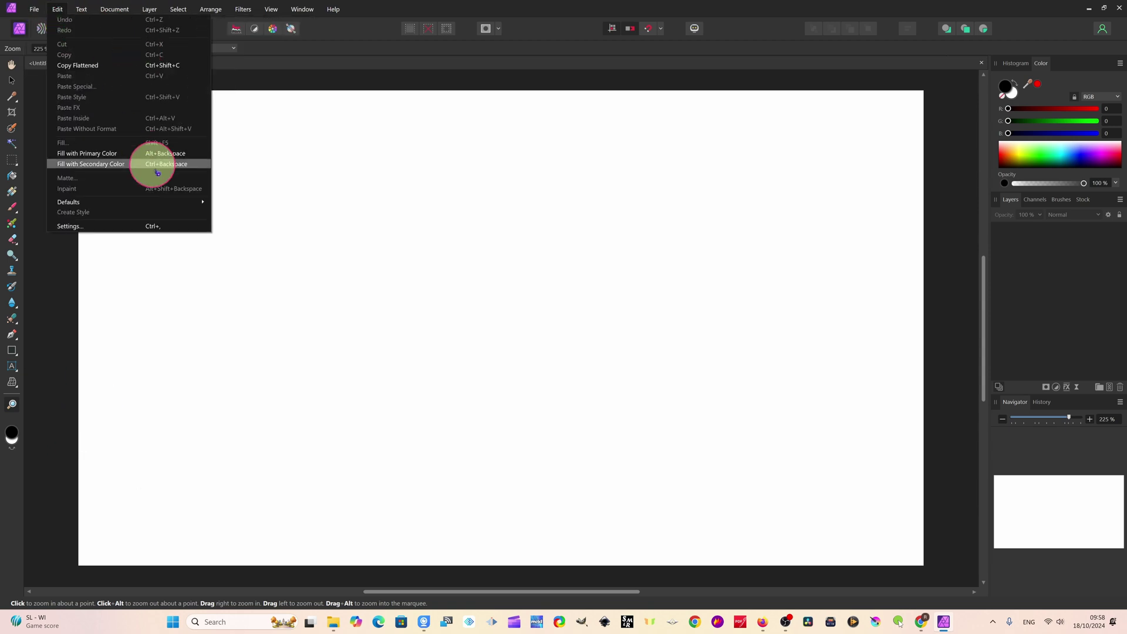
pyautogui.moveTo(92, 13)
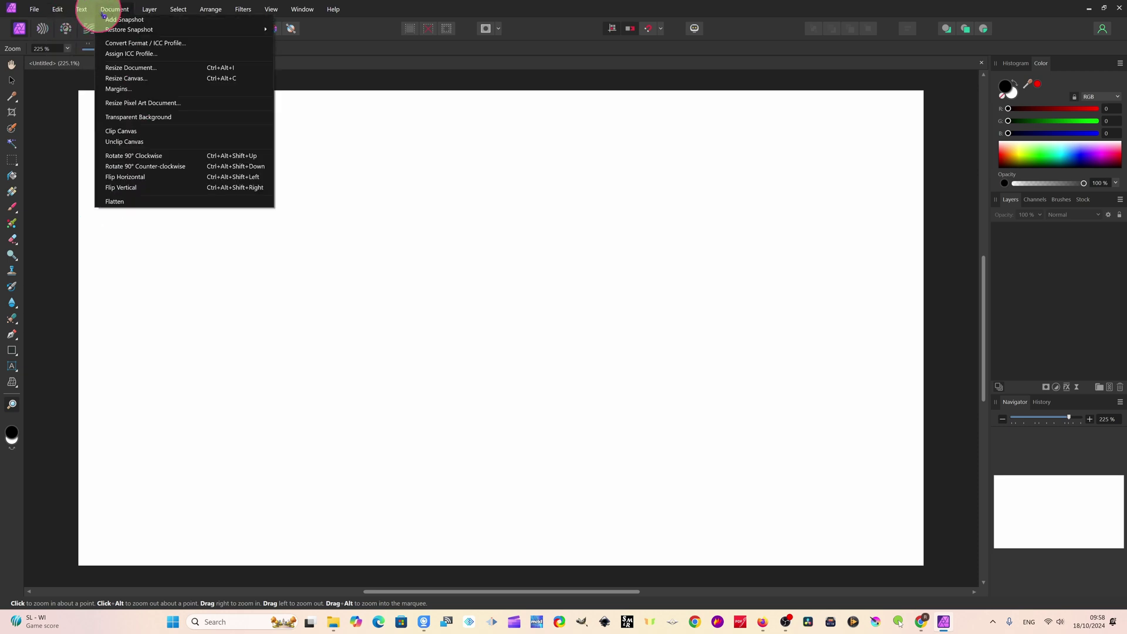
pyautogui.moveTo(159, 14)
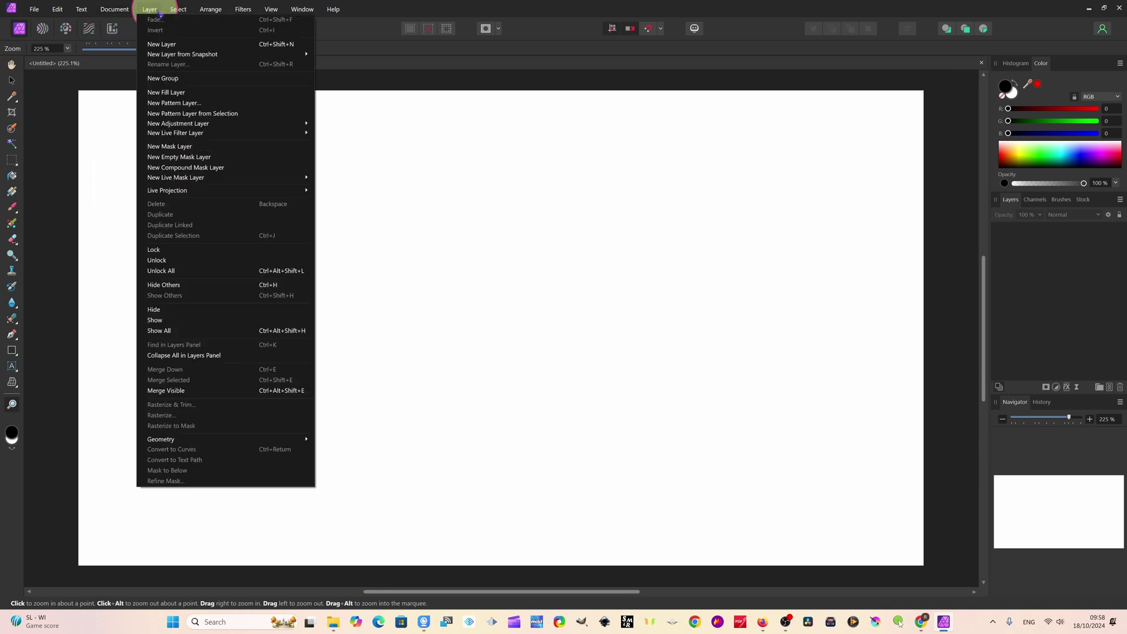
pyautogui.moveTo(243, 11)
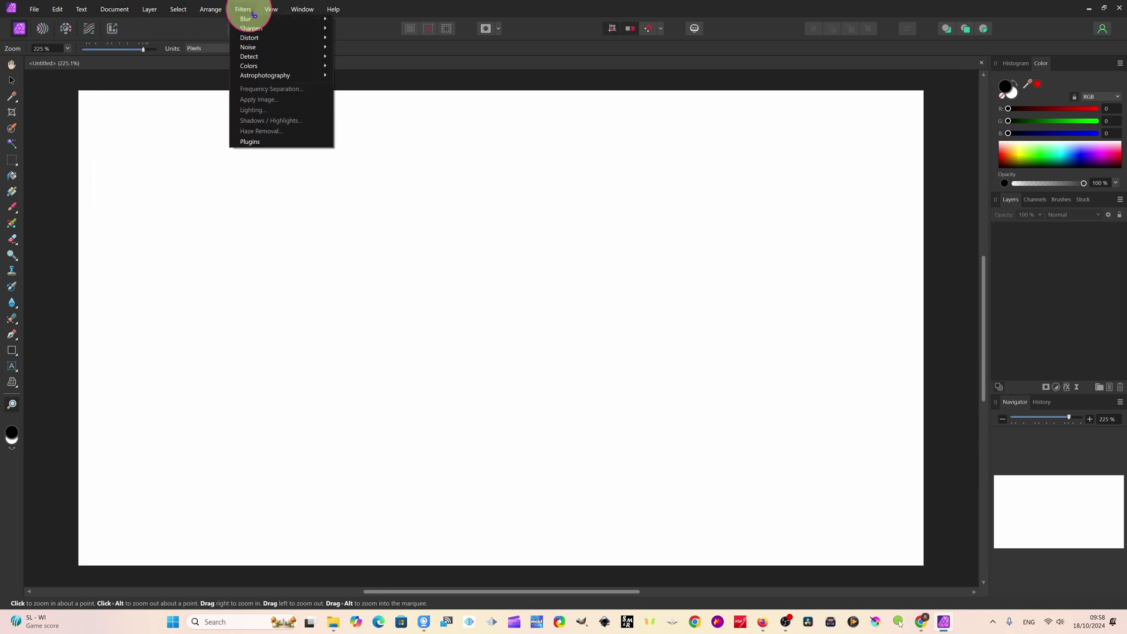
pyautogui.click(212, 9)
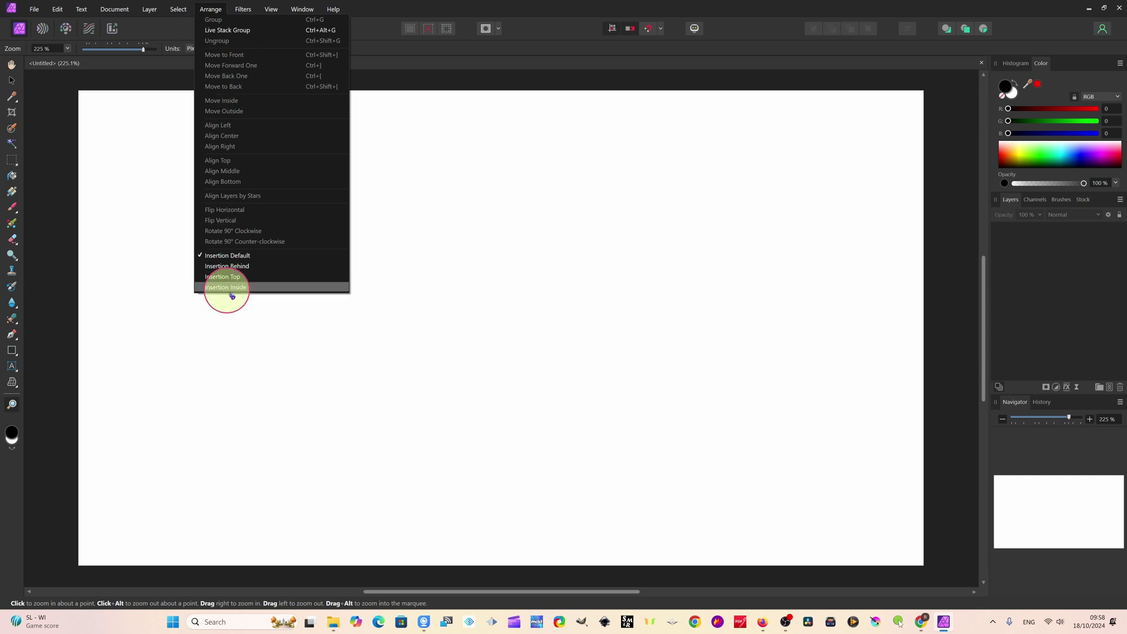
pyautogui.click(278, 12)
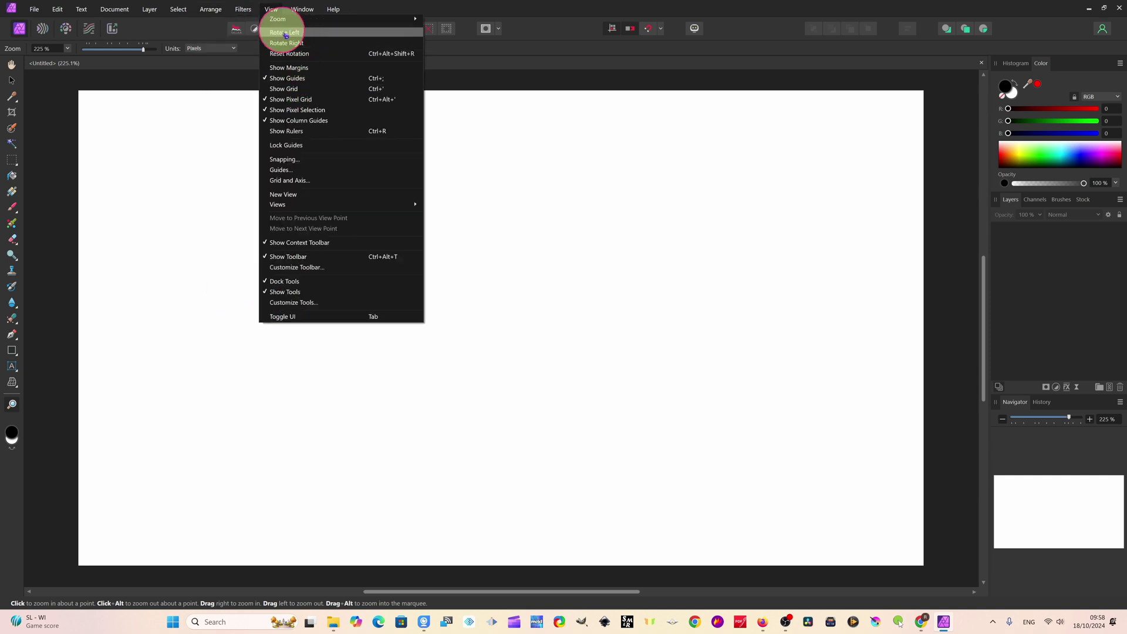
pyautogui.click(311, 7)
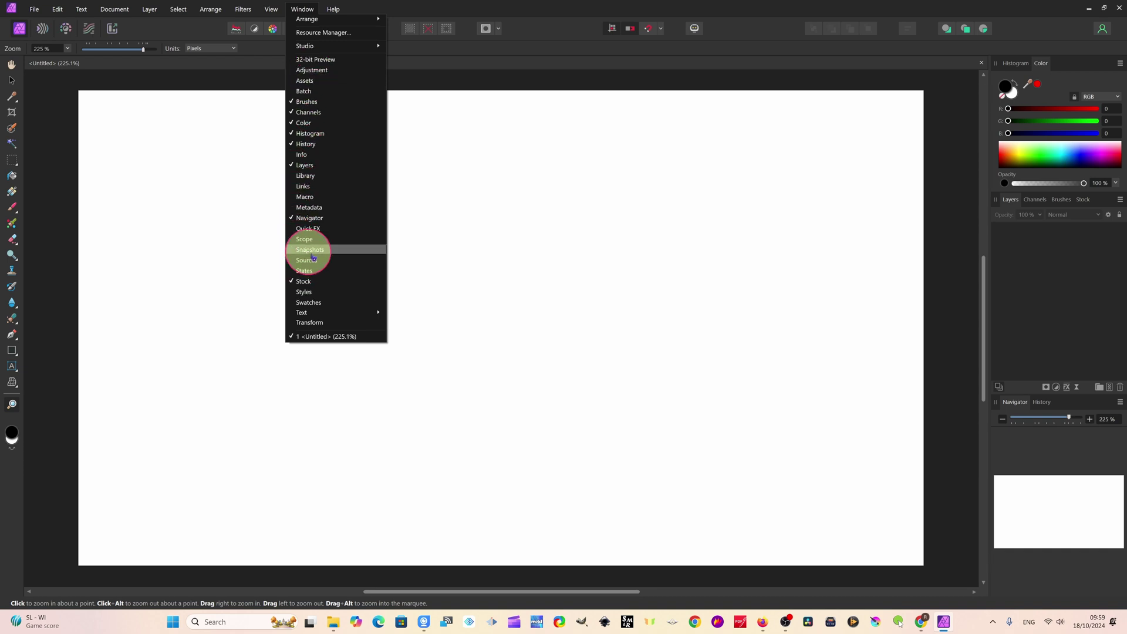
pyautogui.click(333, 9)
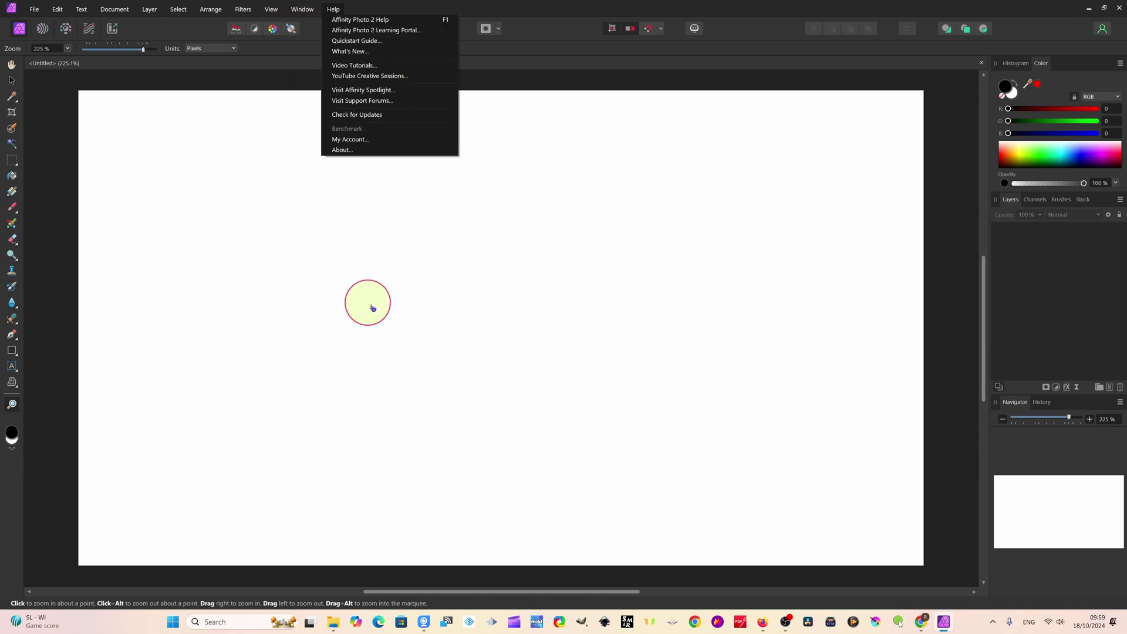
pyautogui.click(370, 304)
# Zoom the blank canvas in and out several times, finishing at 200% zoom.
pyautogui.click(301, 248)
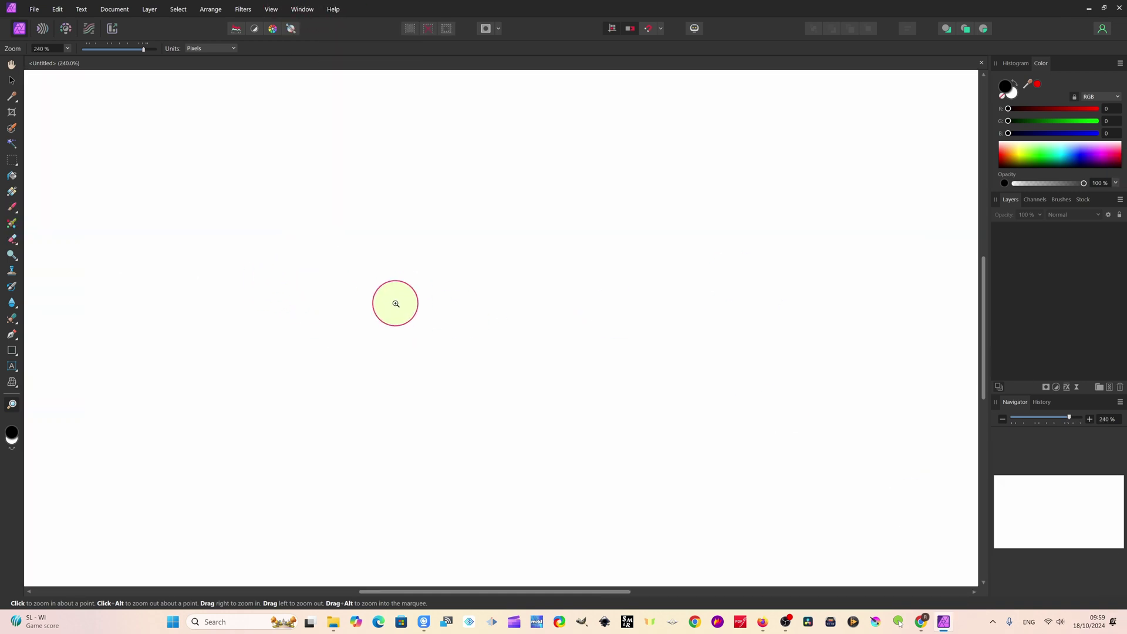
pyautogui.scroll(-2, 395, 302)
pyautogui.scroll(2, 395, 303)
pyautogui.scroll(-2, 392, 302)
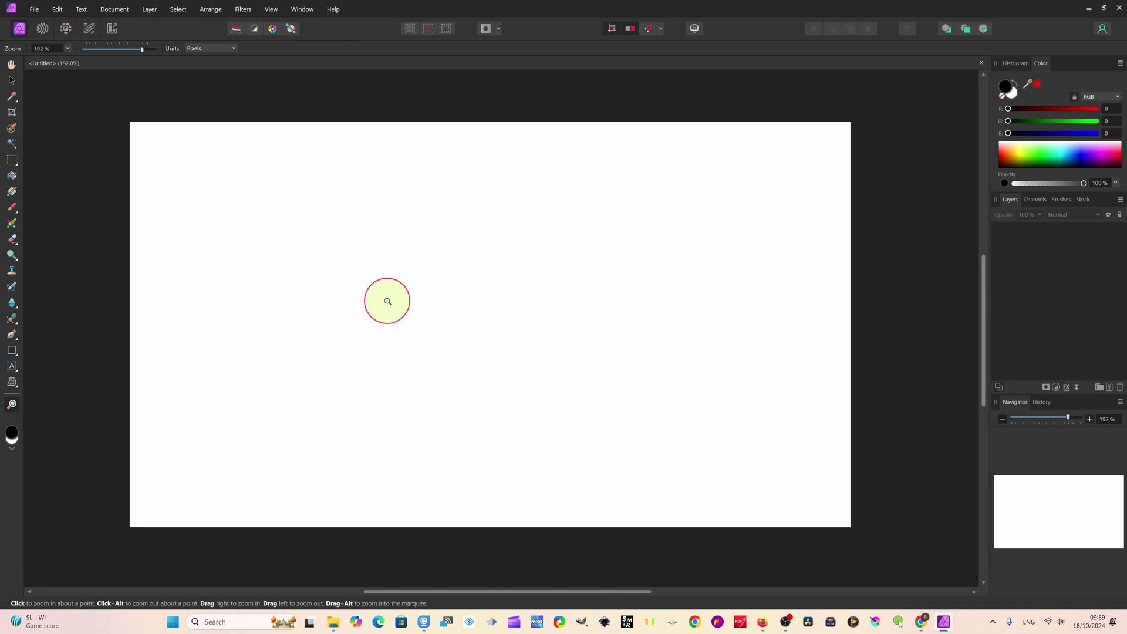
pyautogui.scroll(2, 388, 301)
pyautogui.scroll(-2, 387, 301)
pyautogui.scroll(2, 387, 301)
pyautogui.scroll(-1, 387, 302)
pyautogui.scroll(-2, 387, 301)
pyautogui.scroll(-1, 387, 301)
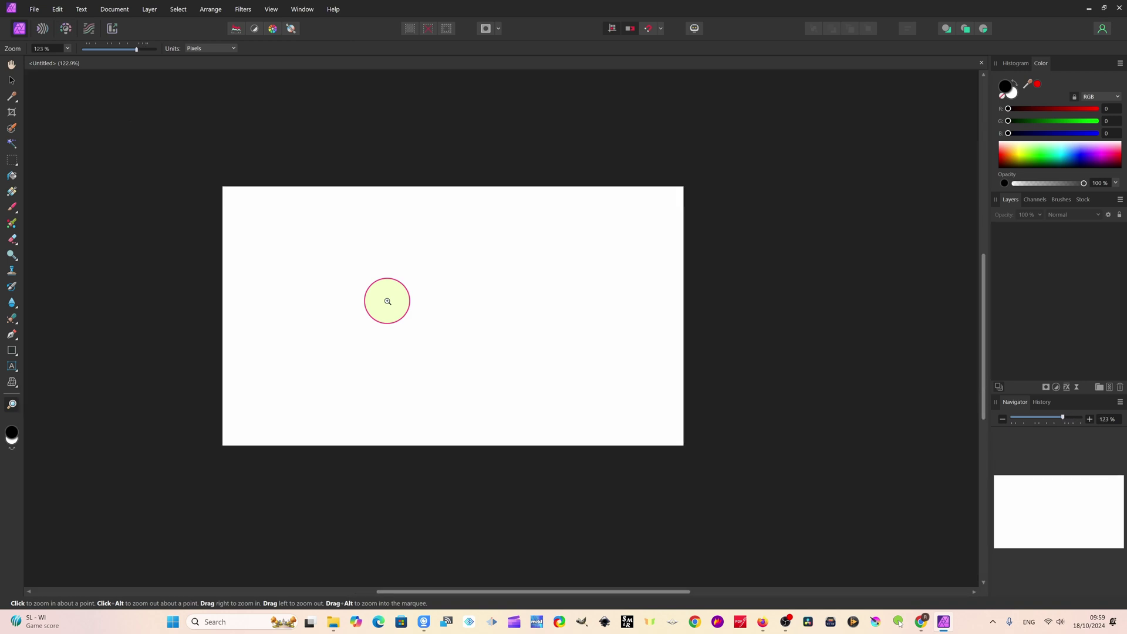
pyautogui.scroll(3, 387, 301)
pyautogui.scroll(-1, 387, 301)
pyautogui.scroll(1, 387, 302)
pyautogui.scroll(-1, 387, 300)
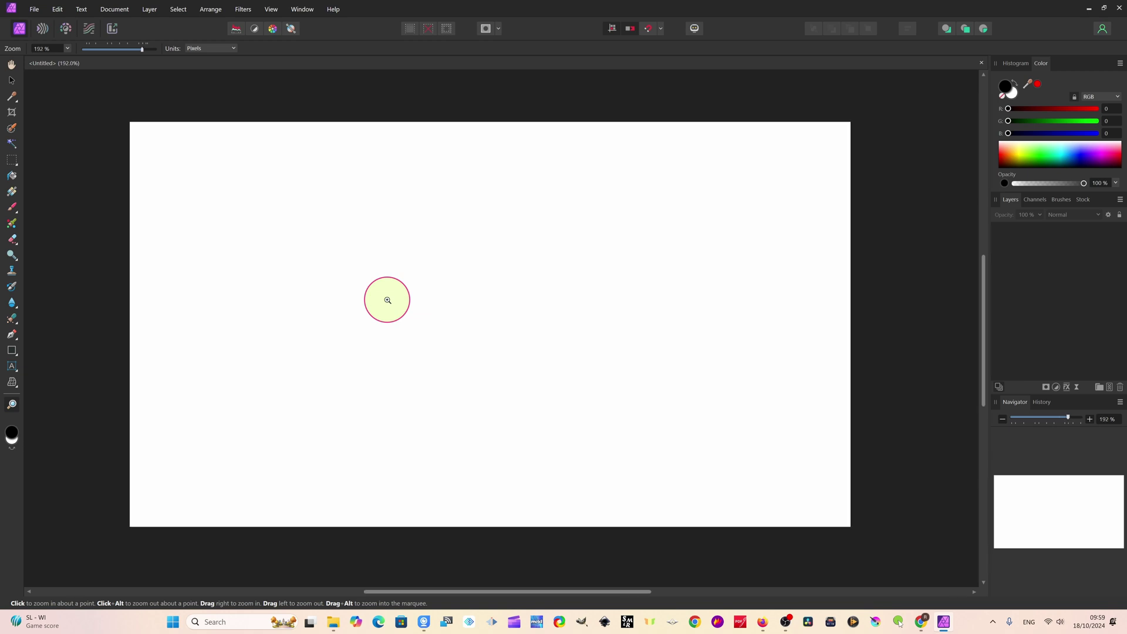
pyautogui.scroll(1, 387, 300)
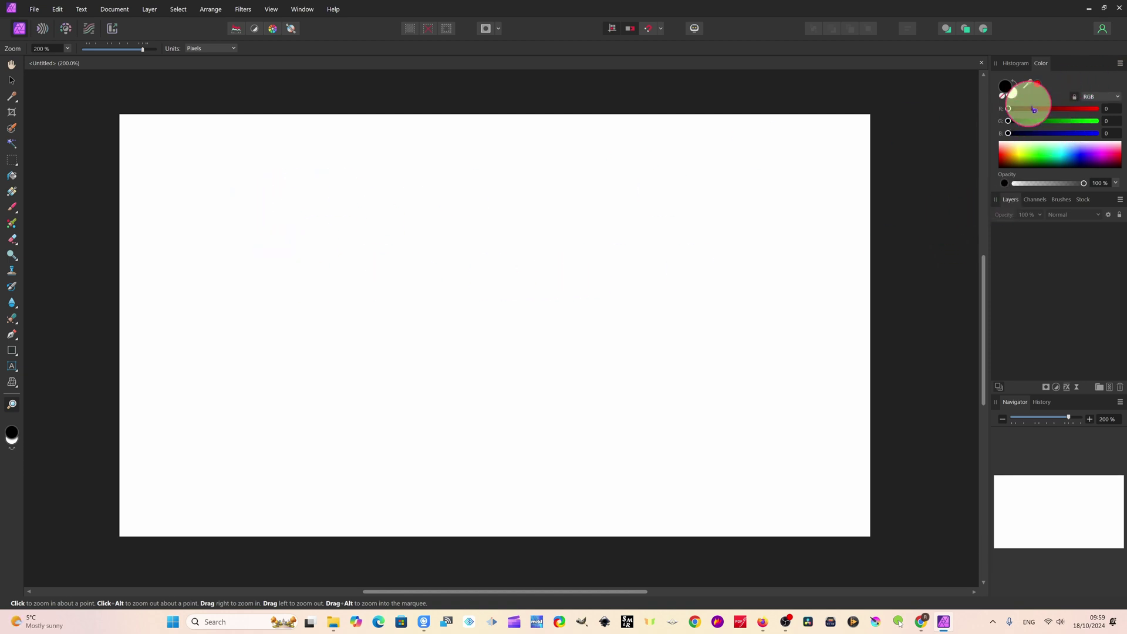
# Flood-fill the canvas with light green (R 169, G 255, B 135) and check the Assistant settings.
pyautogui.click(1047, 152)
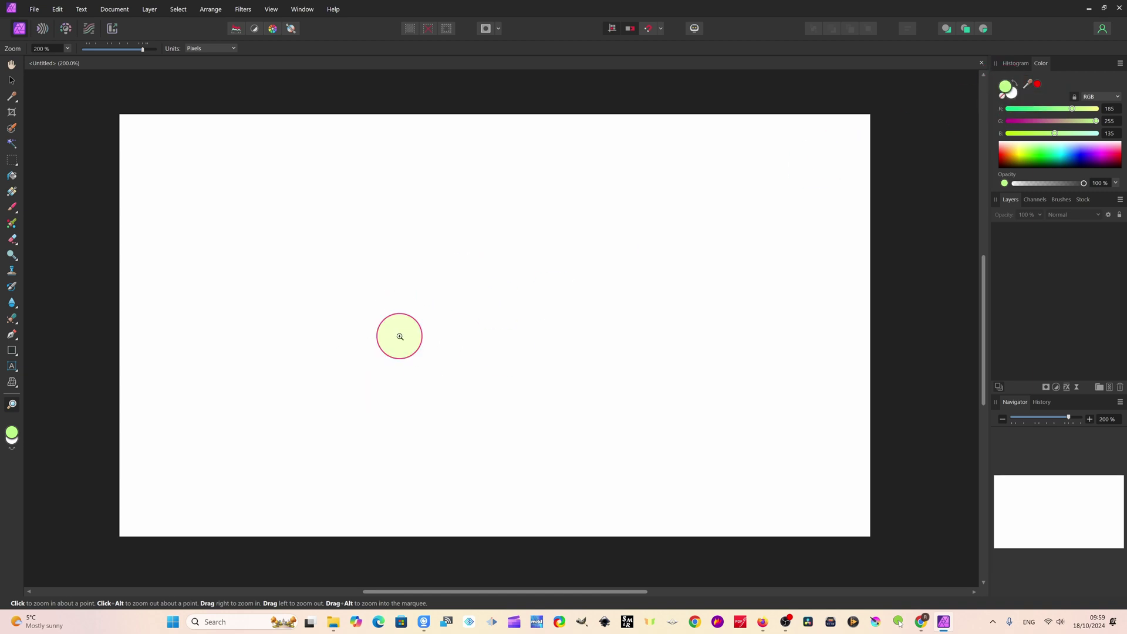
pyautogui.moveTo(1059, 110); pyautogui.dragTo(1077, 116)
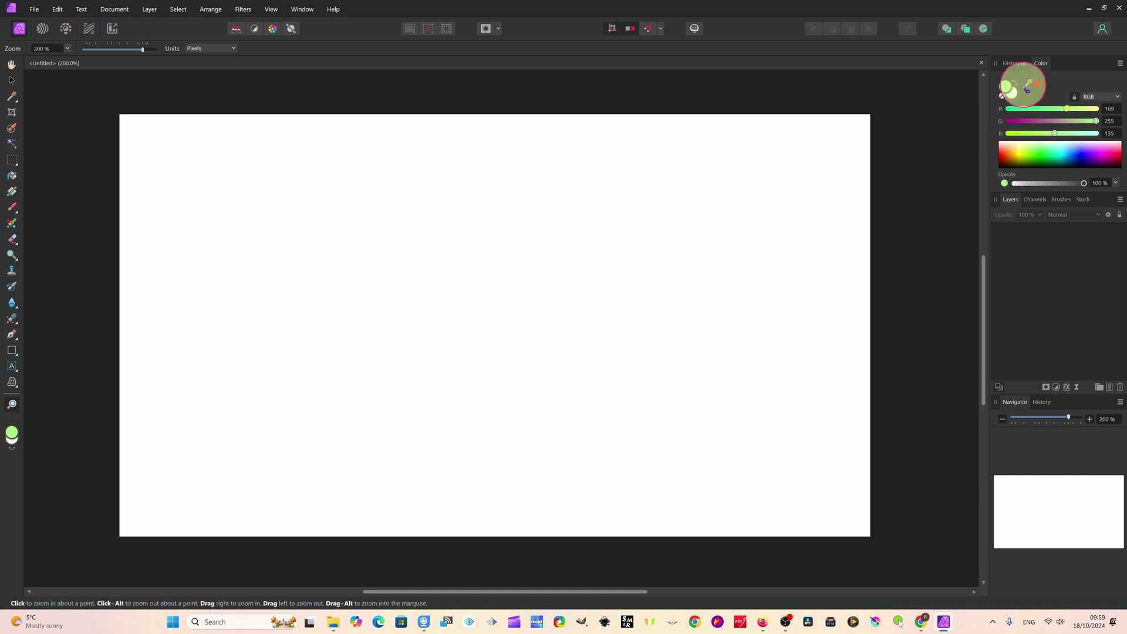
pyautogui.click(12, 178)
pyautogui.click(382, 247)
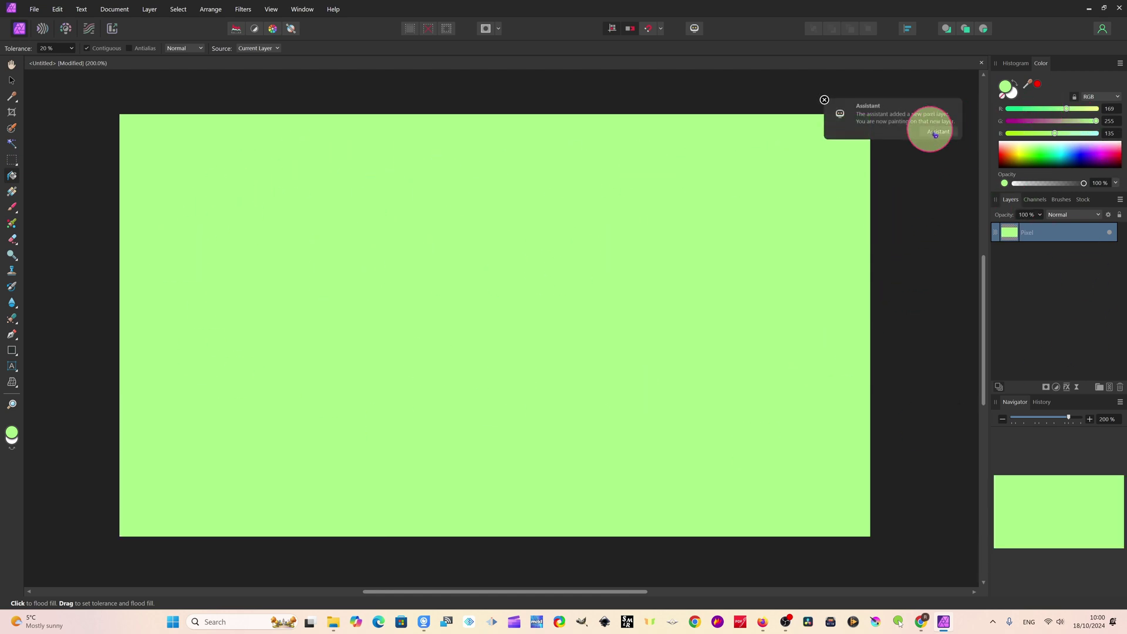
pyautogui.click(939, 132)
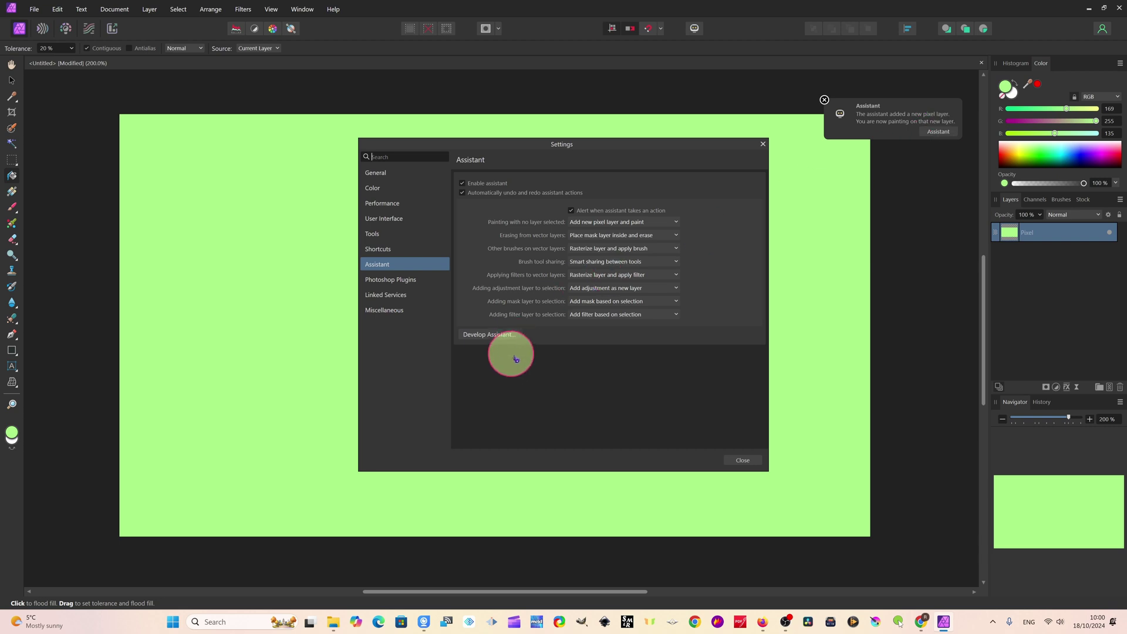
pyautogui.click(763, 145)
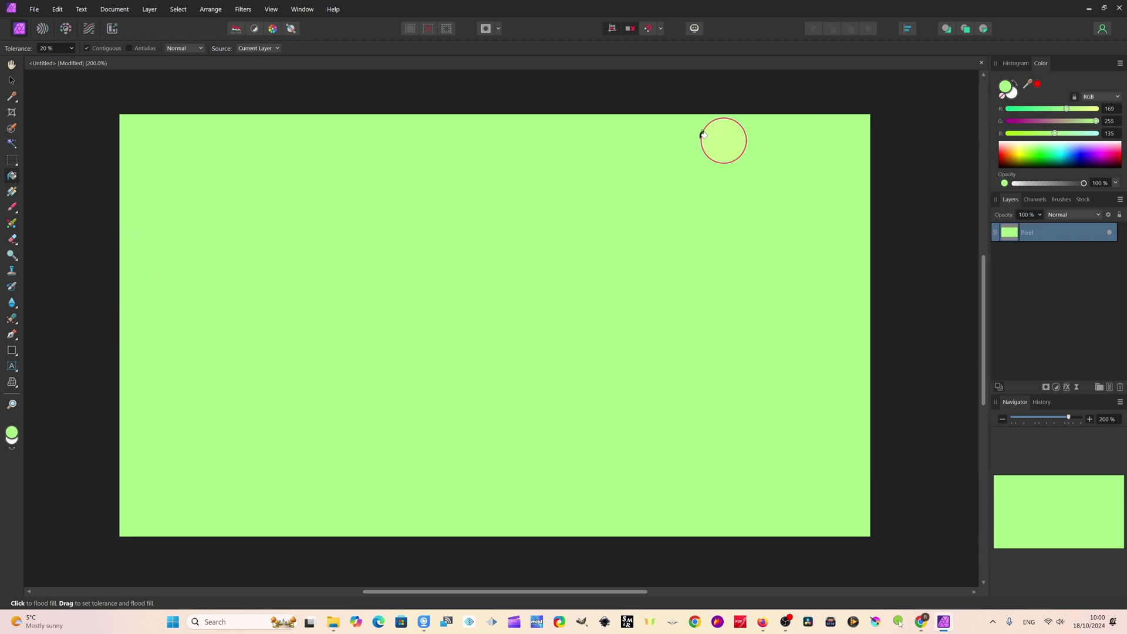
# Place the DAVINCI_PNG-removebg-preview image from the Software Media Explore folder on drive F: onto the right half of the canvas.
pyautogui.click(333, 624)
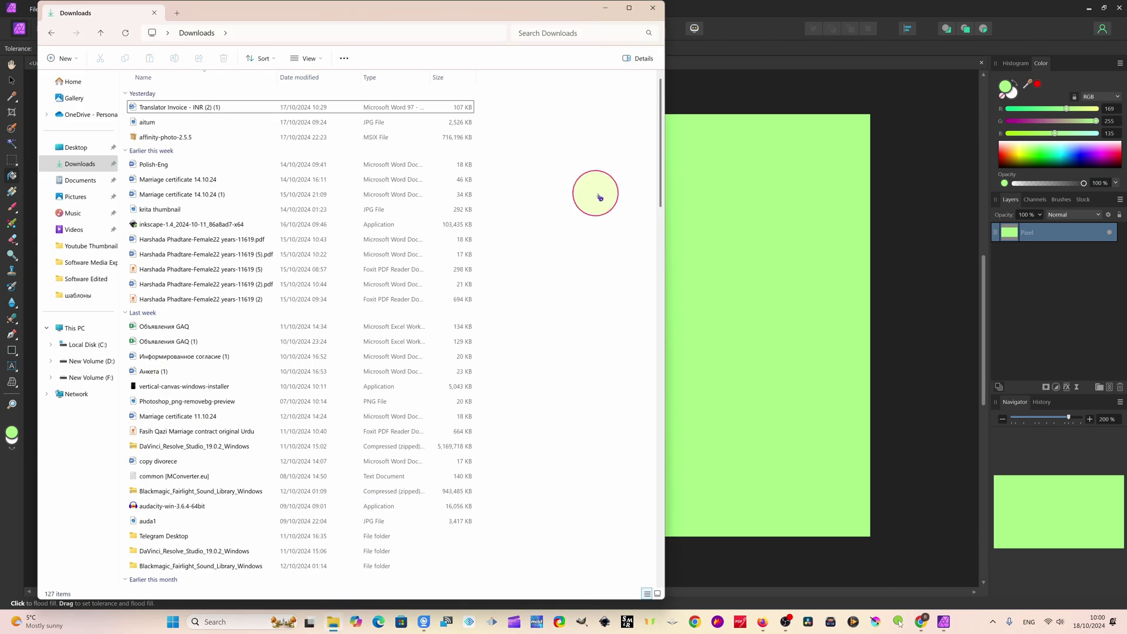
pyautogui.click(93, 378)
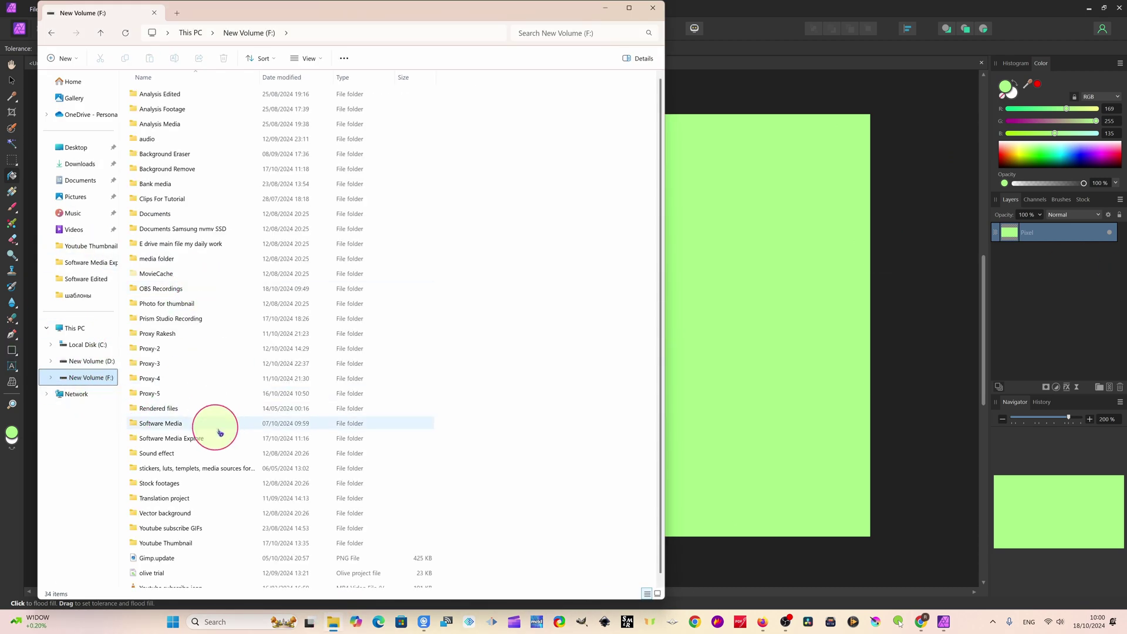
pyautogui.doubleClick(179, 442)
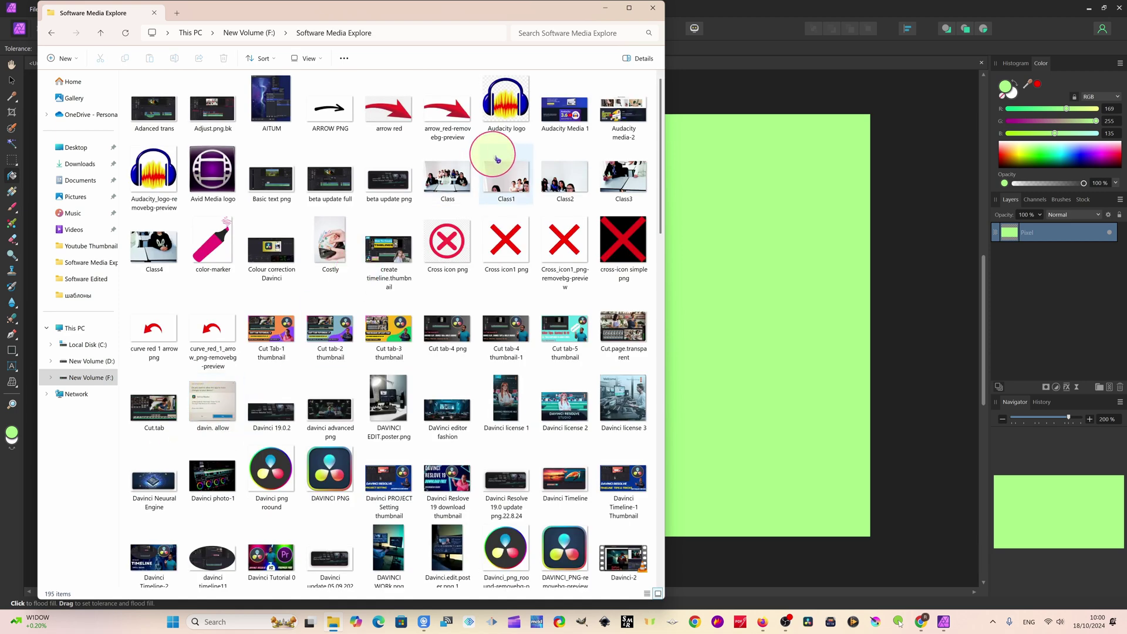
pyautogui.scroll(5, 611, 410)
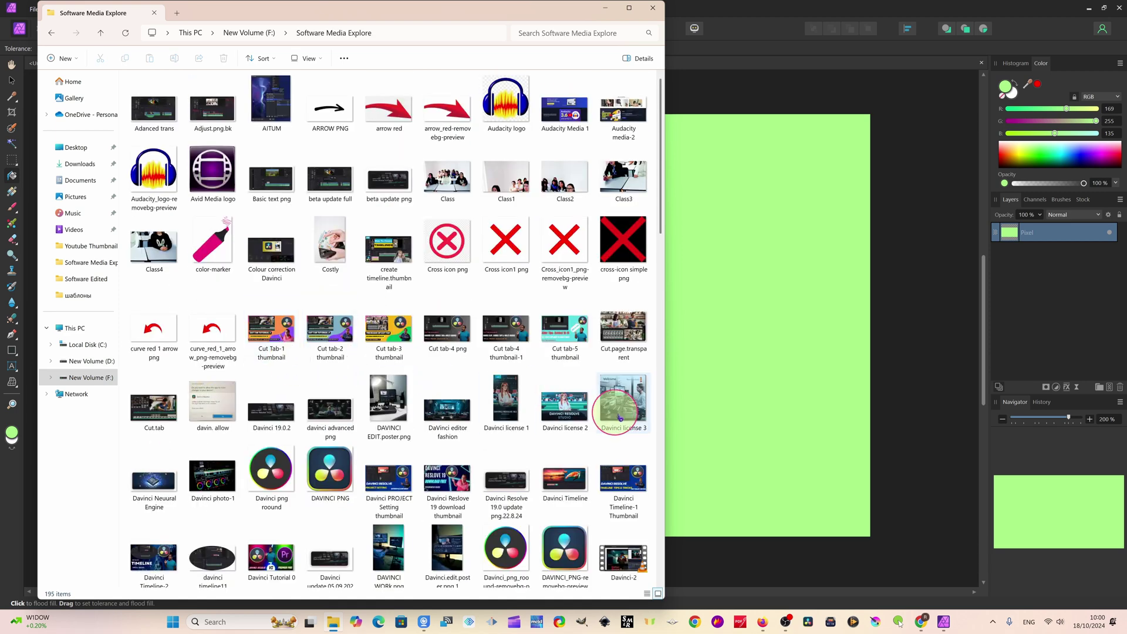
pyautogui.scroll(-5, 535, 460)
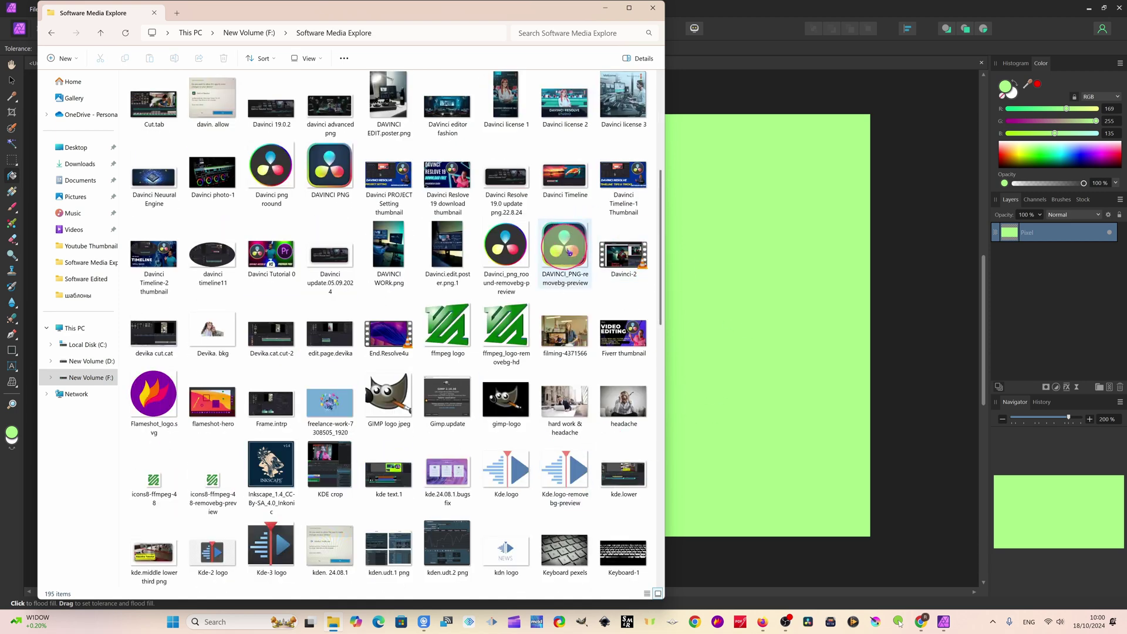
pyautogui.moveTo(570, 252); pyautogui.dragTo(731, 326)
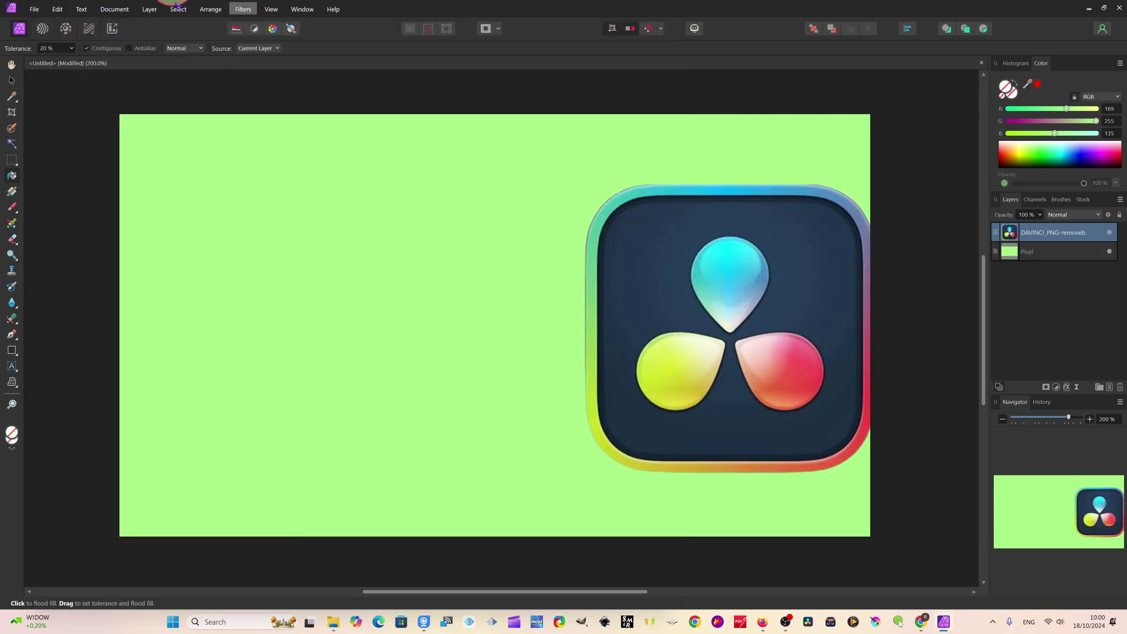
# Resize the document at 1280 × 720 px and 72 DPI with Bilinear resampling, and activate the Move Tool.
pyautogui.click(114, 11)
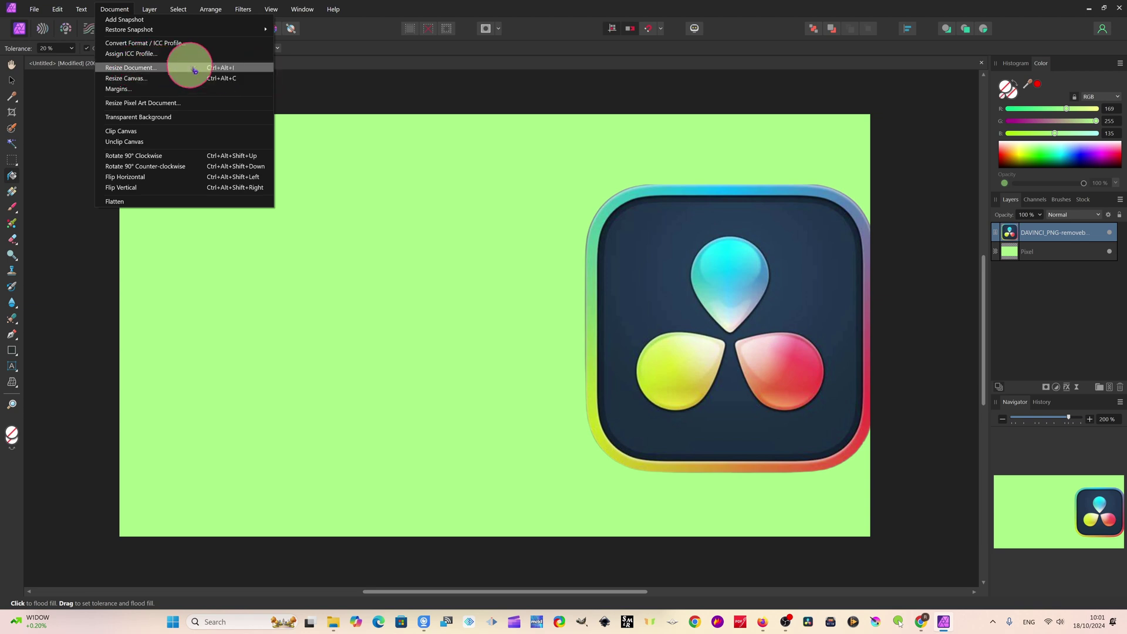
pyautogui.click(155, 69)
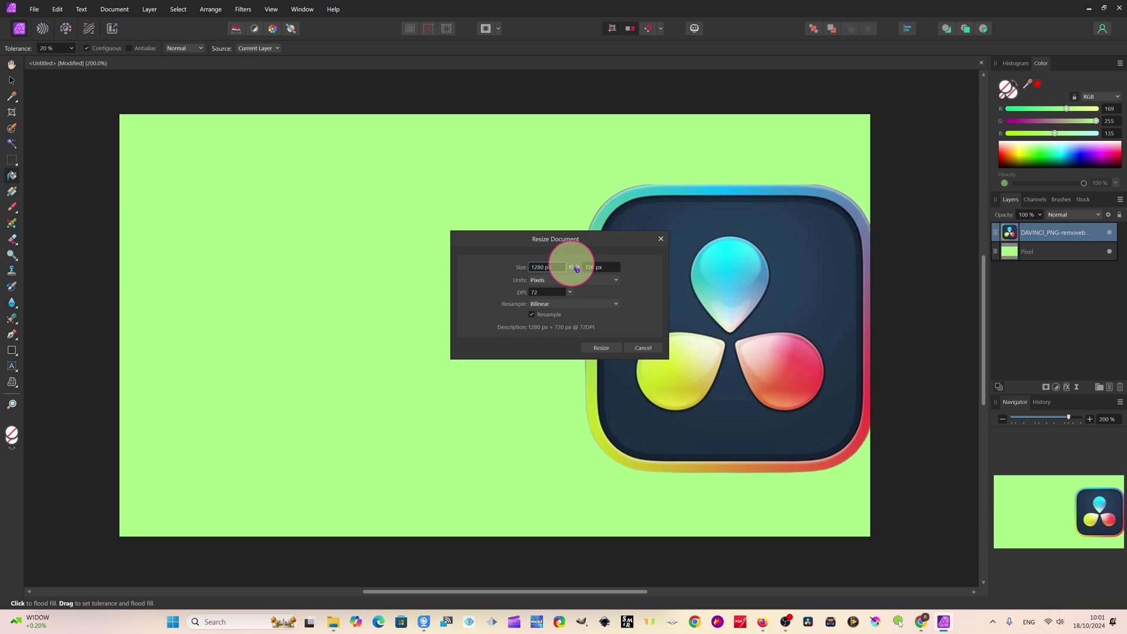
pyautogui.click(602, 347)
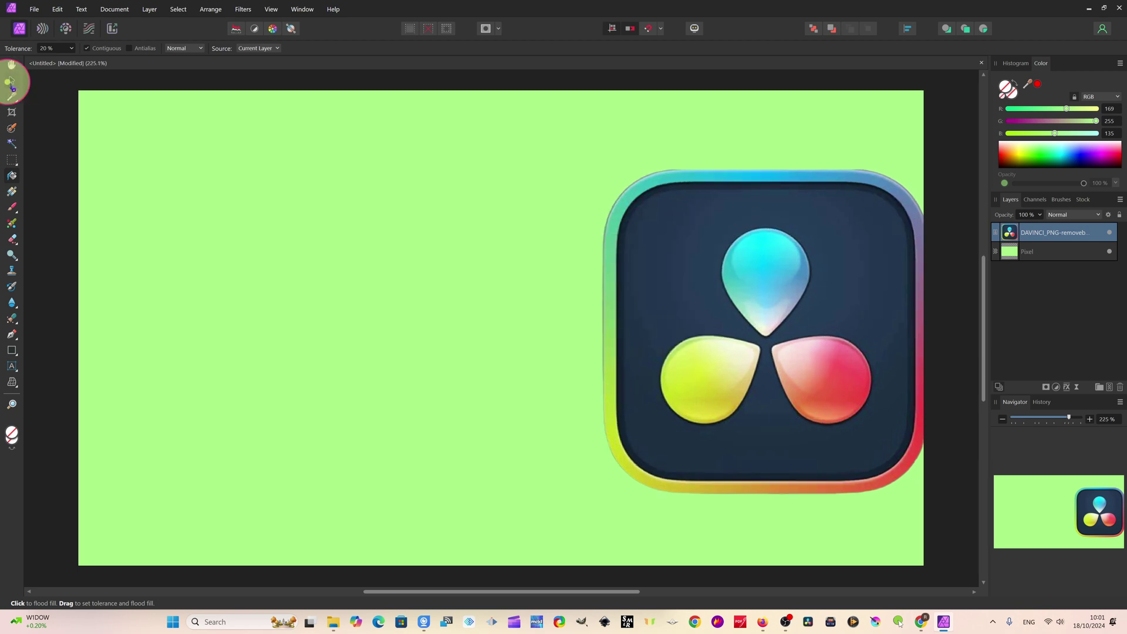
pyautogui.click(11, 80)
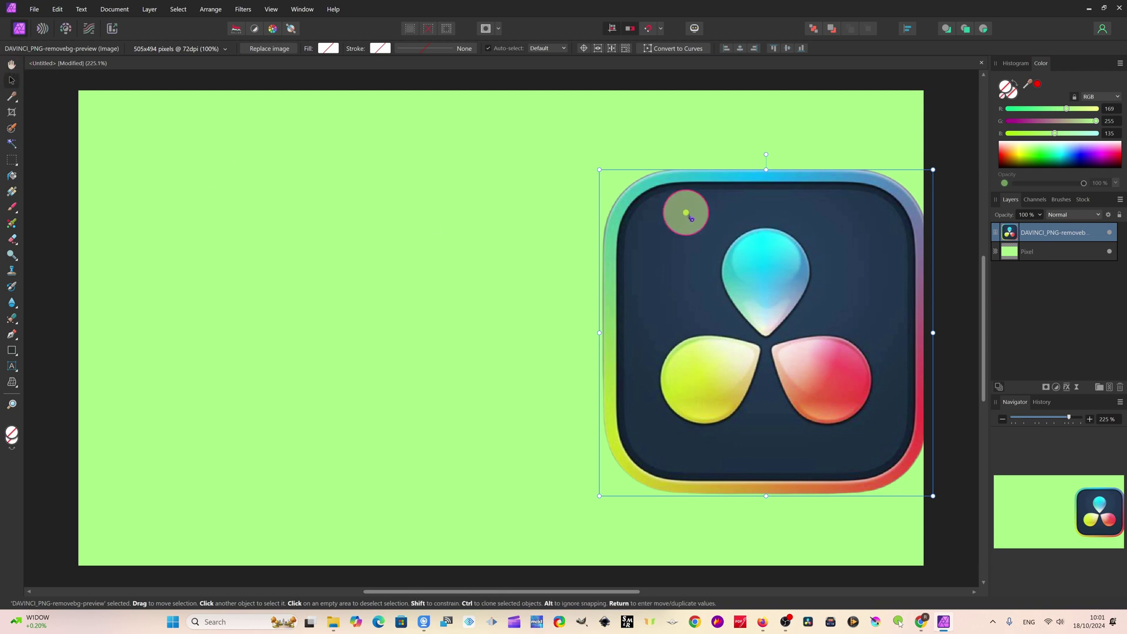
# Try scaling the logo to about 65% and changing its height and width separately, and undo the resizing.
pyautogui.moveTo(599, 170); pyautogui.dragTo(707, 294)
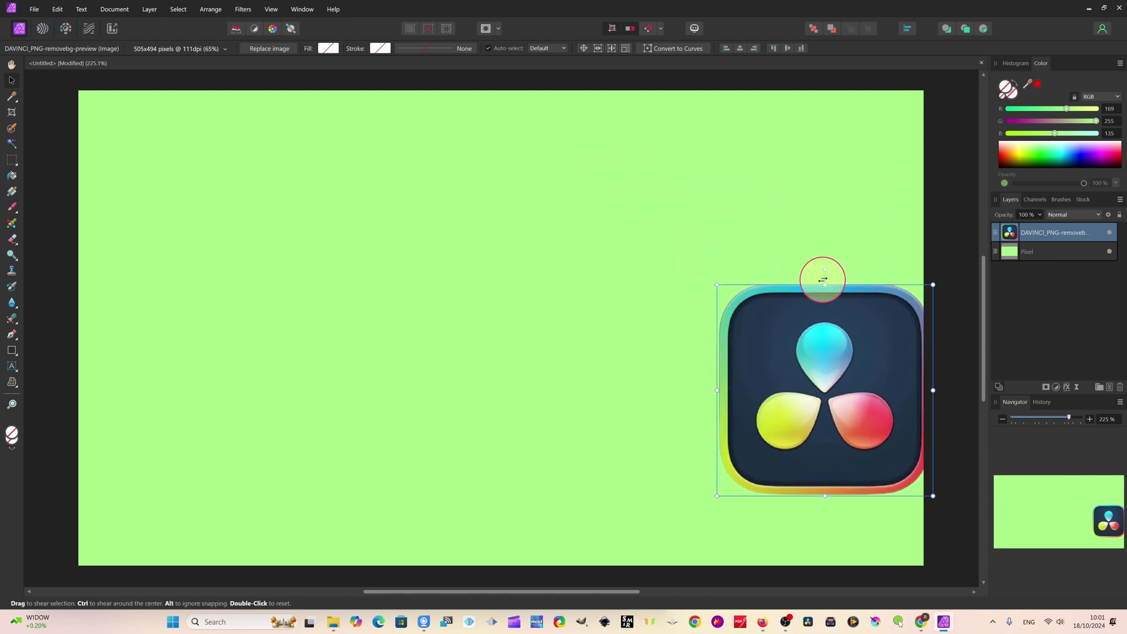
pyautogui.moveTo(824, 283)
pyautogui.mouseDown()
pyautogui.moveTo(825, 323)
pyautogui.moveTo(817, 298)
pyautogui.mouseUp()
pyautogui.moveTo(717, 397)
pyautogui.mouseDown()
pyautogui.moveTo(813, 393)
pyautogui.moveTo(704, 397)
pyautogui.mouseUp()
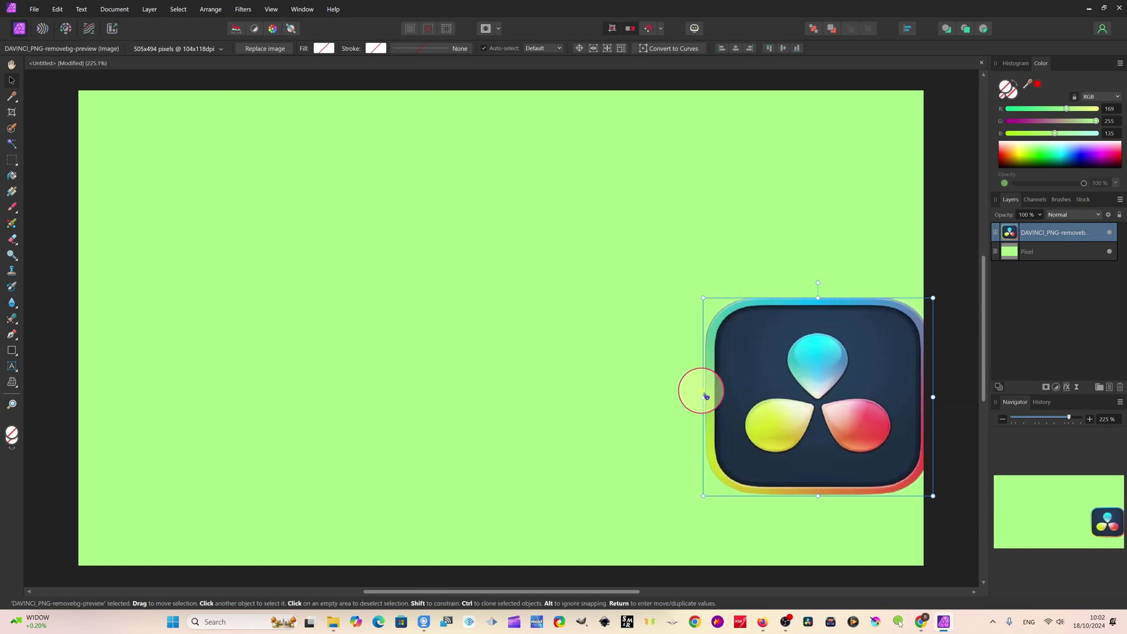
pyautogui.hotkey('ctrl', 'z')
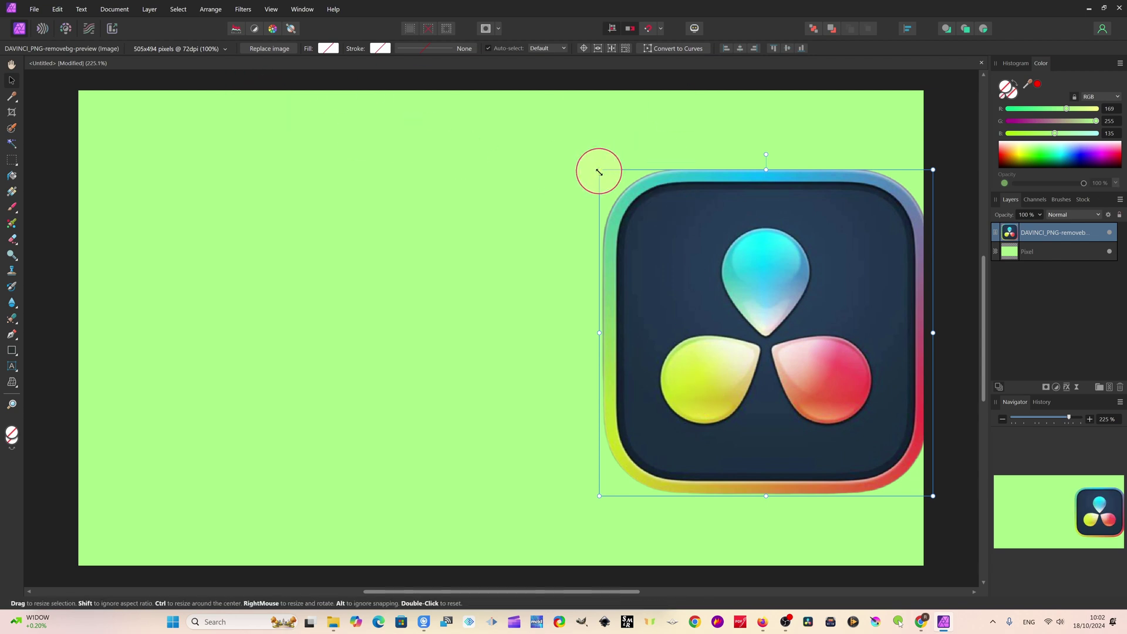
# Shrink the logo proportionally to about 77% so that it fits inside the canvas, and keep it selected.
pyautogui.moveTo(598, 171); pyautogui.dragTo(633, 203)
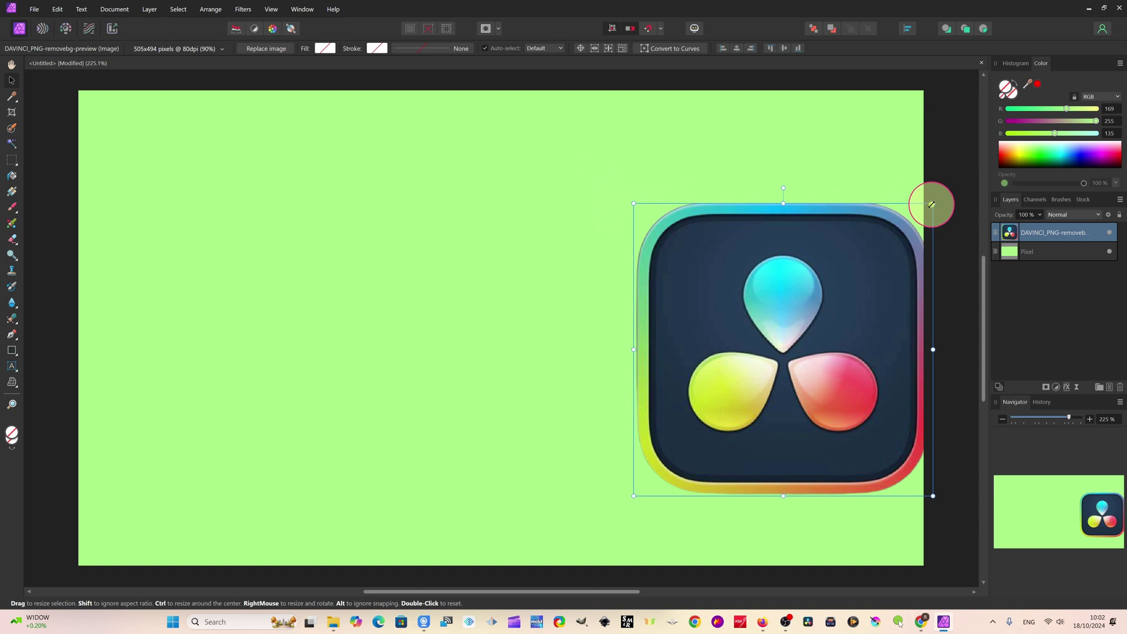
pyautogui.moveTo(932, 204); pyautogui.dragTo(887, 244)
pyautogui.click(872, 234)
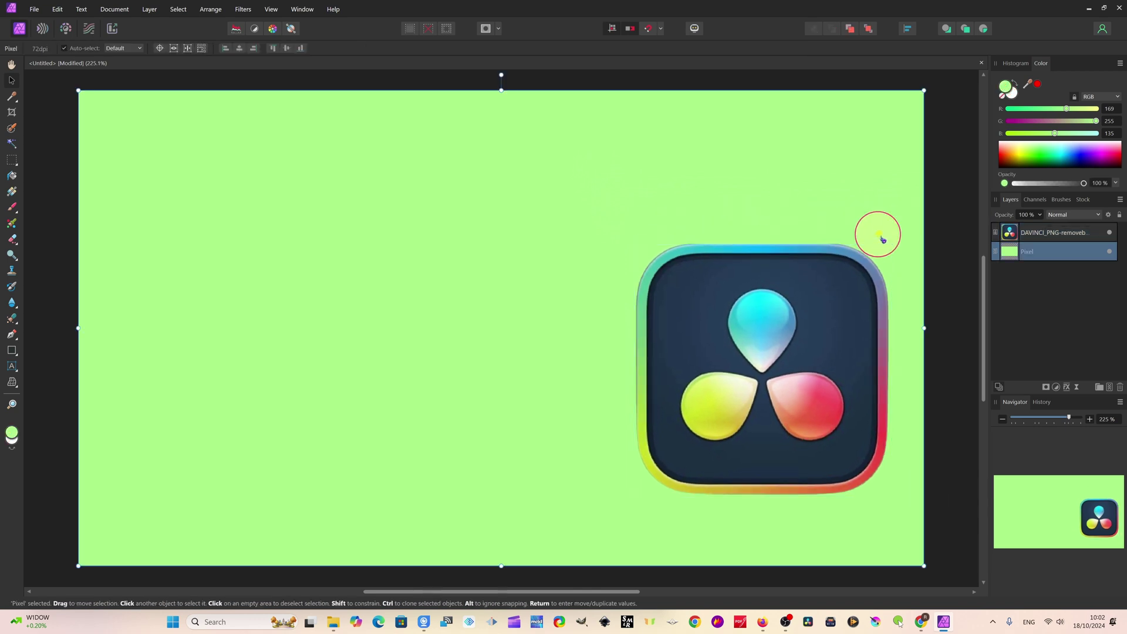
pyautogui.click(656, 481)
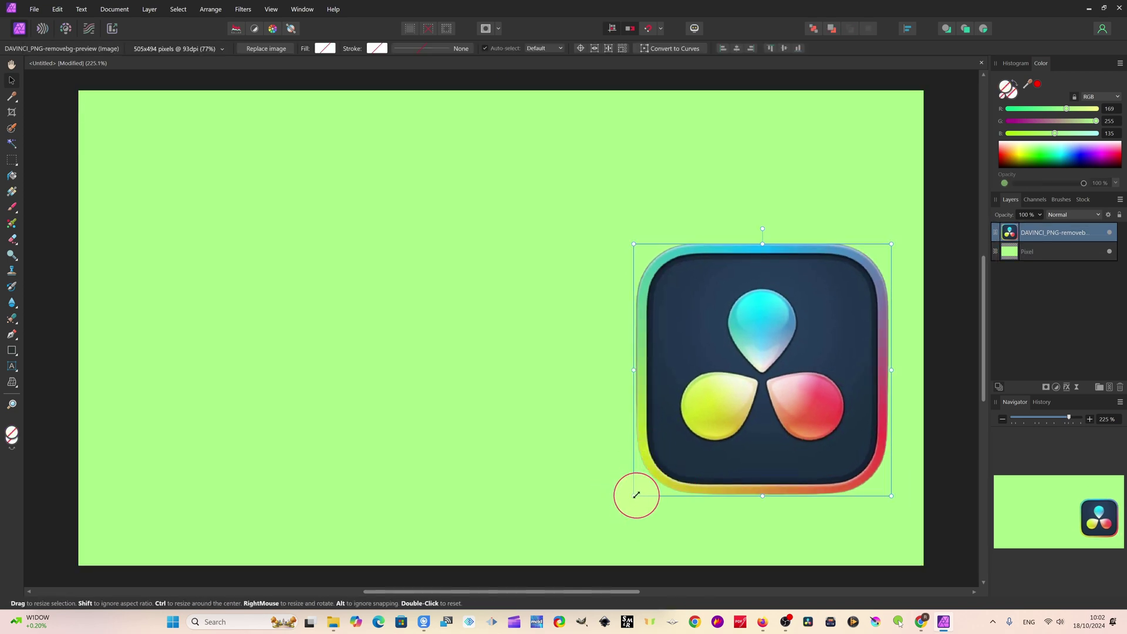
# Move the logo to the left half of the canvas and enlarge it to about 97%.
pyautogui.moveTo(633, 497); pyautogui.dragTo(531, 451)
pyautogui.moveTo(793, 408); pyautogui.dragTo(340, 317)
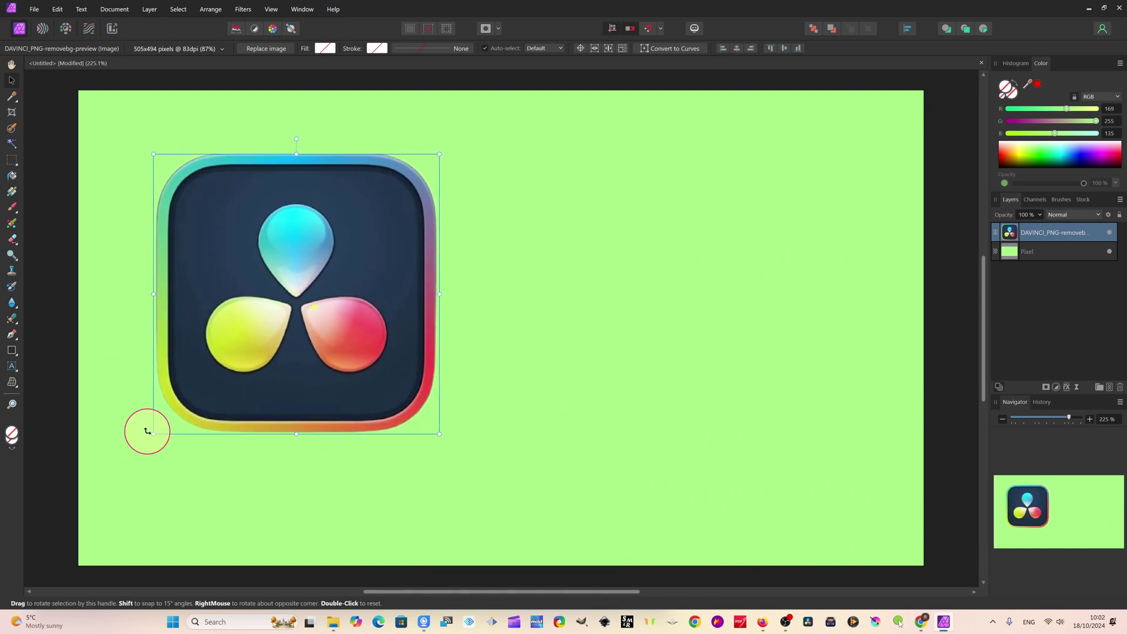
pyautogui.moveTo(154, 435); pyautogui.dragTo(106, 460)
pyautogui.click(324, 312)
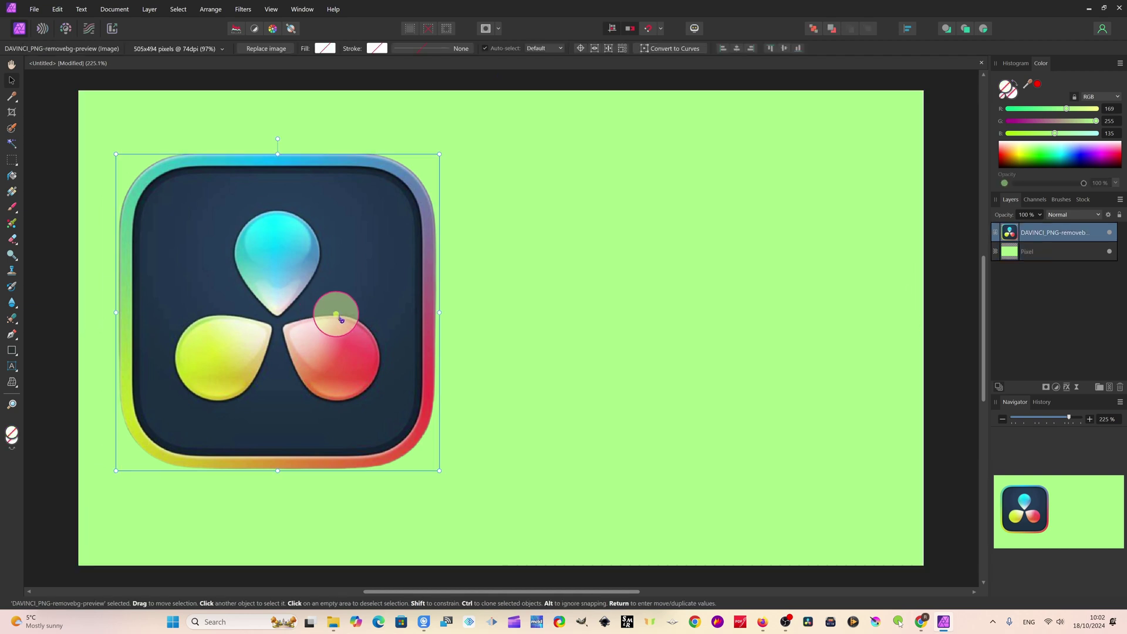
# Switch between the Pixel layer and the logo layer, and enlarge the logo to about 100%.
pyautogui.click(1049, 235)
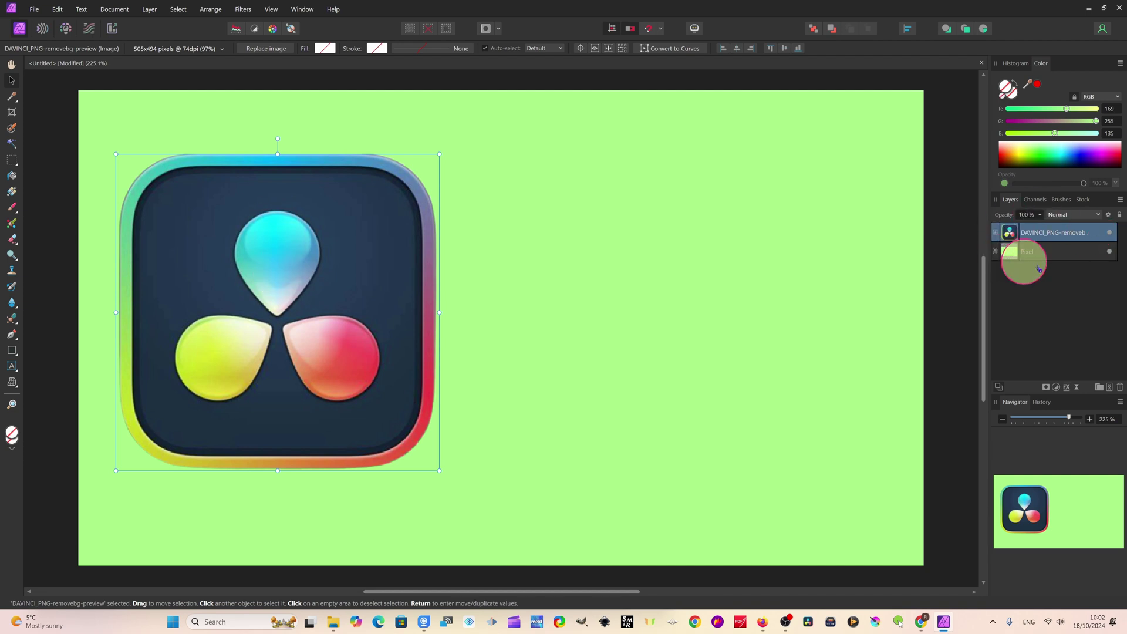
pyautogui.click(1040, 251)
pyautogui.click(1054, 234)
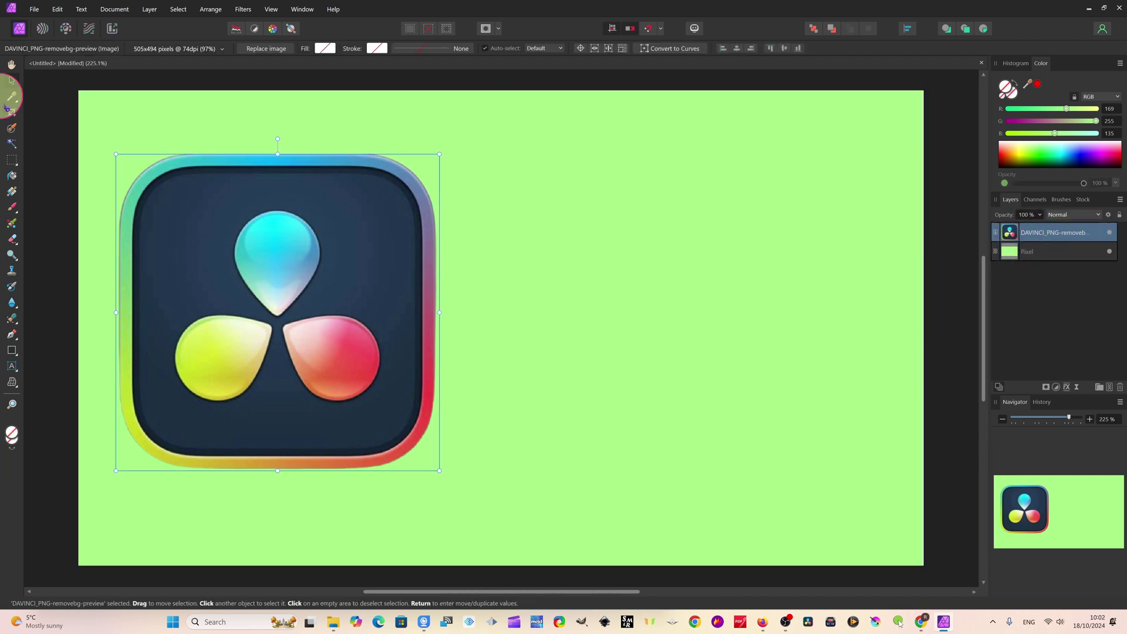
pyautogui.moveTo(115, 155); pyautogui.dragTo(101, 141)
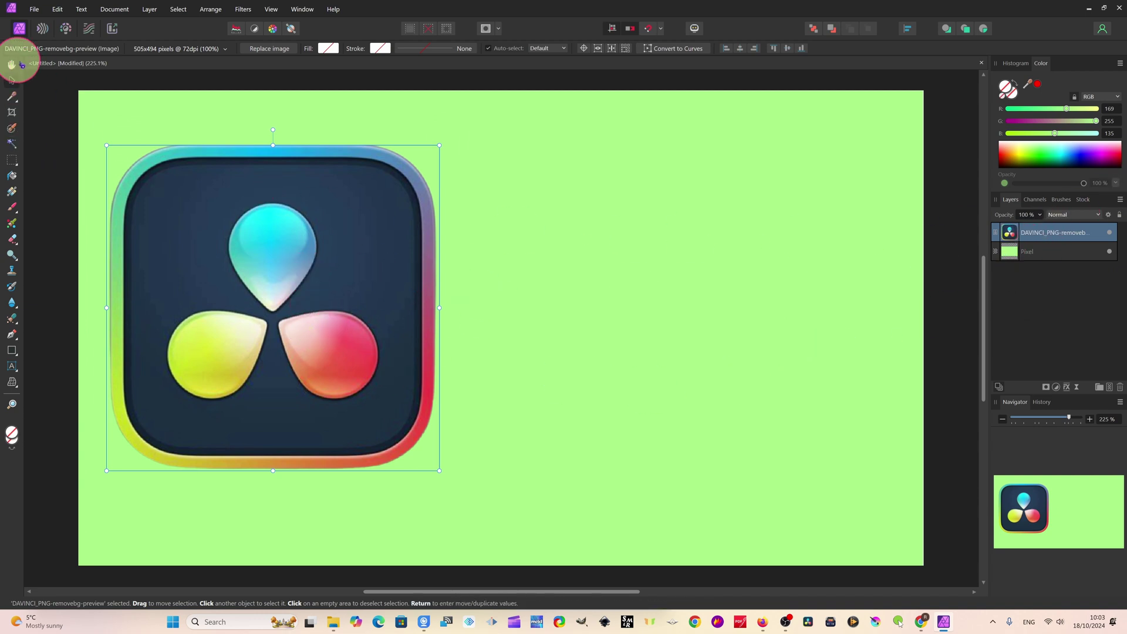
# Select the Pixel layer and browse to the Background Remove folder on drive F: in File Explorer.
pyautogui.click(11, 64)
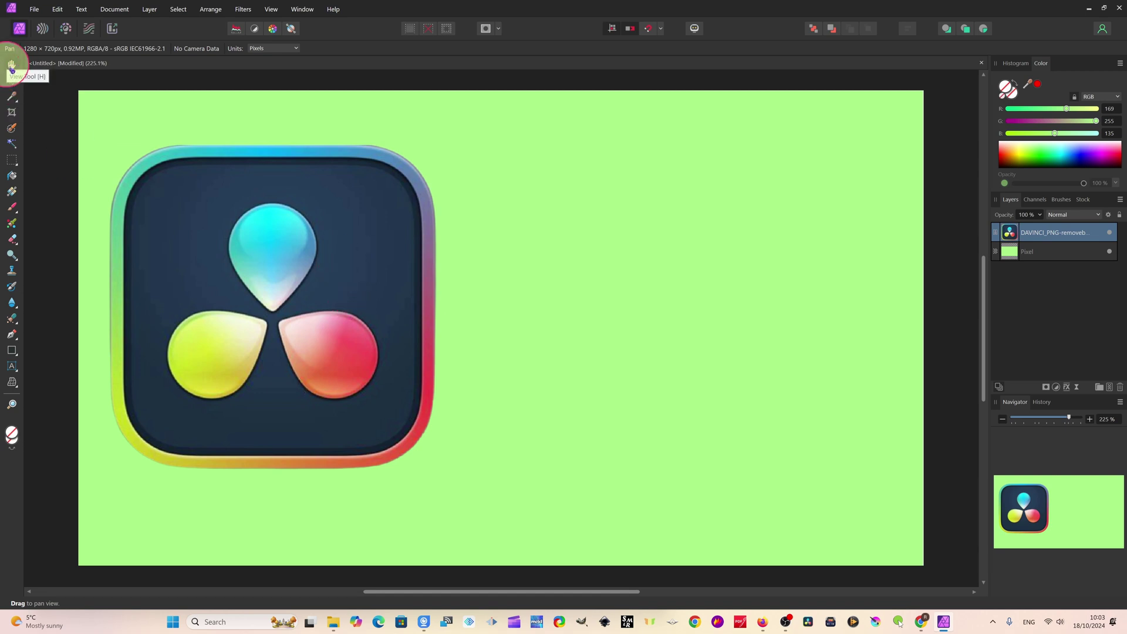
pyautogui.click(1045, 253)
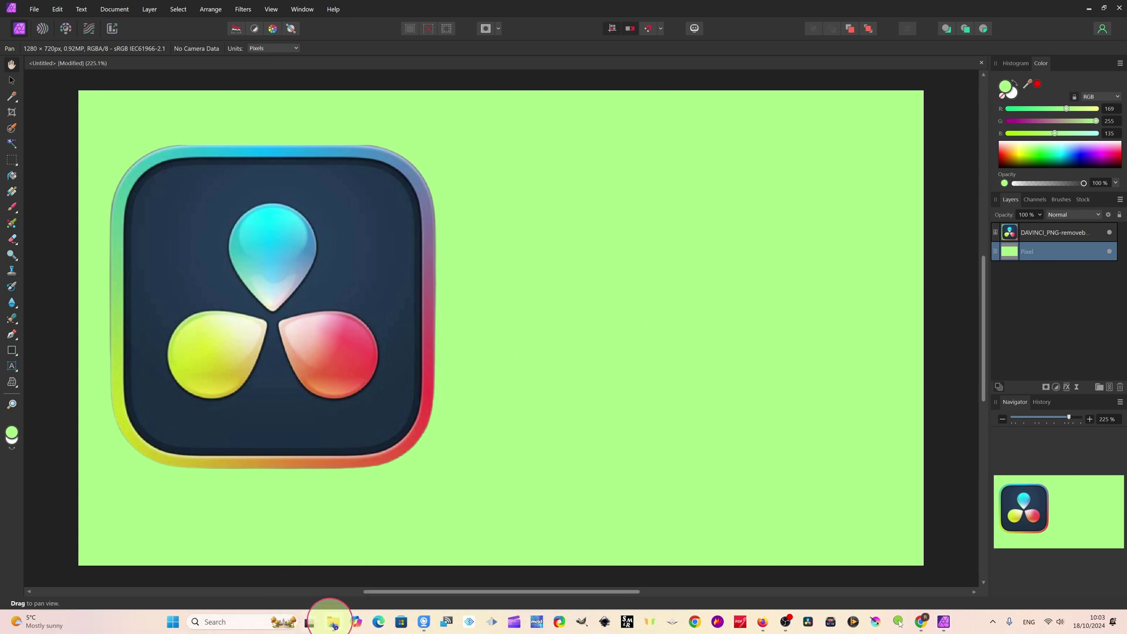
pyautogui.click(330, 531)
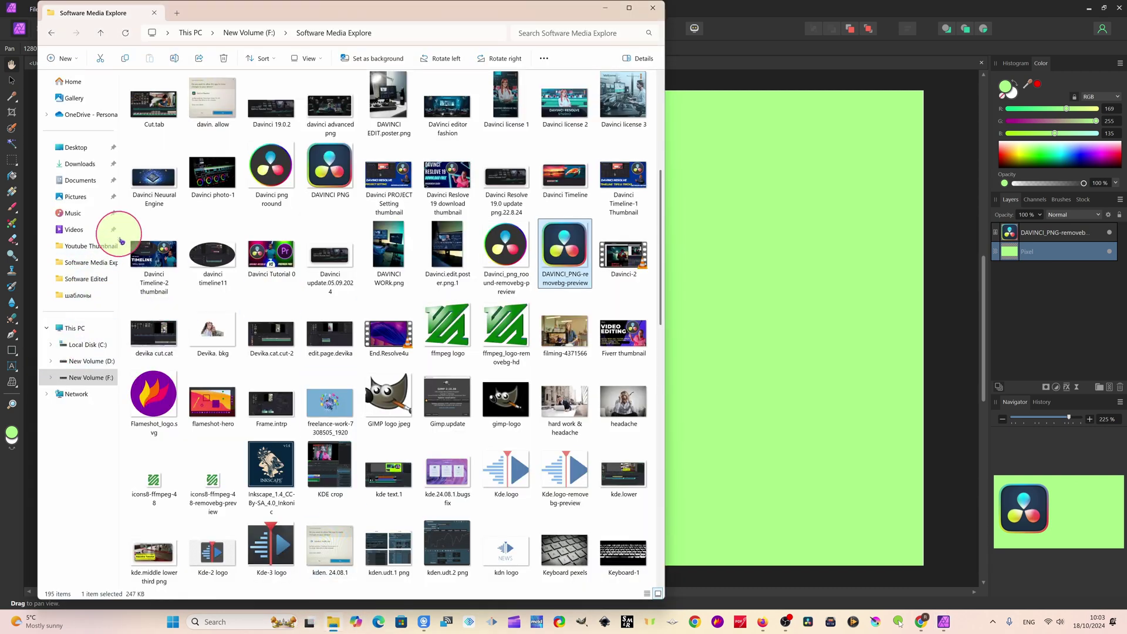
pyautogui.click(79, 377)
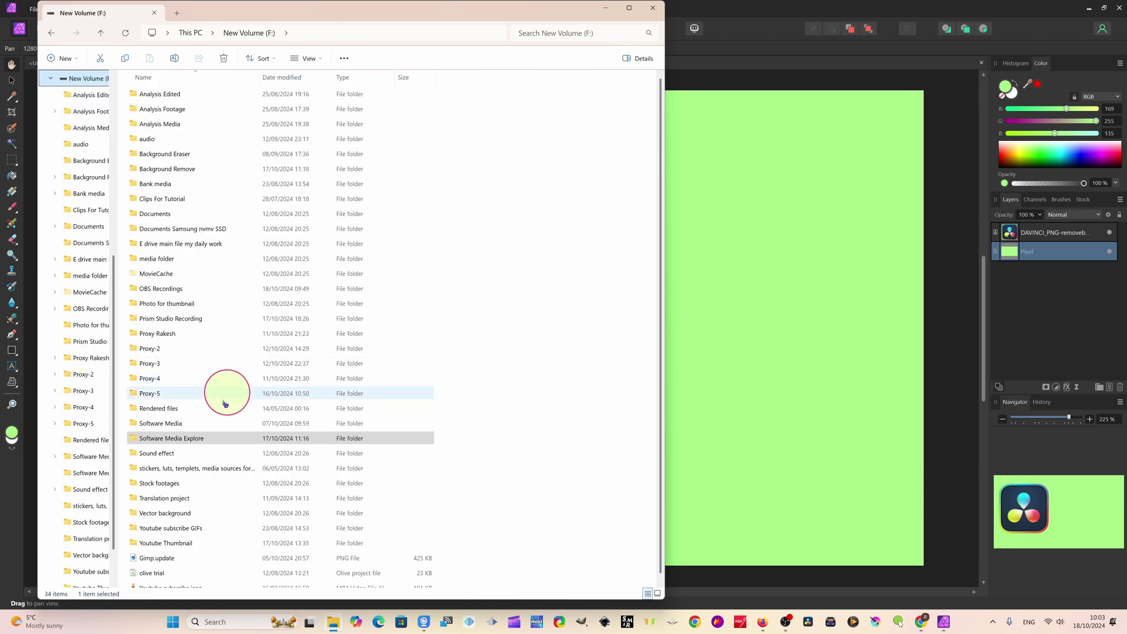
pyautogui.doubleClick(177, 169)
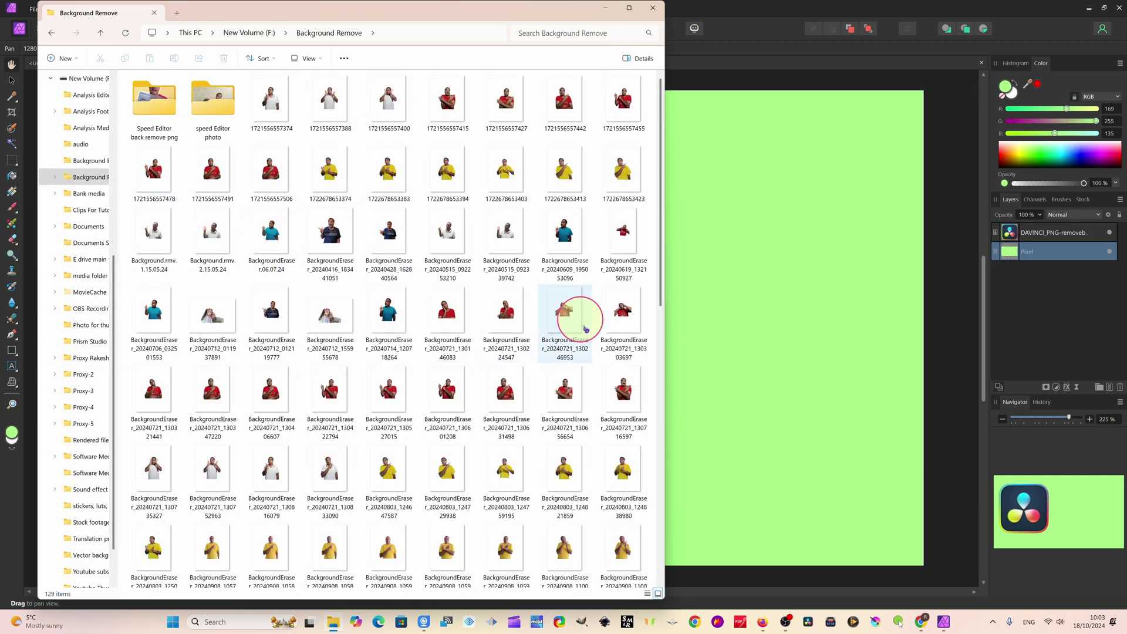
pyautogui.scroll(-10, 373, 428)
pyautogui.scroll(10, 371, 430)
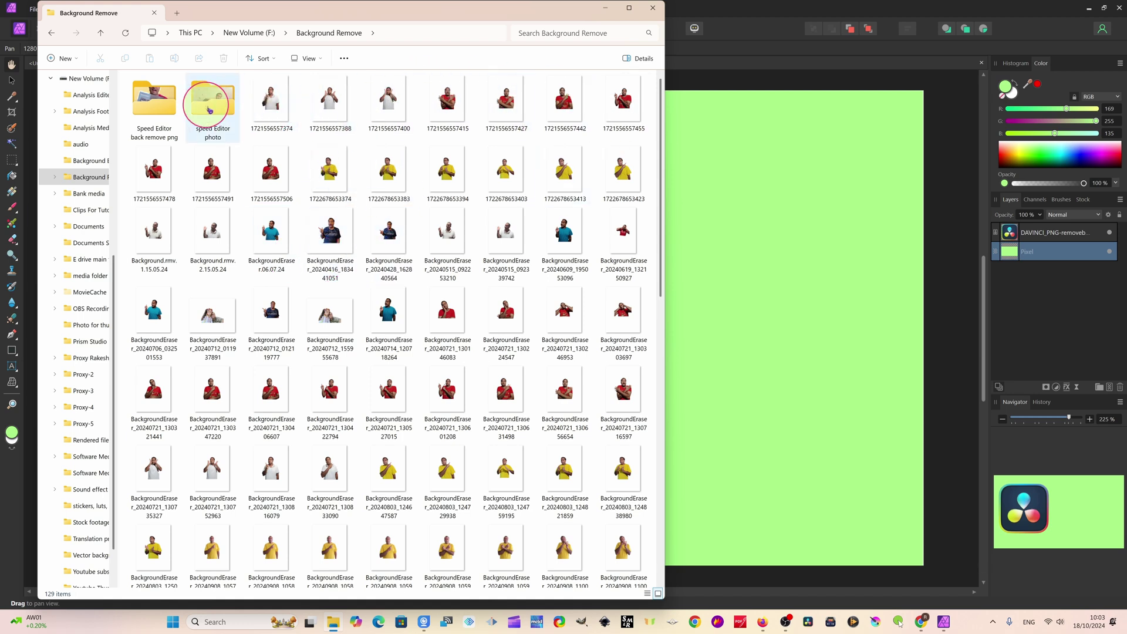
pyautogui.click(280, 107)
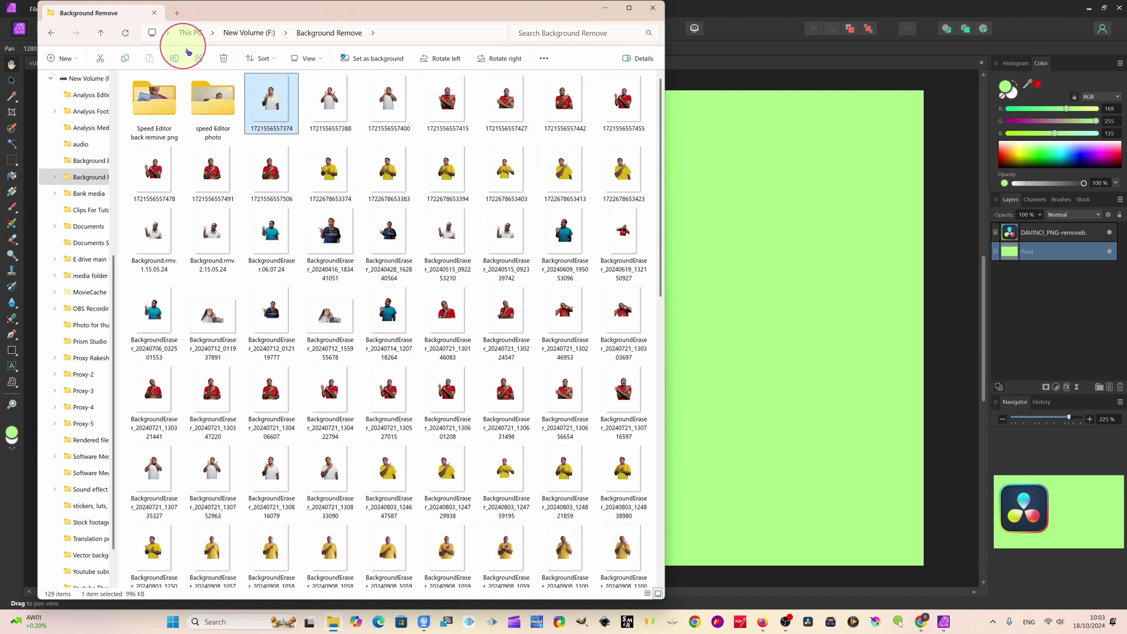
pyautogui.moveTo(430, 184); pyautogui.dragTo(718, 259)
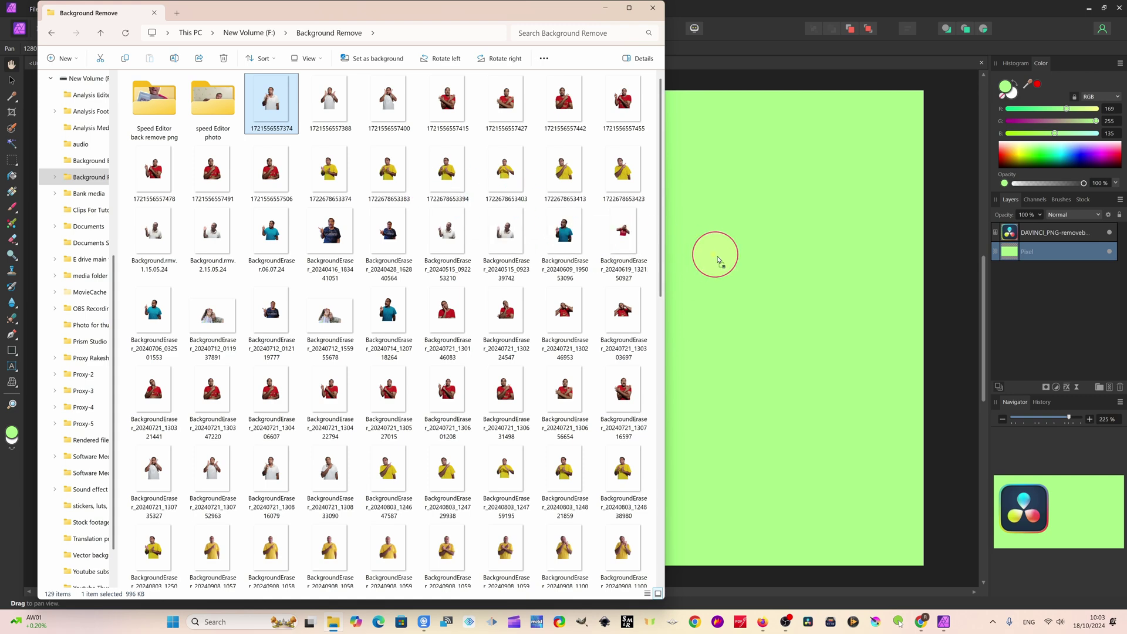
pyautogui.click(605, 7)
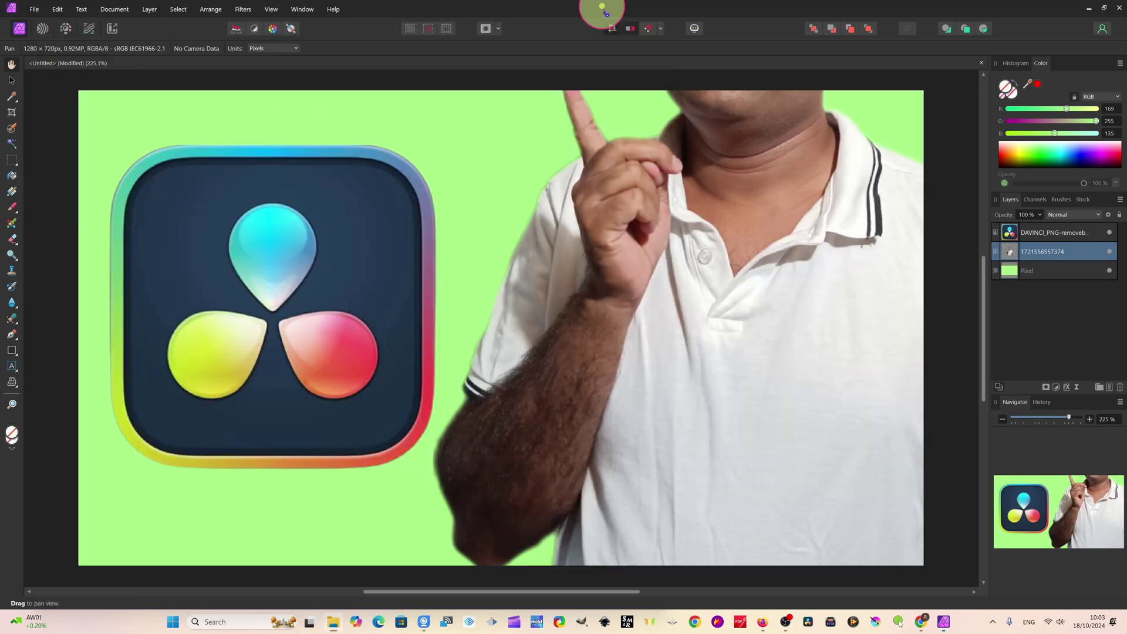
# Apply the Resize Document settings of 1280 × 720 px at 72 DPI with Bilinear resampling.
pyautogui.click(117, 11)
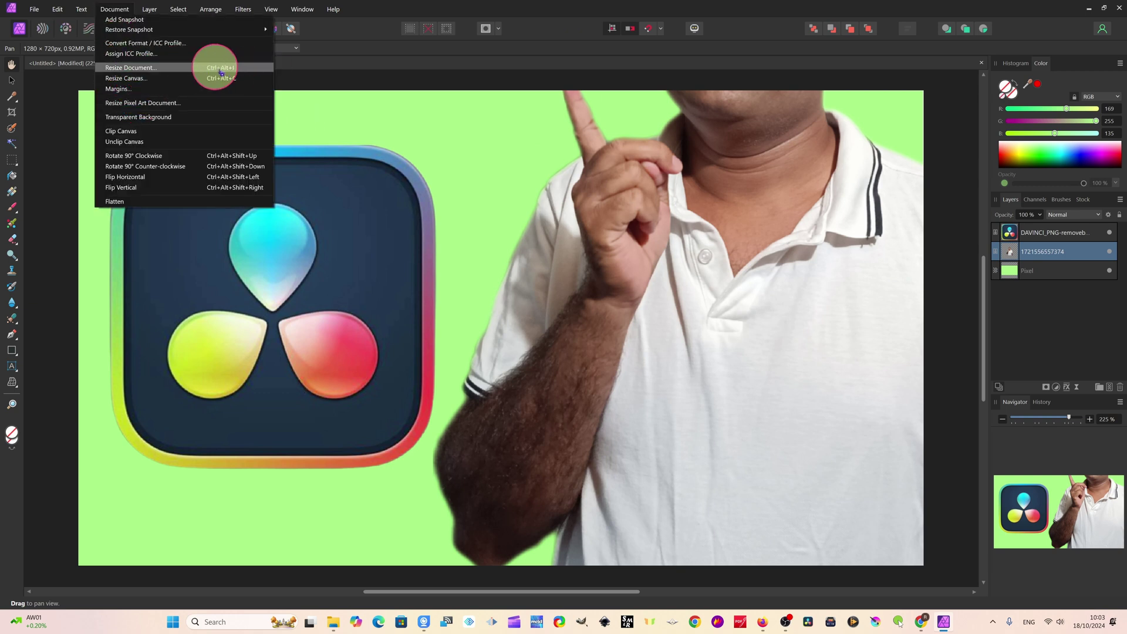
pyautogui.click(175, 71)
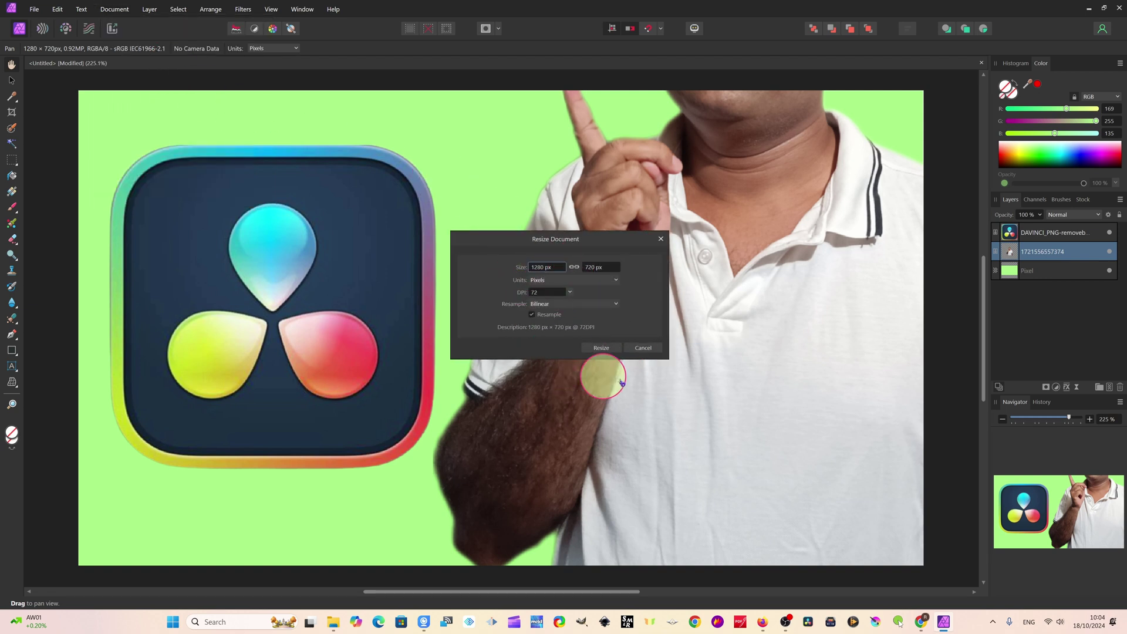
pyautogui.click(602, 348)
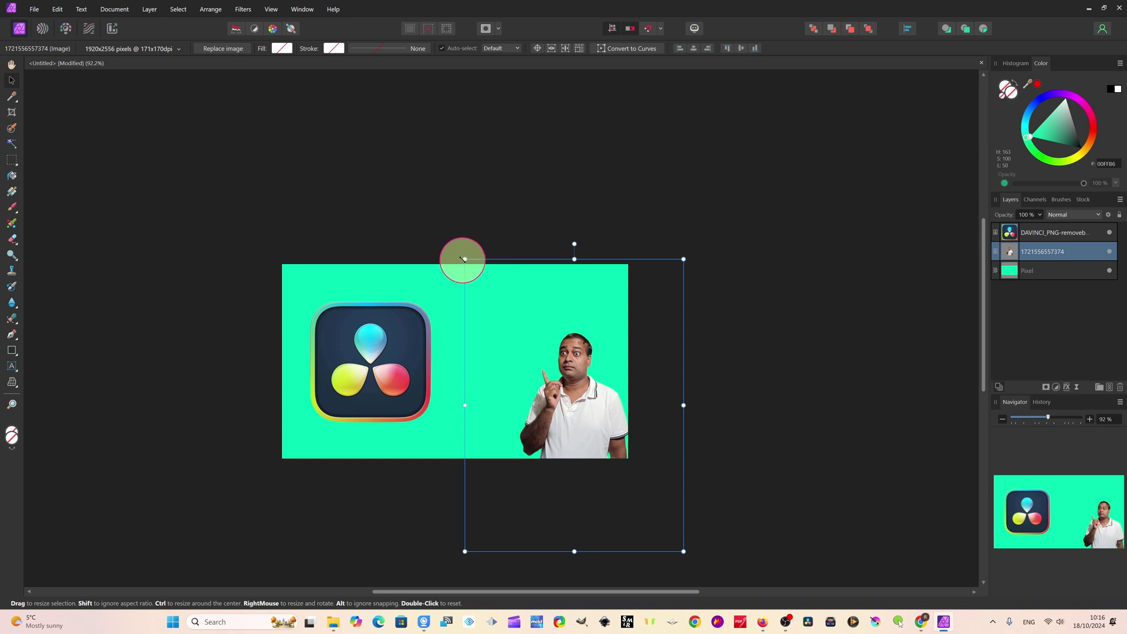
# Try enlarging the man's photo proportionally and changing its height and width separately, and undo the resizing.
pyautogui.click(114, 7)
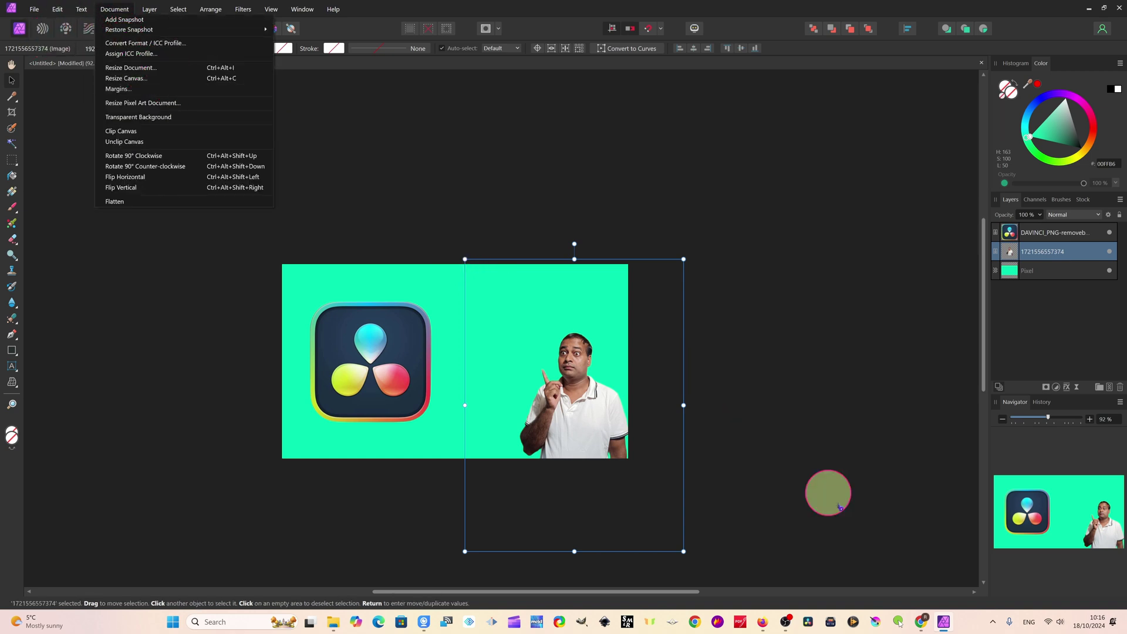
pyautogui.click(474, 272)
pyautogui.moveTo(465, 259); pyautogui.dragTo(422, 256)
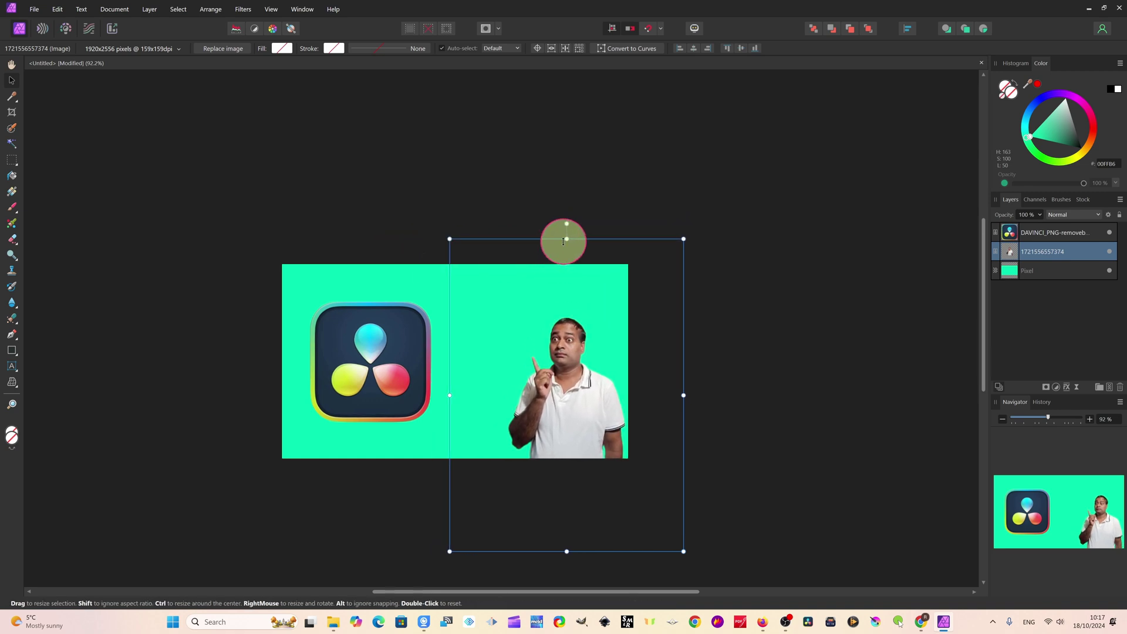
pyautogui.moveTo(567, 237); pyautogui.dragTo(566, 265)
pyautogui.moveTo(682, 408)
pyautogui.mouseDown()
pyautogui.moveTo(656, 405)
pyautogui.moveTo(677, 405)
pyautogui.mouseUp()
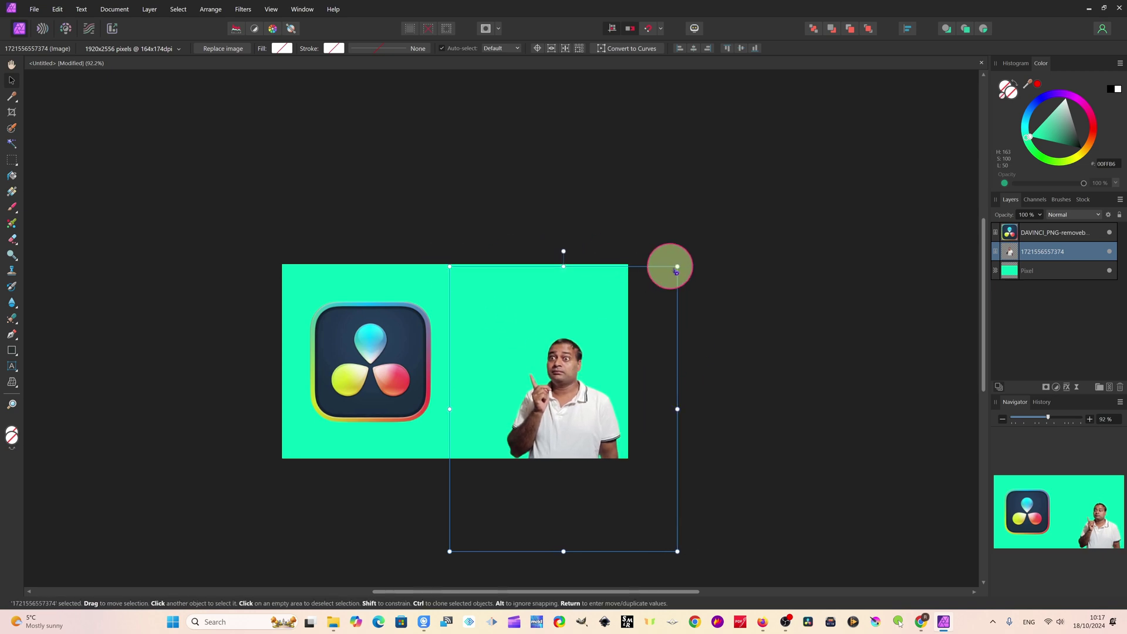
pyautogui.moveTo(675, 266); pyautogui.dragTo(654, 276)
pyautogui.hotkey('ctrl', 'z')
pyautogui.hotkey('ctrl', 'z')
pyautogui.hotkey('ctrl', 'z')
pyautogui.hotkey('ctrl', 'z')
pyautogui.hotkey('ctrl', 'z')
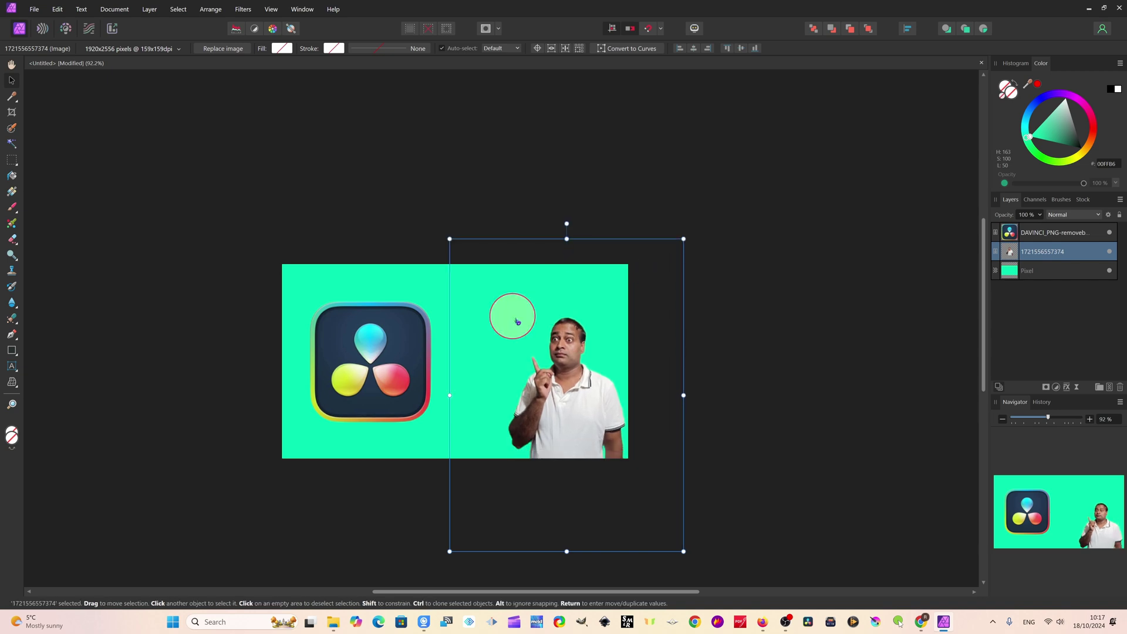
pyautogui.click(540, 327)
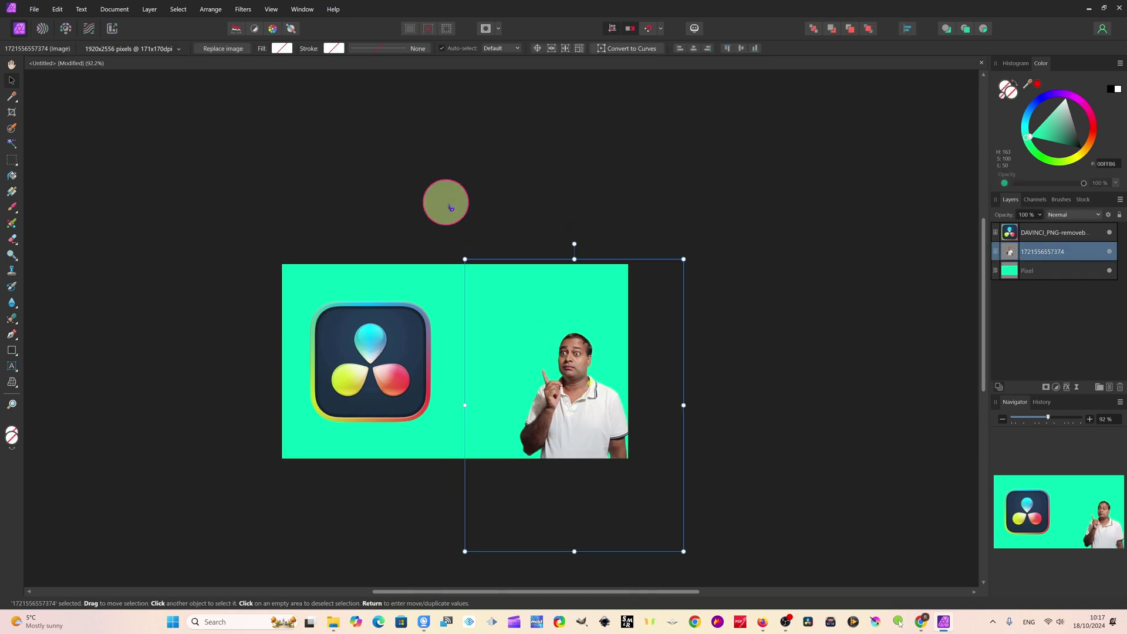
# Resize the man's photo proportionally to about 154 dpi and position it in the right half of the canvas.
pyautogui.moveTo(463, 260); pyautogui.dragTo(404, 238)
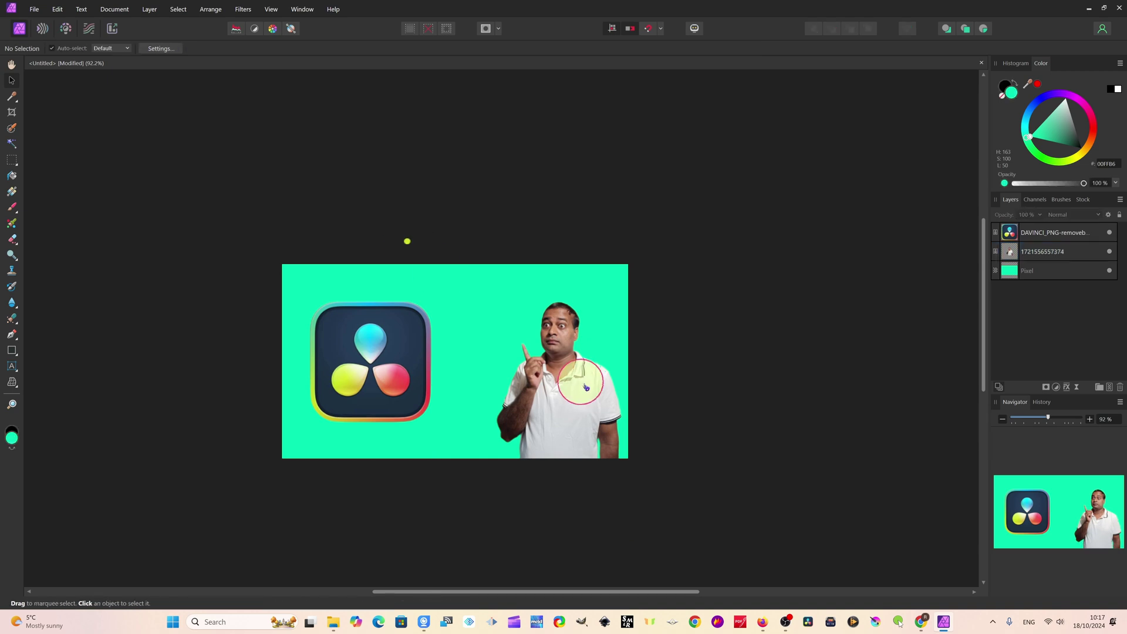
pyautogui.moveTo(578, 378)
pyautogui.mouseDown()
pyautogui.moveTo(529, 378)
pyautogui.moveTo(564, 383)
pyautogui.mouseUp()
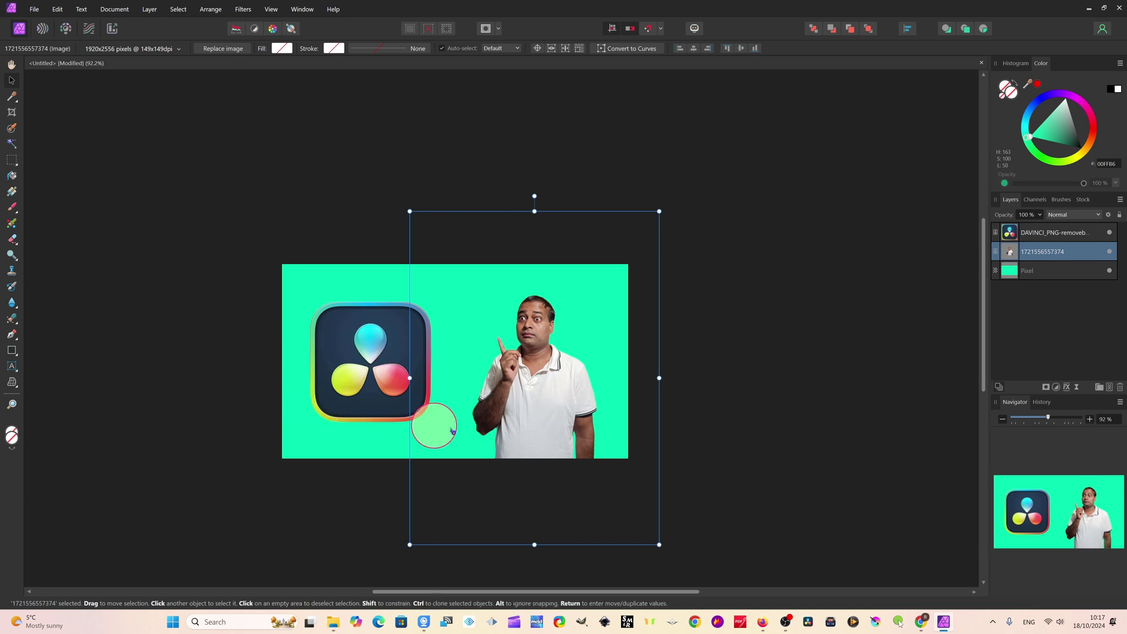
pyautogui.scroll(3, 470, 376)
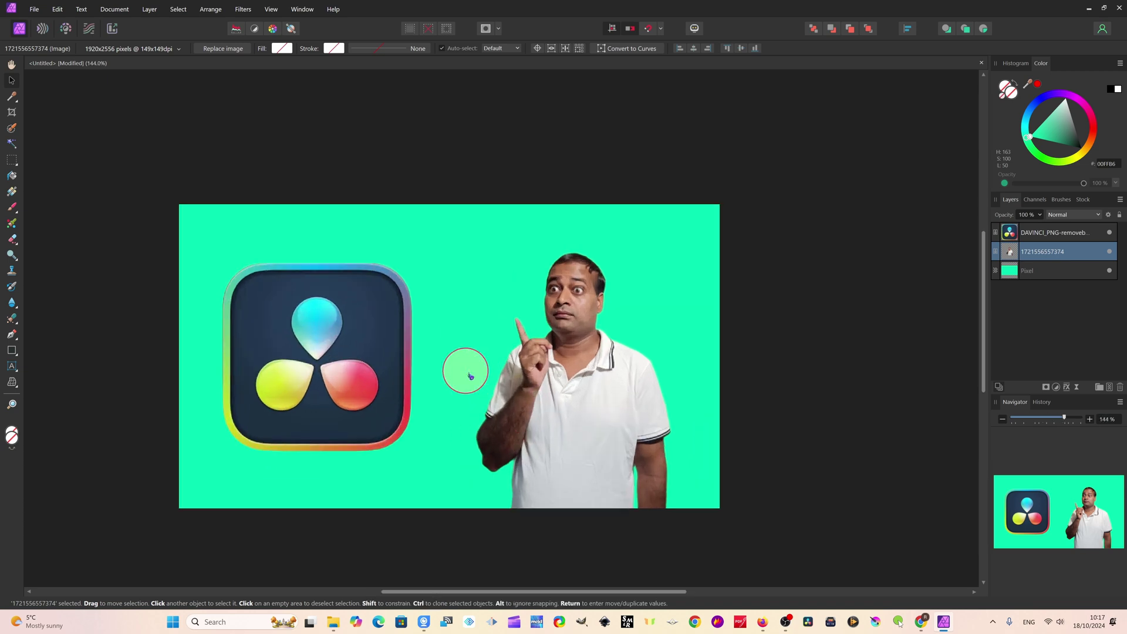
pyautogui.scroll(1, 470, 376)
pyautogui.scroll(-1, 463, 372)
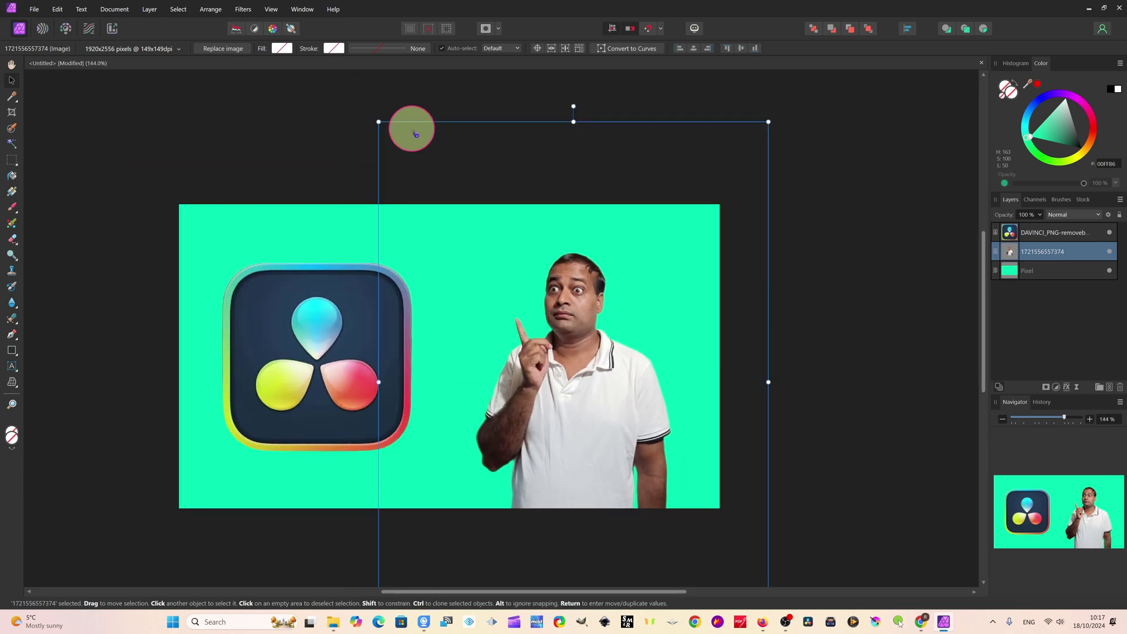
pyautogui.moveTo(378, 120); pyautogui.dragTo(350, 156)
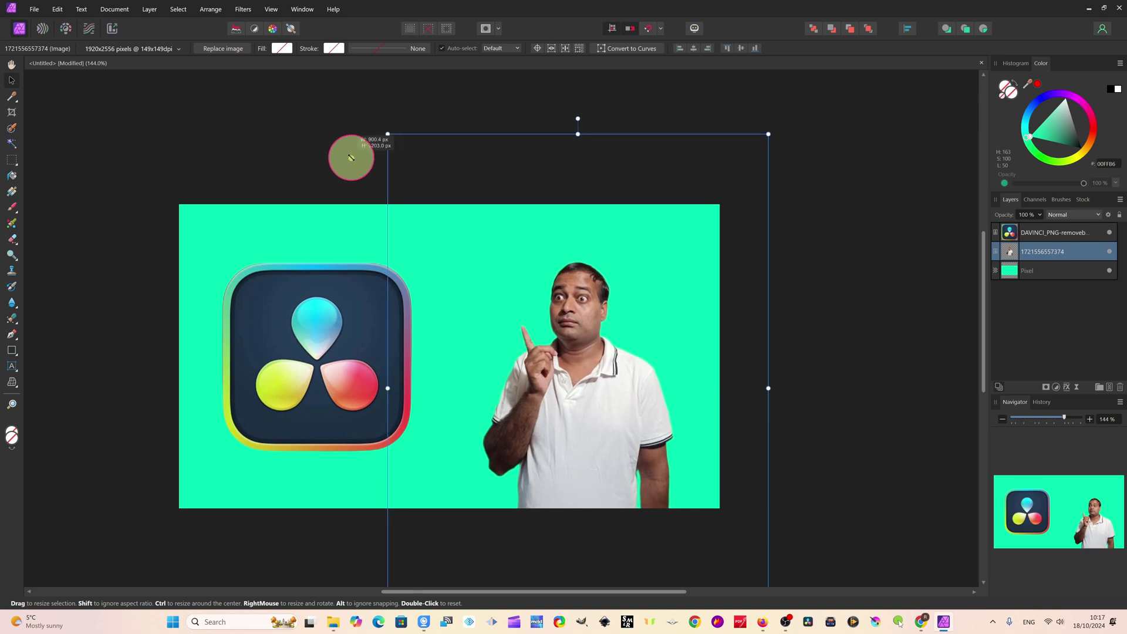
pyautogui.moveTo(587, 418)
pyautogui.mouseDown()
pyautogui.moveTo(546, 408)
pyautogui.moveTo(579, 428)
pyautogui.mouseUp()
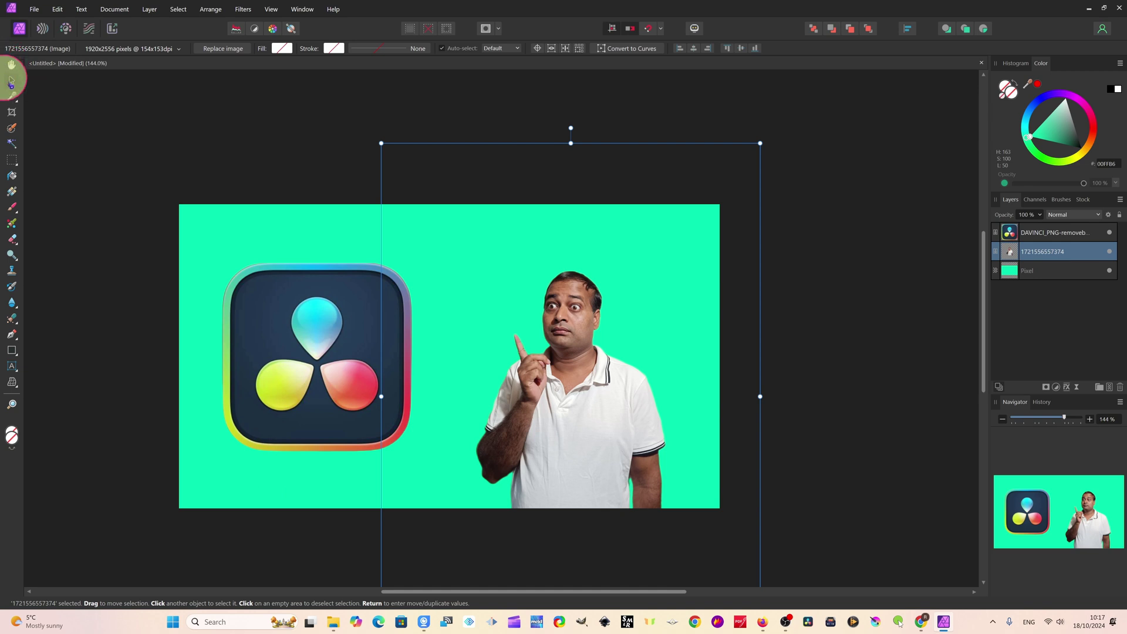
# Select the Pixel layer and place curve_red_1_arrow_png-removebg-preview from the Software Media Explore folder above it.
pyautogui.click(11, 64)
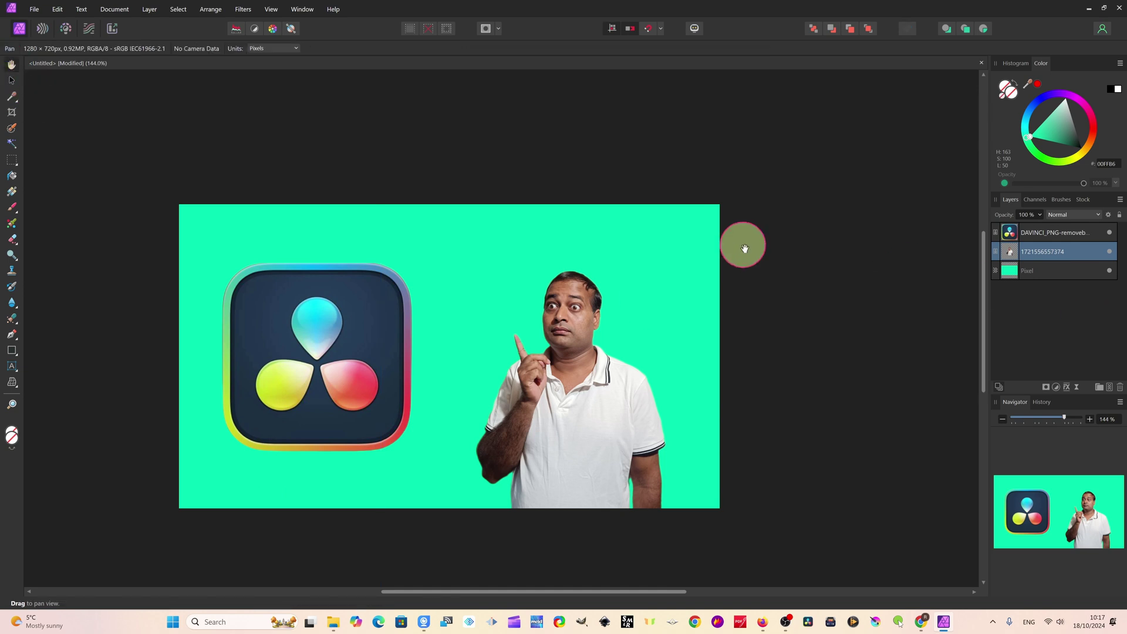
pyautogui.click(1042, 272)
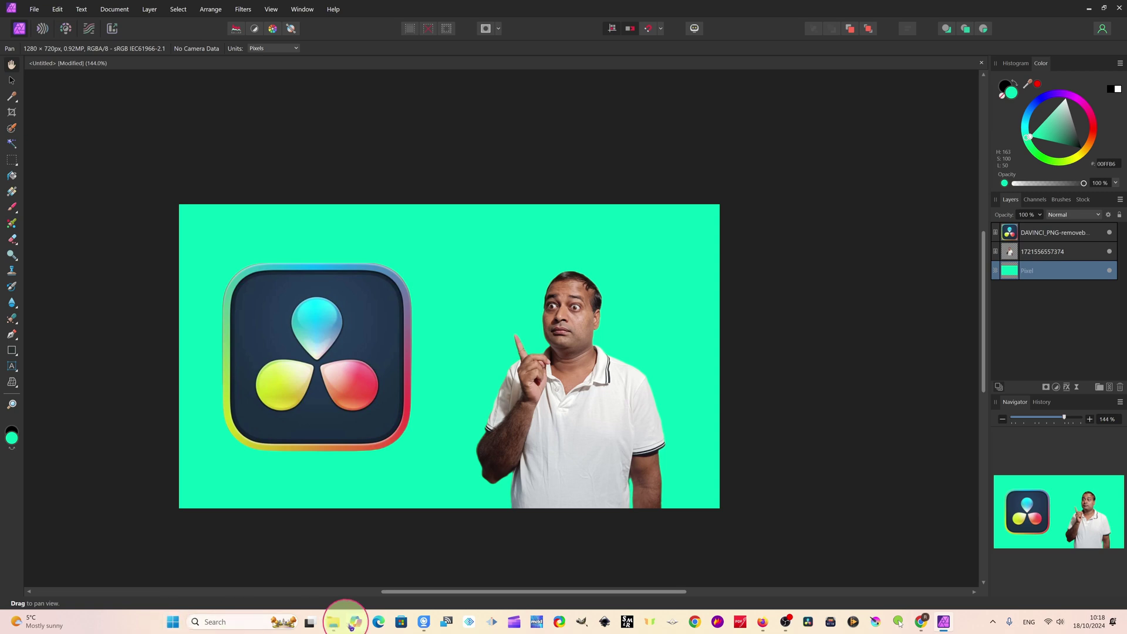
pyautogui.click(333, 622)
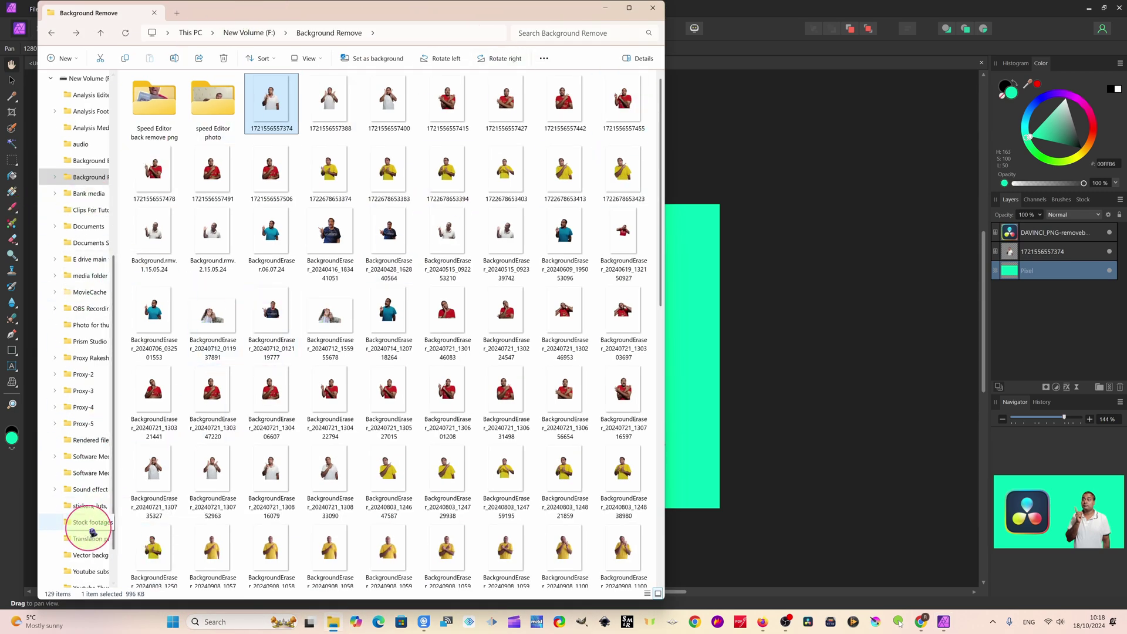
pyautogui.scroll(-1, 92, 532)
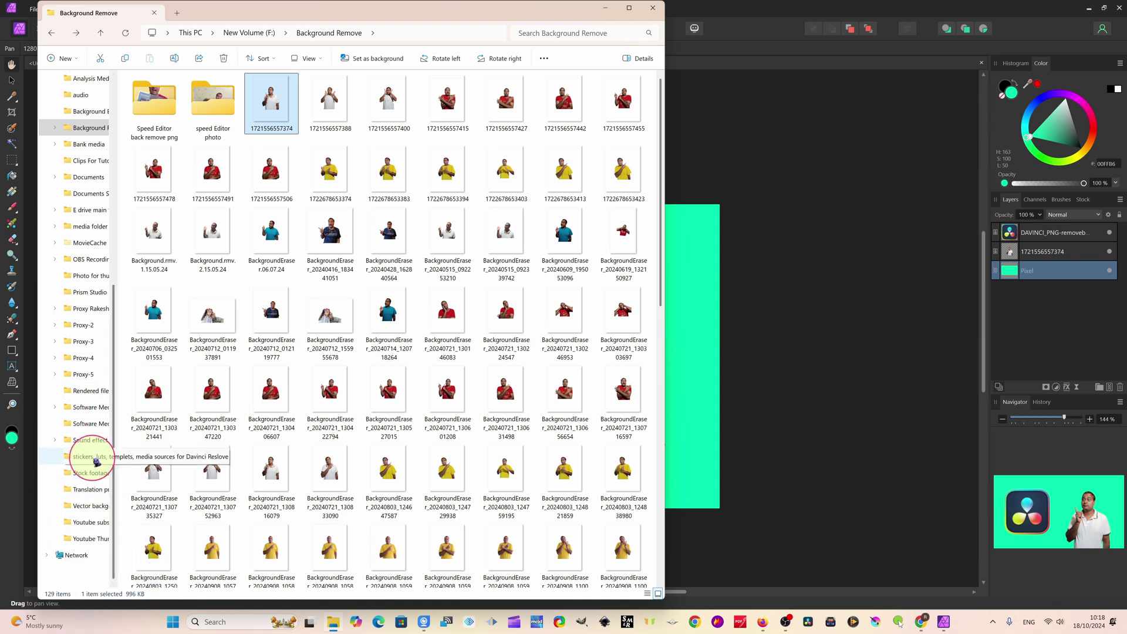
pyautogui.click(89, 423)
pyautogui.moveTo(448, 327); pyautogui.dragTo(693, 301)
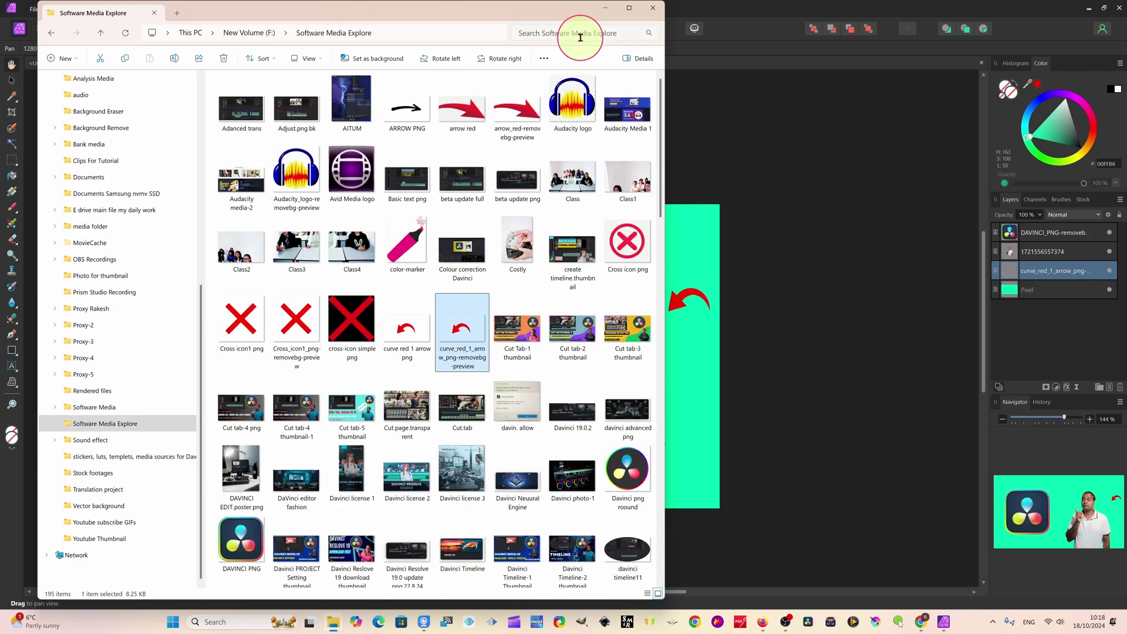
pyautogui.click(602, 10)
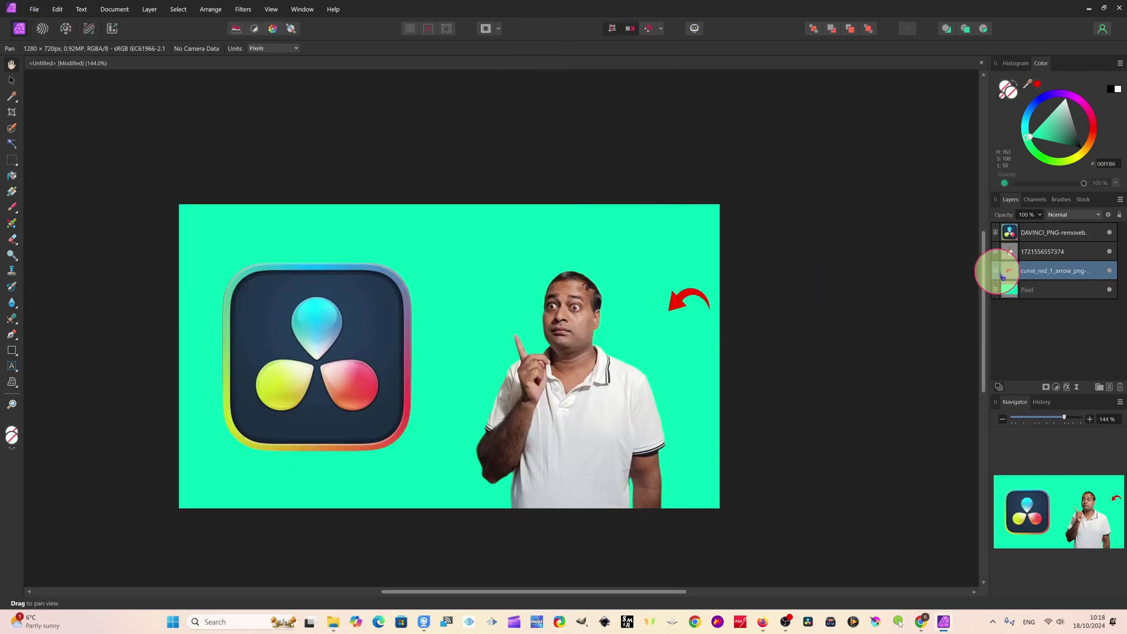
# Select the red arrow image with the Move Tool and move it between the logo and the man.
pyautogui.doubleClick(1044, 271)
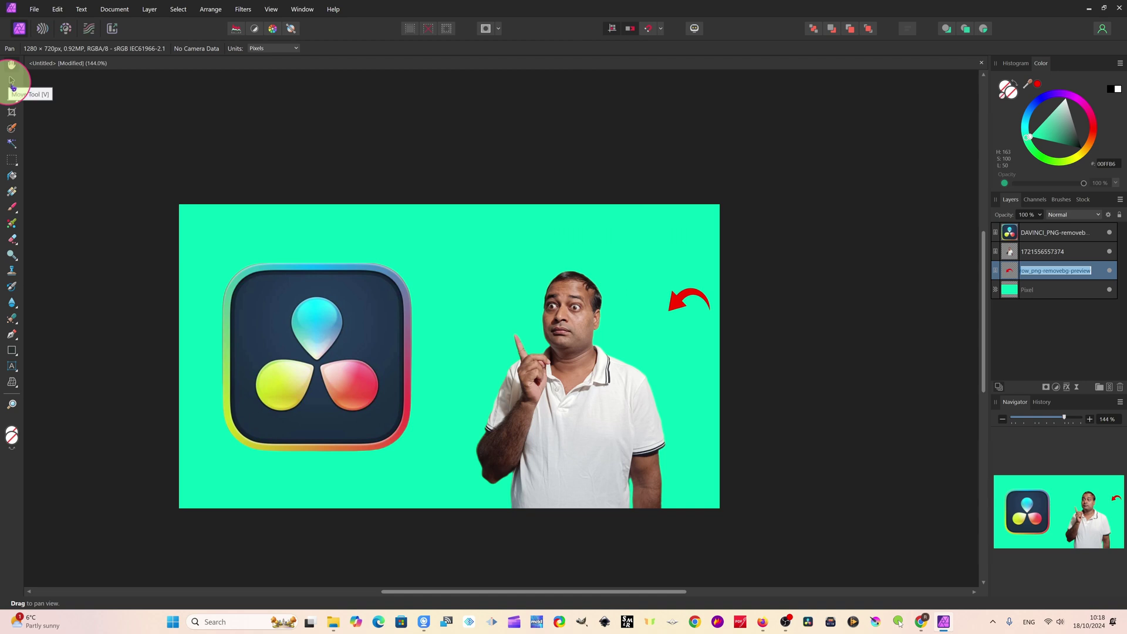
pyautogui.click(11, 81)
pyautogui.click(679, 315)
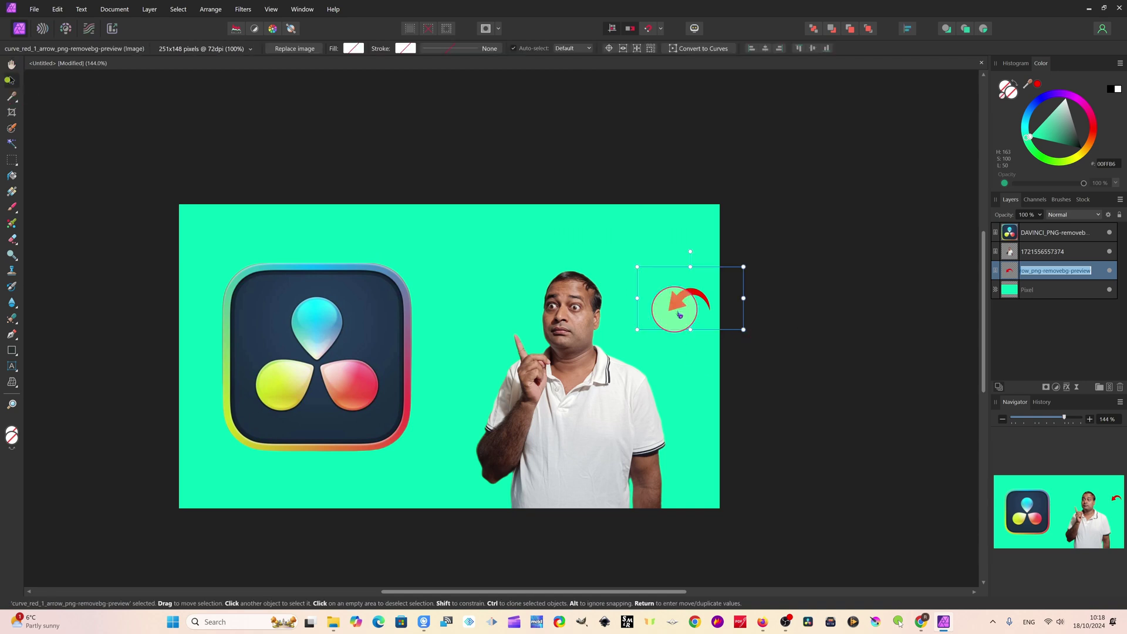
pyautogui.moveTo(682, 302); pyautogui.dragTo(482, 328)
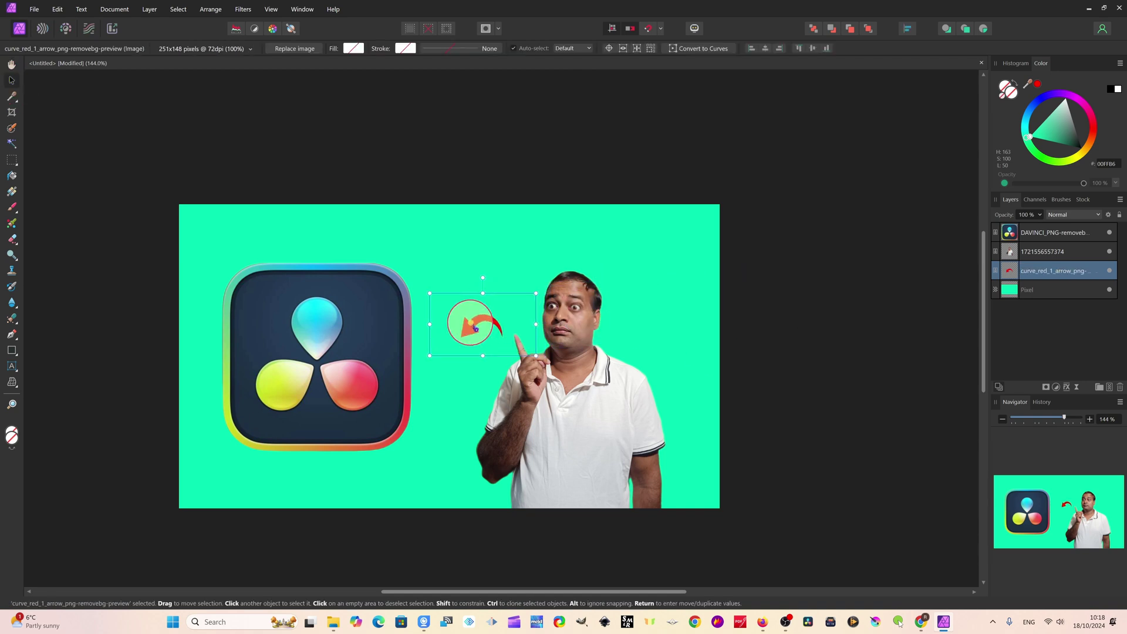
# Enlarge the red arrow to about 200% so that it reaches the logo's edge, and keep its layer selected.
pyautogui.moveTo(430, 293); pyautogui.dragTo(329, 287)
pyautogui.moveTo(433, 282); pyautogui.dragTo(470, 325)
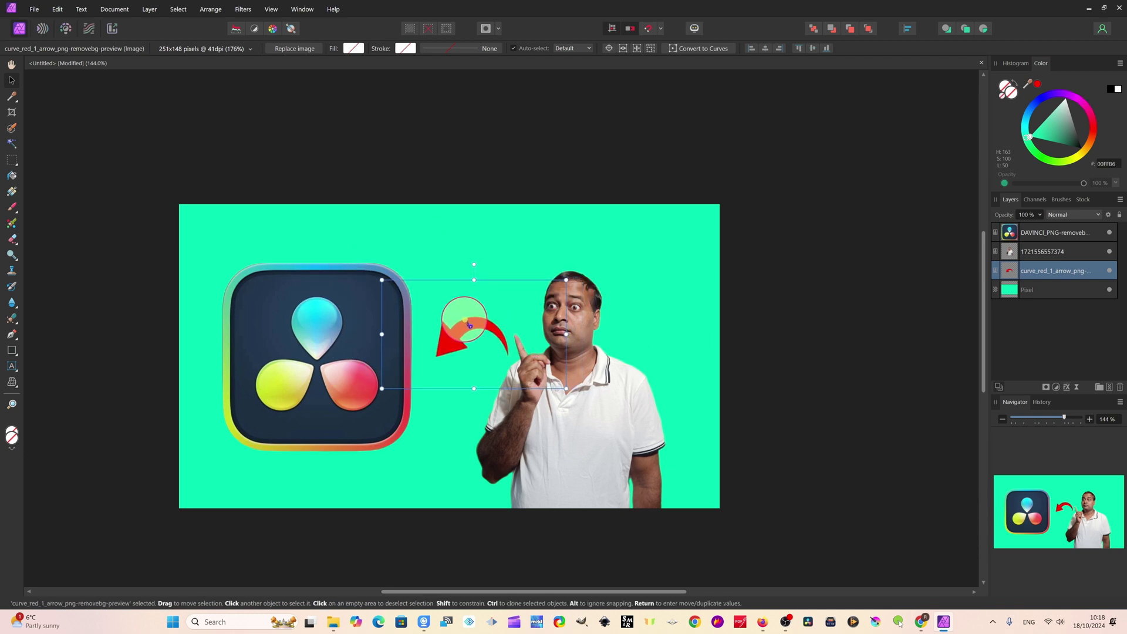
pyautogui.moveTo(382, 280); pyautogui.dragTo(348, 272)
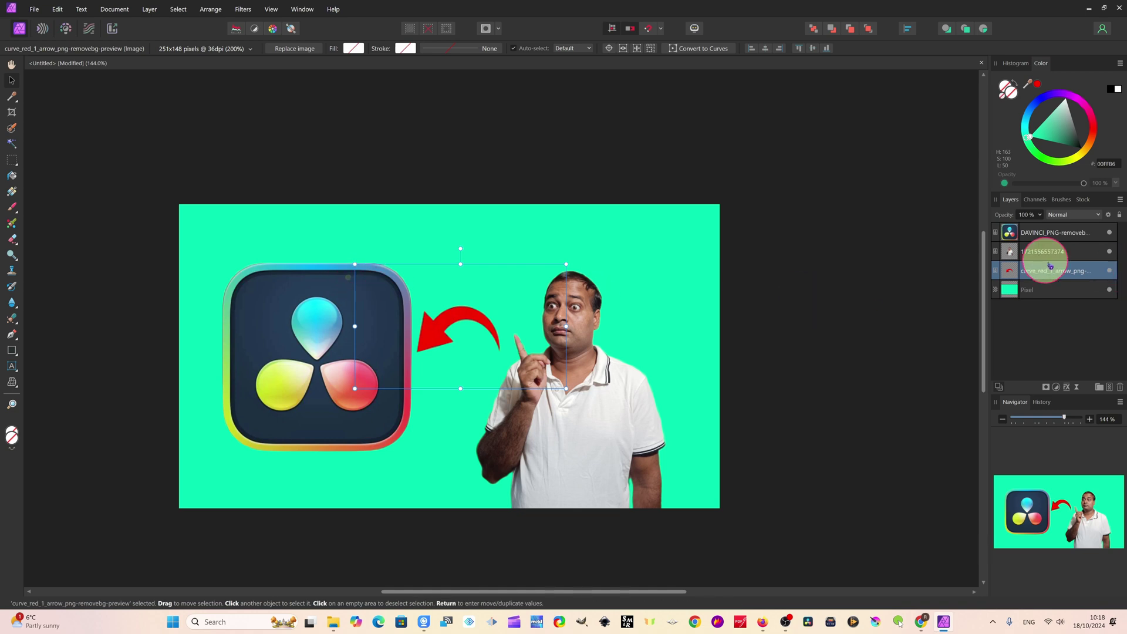
pyautogui.click(1036, 289)
pyautogui.click(1043, 269)
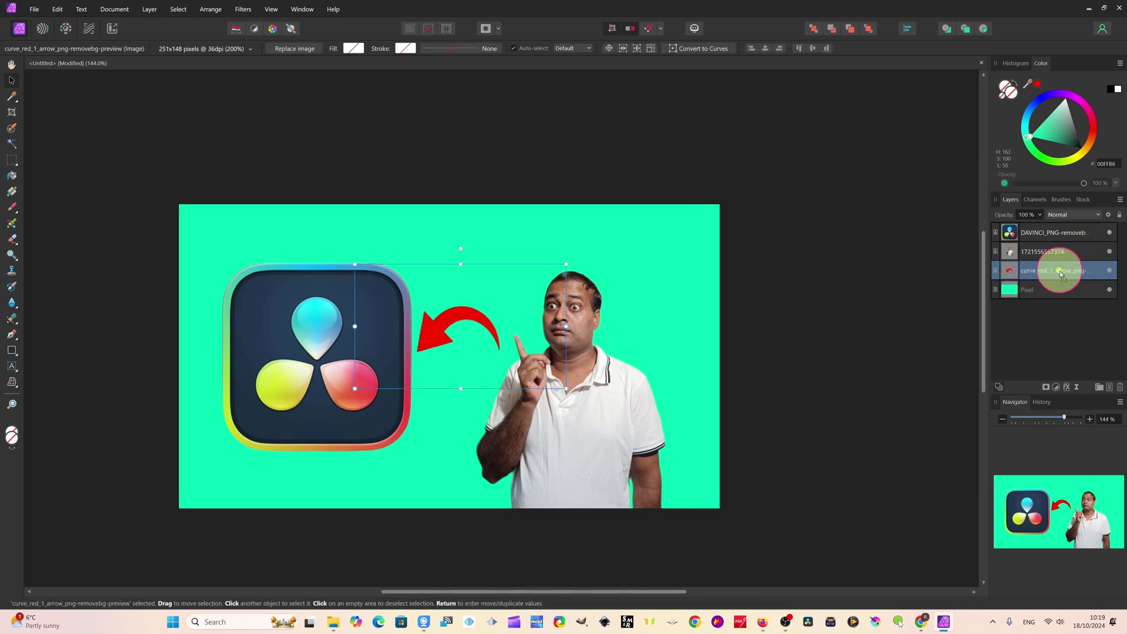
# Move the red arrow's layer to the top of the stack, enlarge it to about 257% and position it between the logo and the man.
pyautogui.moveTo(1061, 274); pyautogui.dragTo(1051, 229)
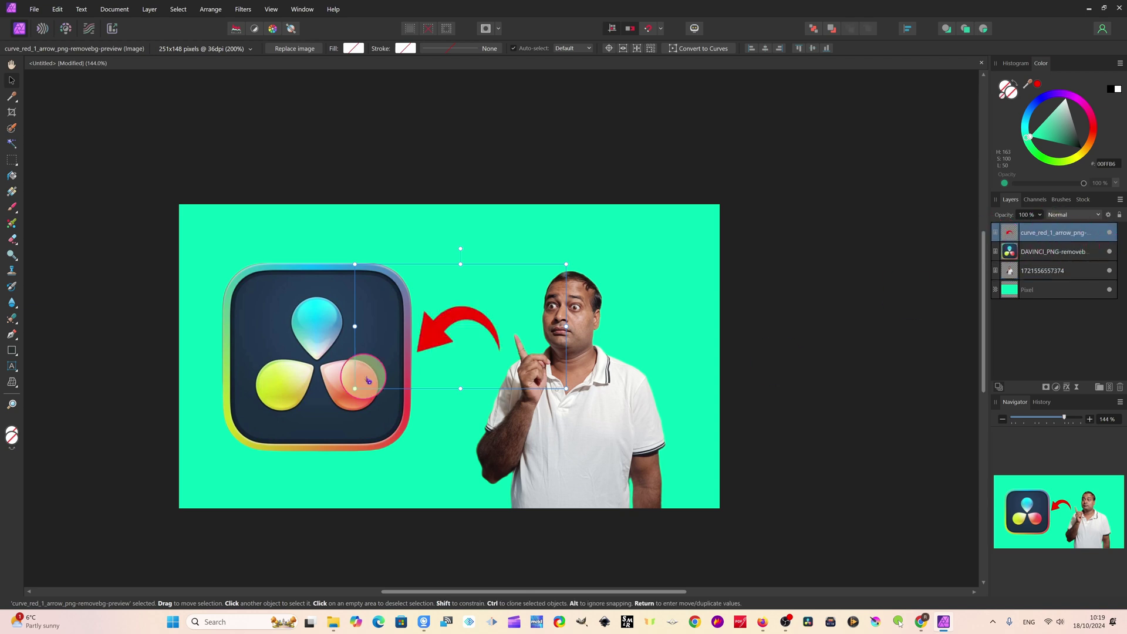
pyautogui.moveTo(354, 264); pyautogui.dragTo(311, 247)
pyautogui.moveTo(436, 301); pyautogui.dragTo(471, 300)
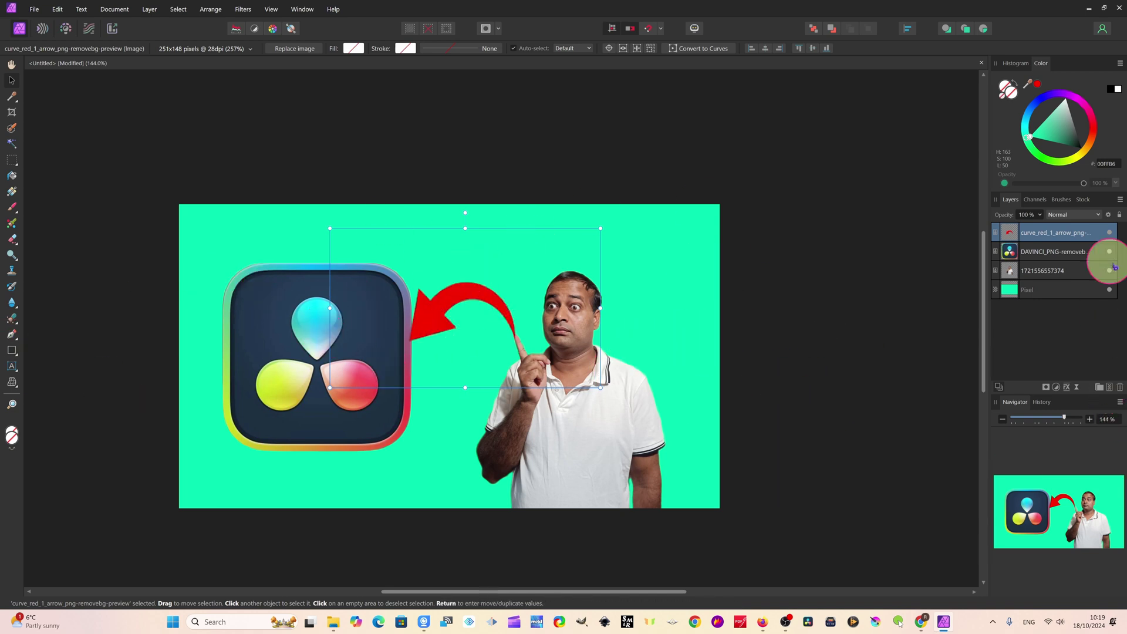
# Select the Pixel layer and add the frame text "DAVINCI TUTORIAL" above it, near the canvas's upper-left corner.
pyautogui.click(1055, 296)
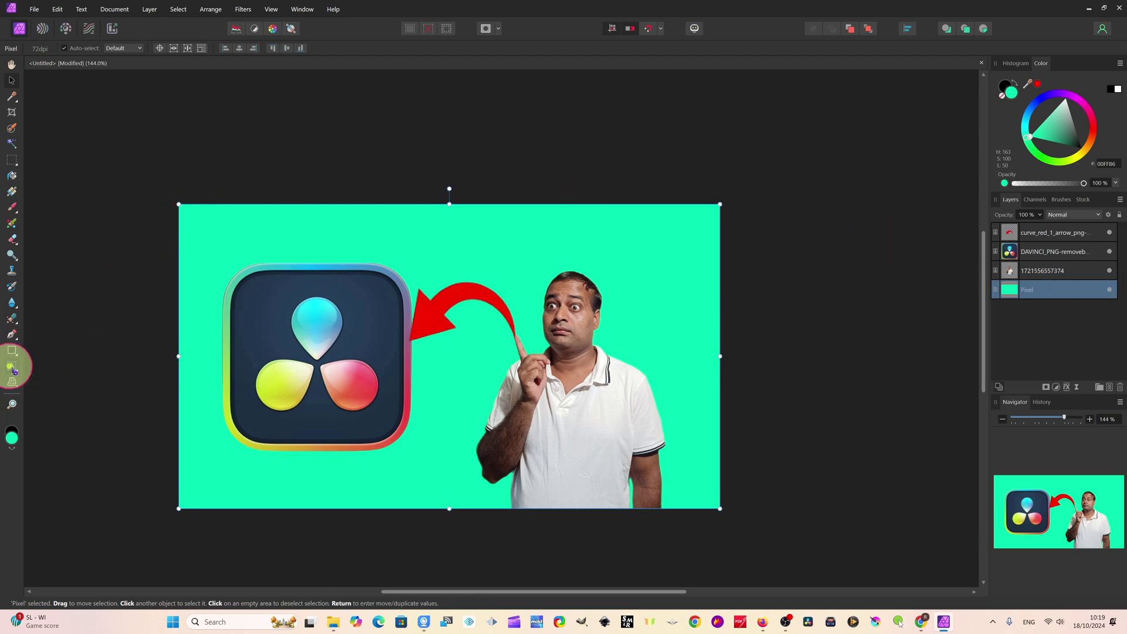
pyautogui.click(12, 367)
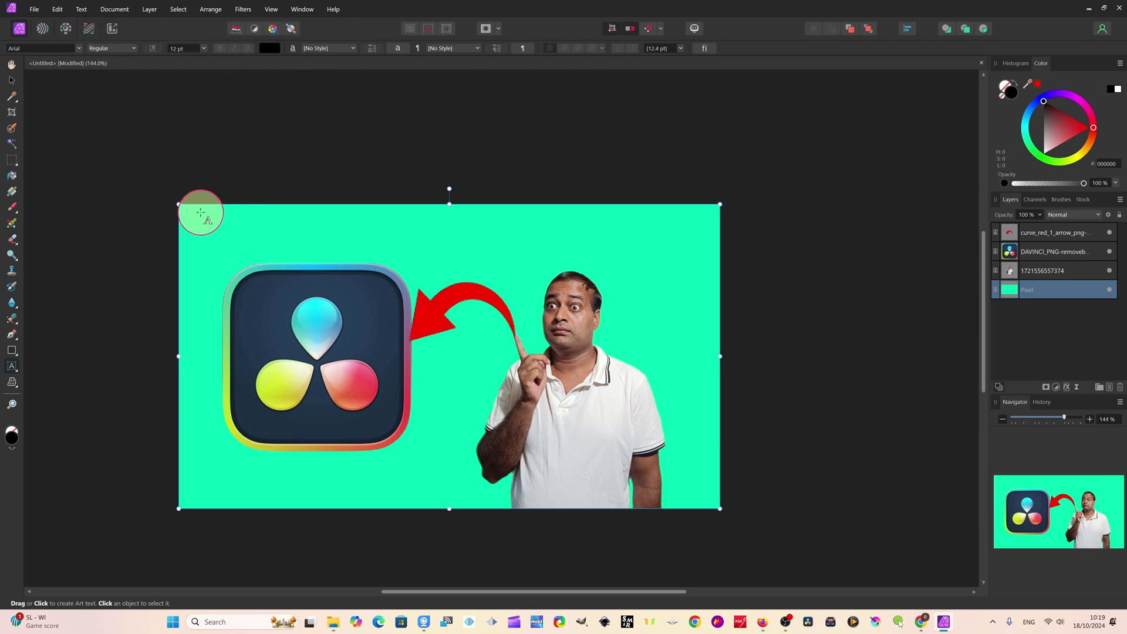
pyautogui.moveTo(201, 212); pyautogui.dragTo(205, 245)
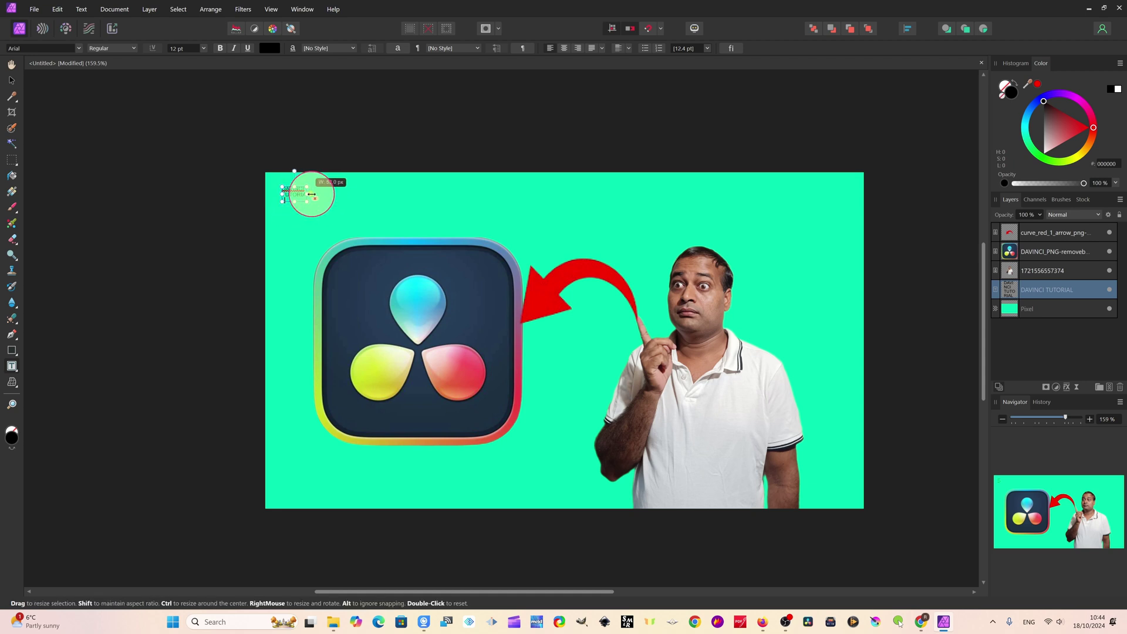
# Set the "DAVINCI TUTORIAL" text to 64 pt and widen its frame so that the title fits on one line.
pyautogui.moveTo(312, 195); pyautogui.dragTo(278, 188)
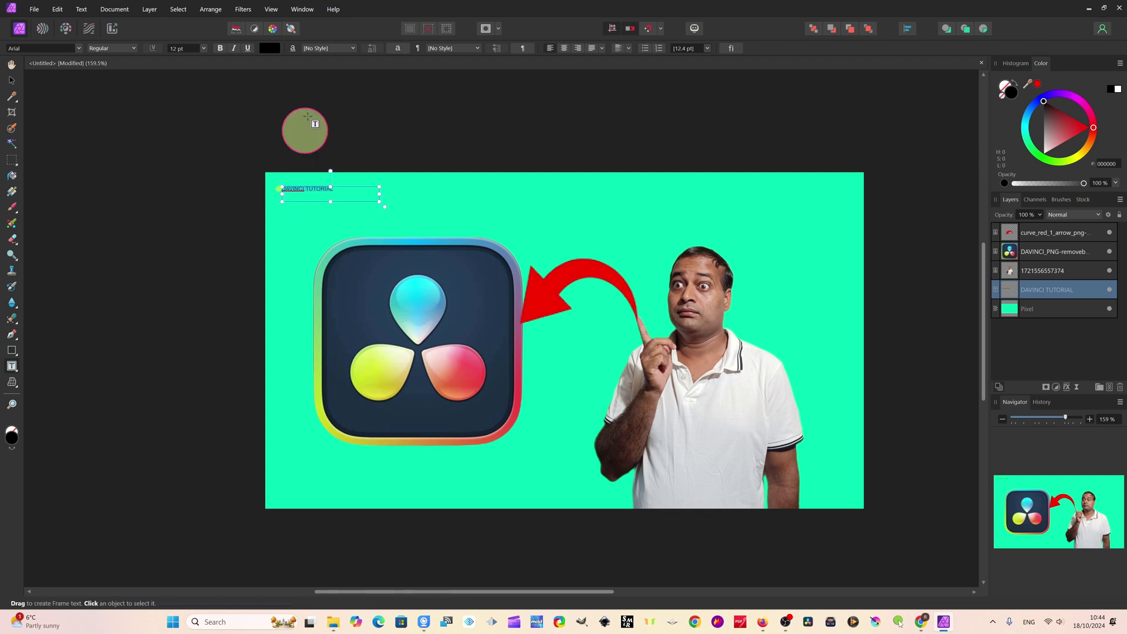
pyautogui.click(204, 48)
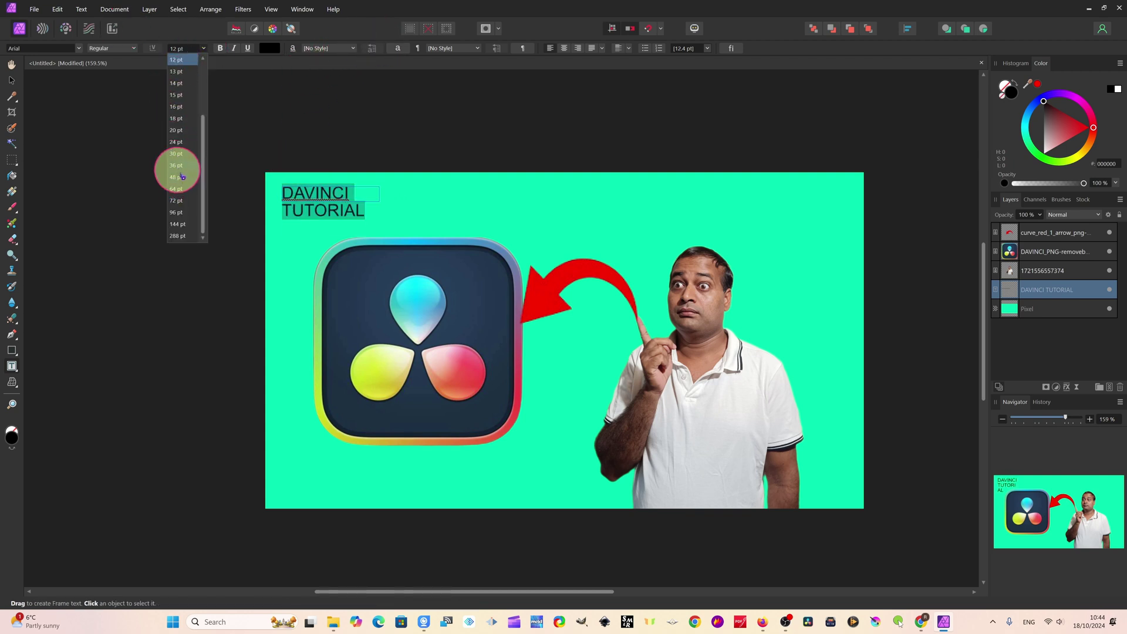
pyautogui.click(180, 189)
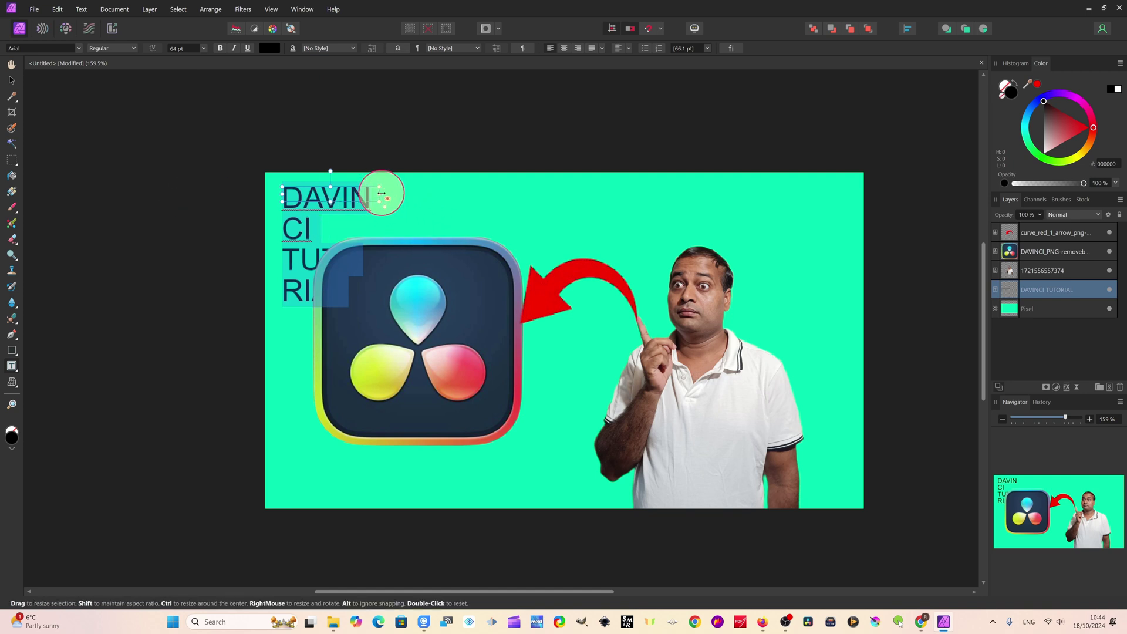
pyautogui.moveTo(382, 193); pyautogui.dragTo(667, 219)
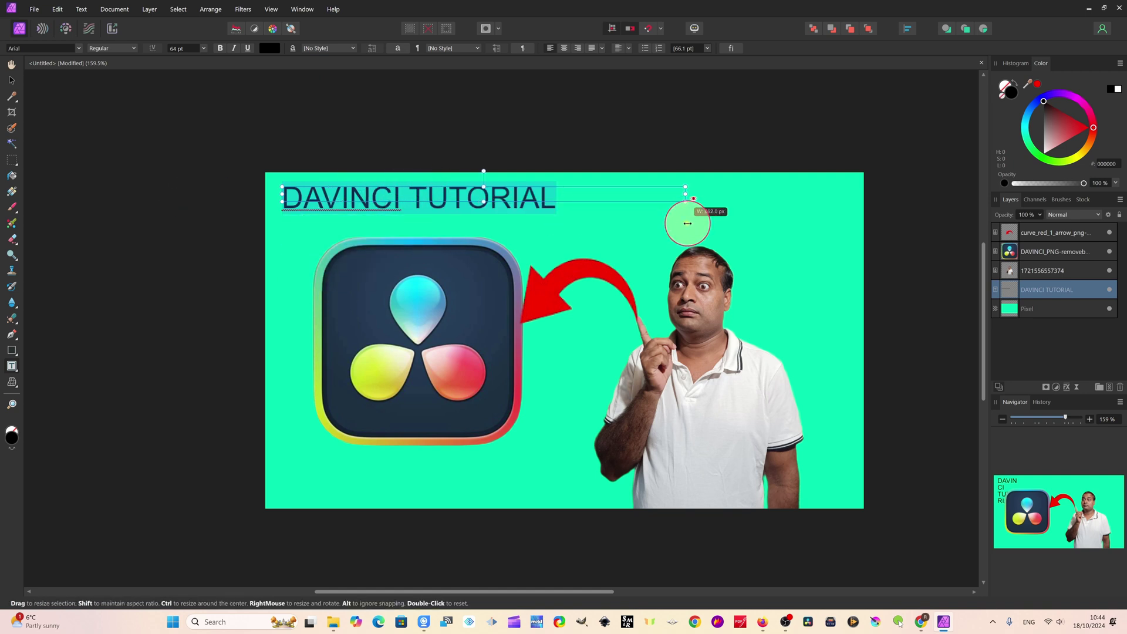
# Colour the whole "DAVINCI TUTORIAL" title red with RGB 241, 31, 0.
pyautogui.click(489, 220)
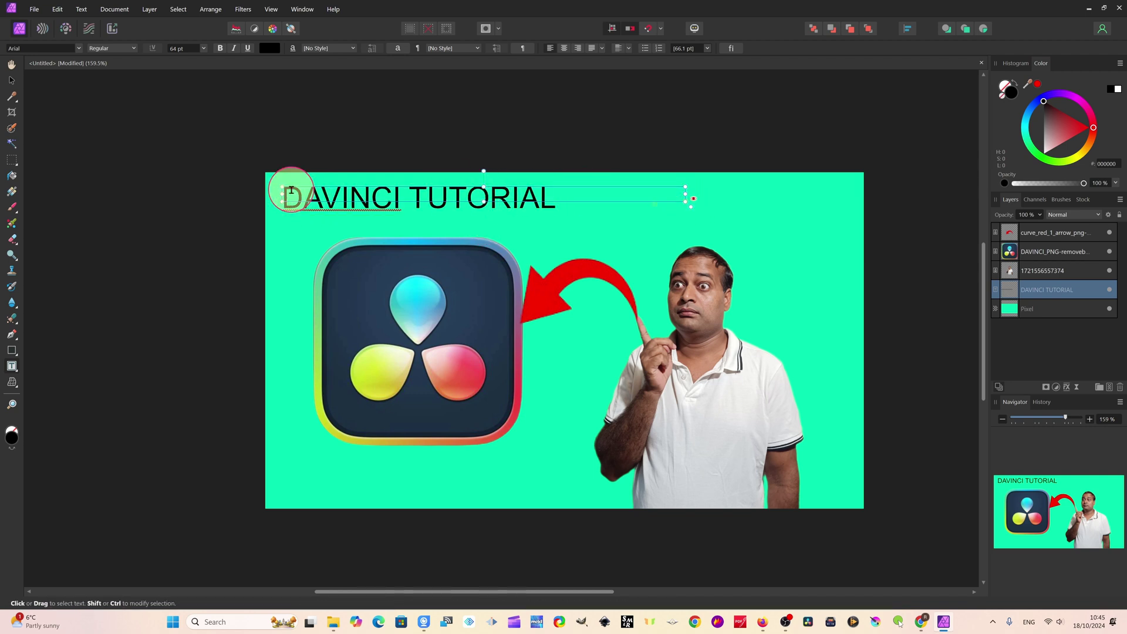
pyautogui.click(350, 196)
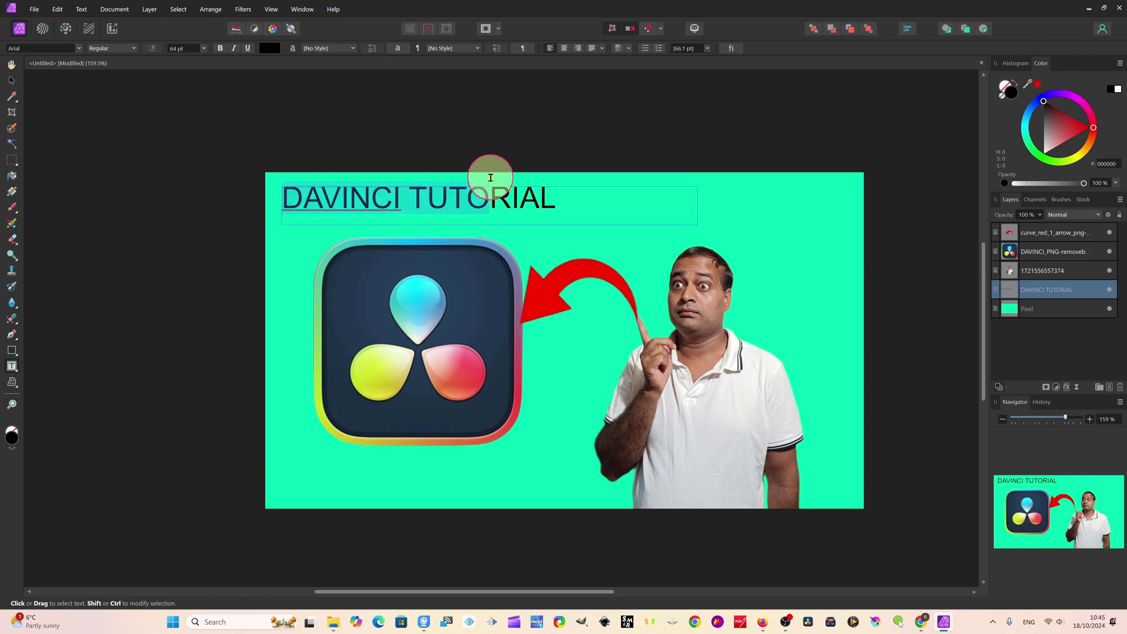
pyautogui.moveTo(573, 196); pyautogui.dragTo(286, 193)
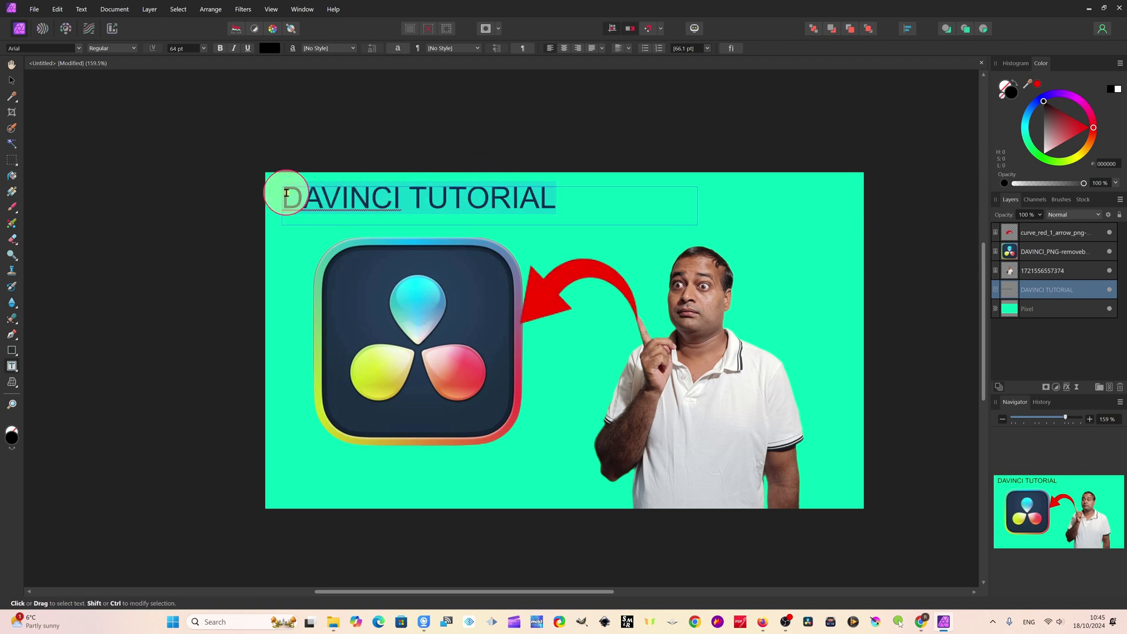
pyautogui.click(276, 49)
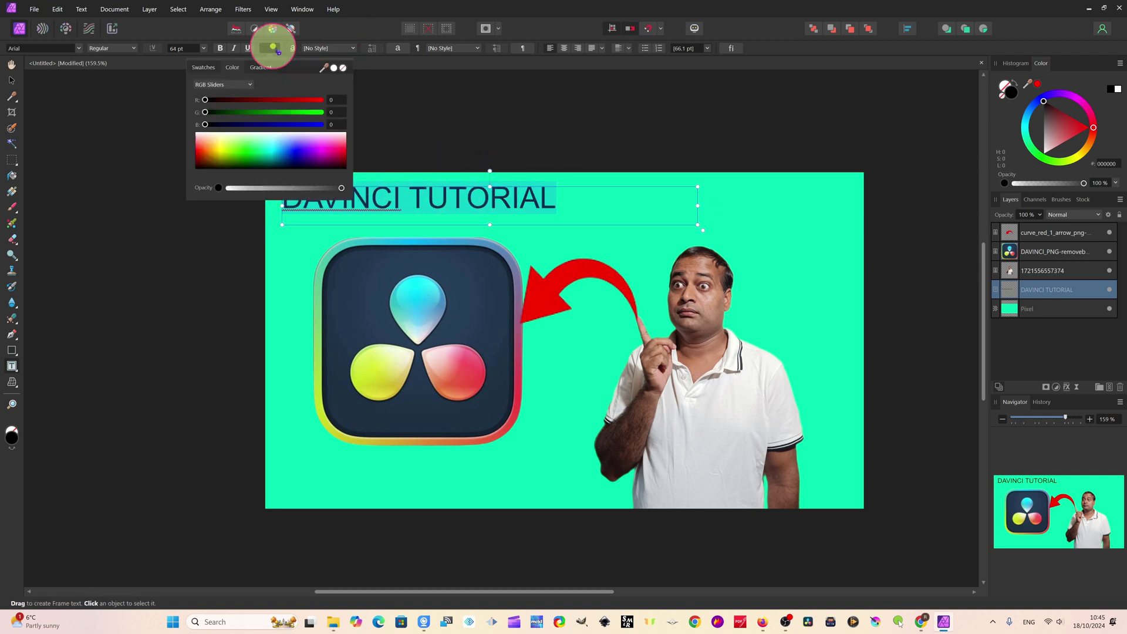
pyautogui.moveTo(221, 138); pyautogui.dragTo(203, 158)
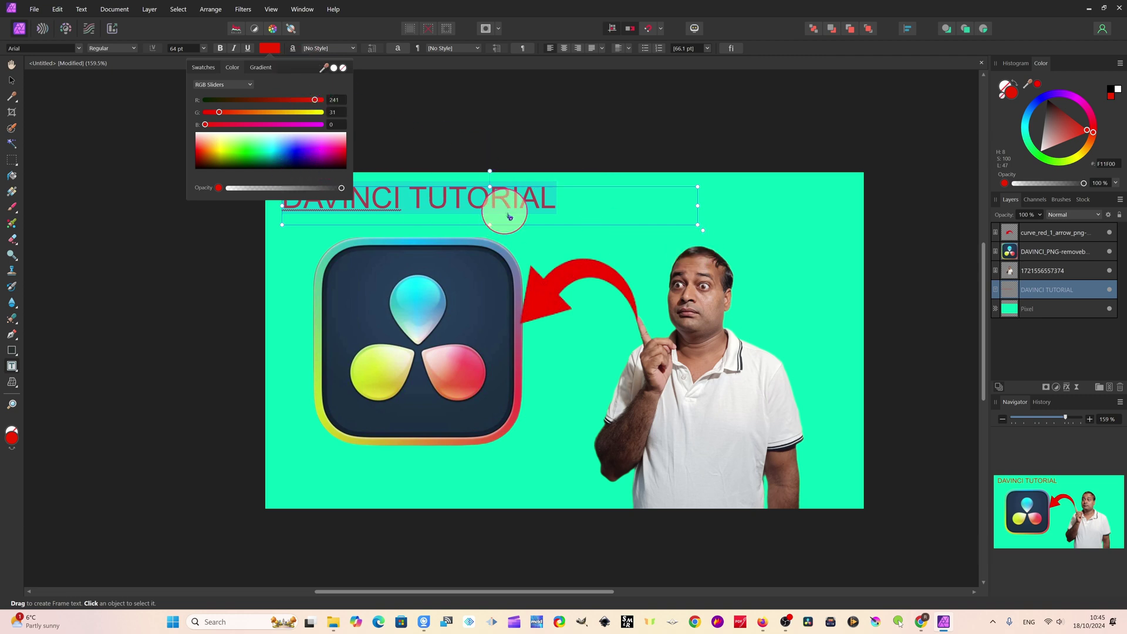
pyautogui.click(467, 200)
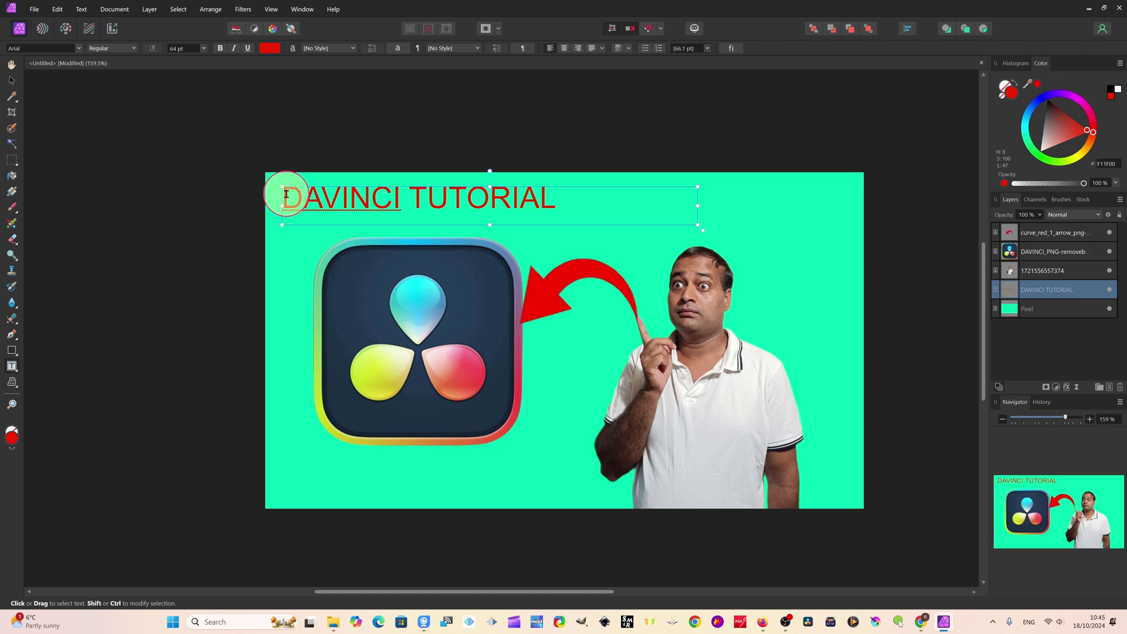
# Increase the font size of the whole "DAVINCI TUTORIAL" title to 96 pt.
pyautogui.moveTo(286, 195); pyautogui.dragTo(571, 210)
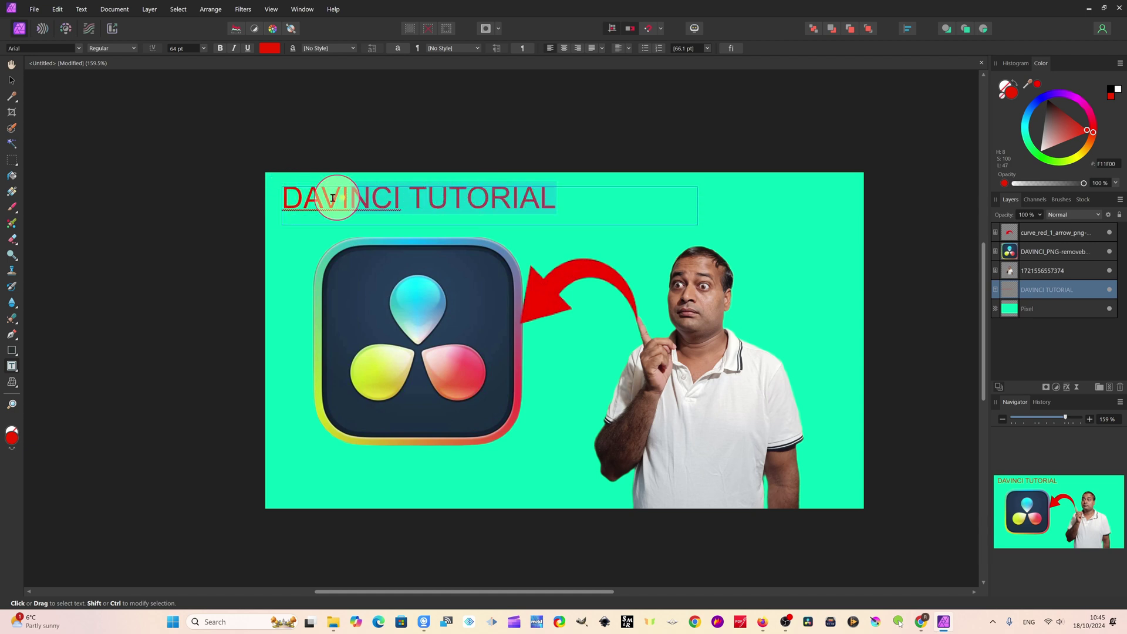
pyautogui.click(203, 50)
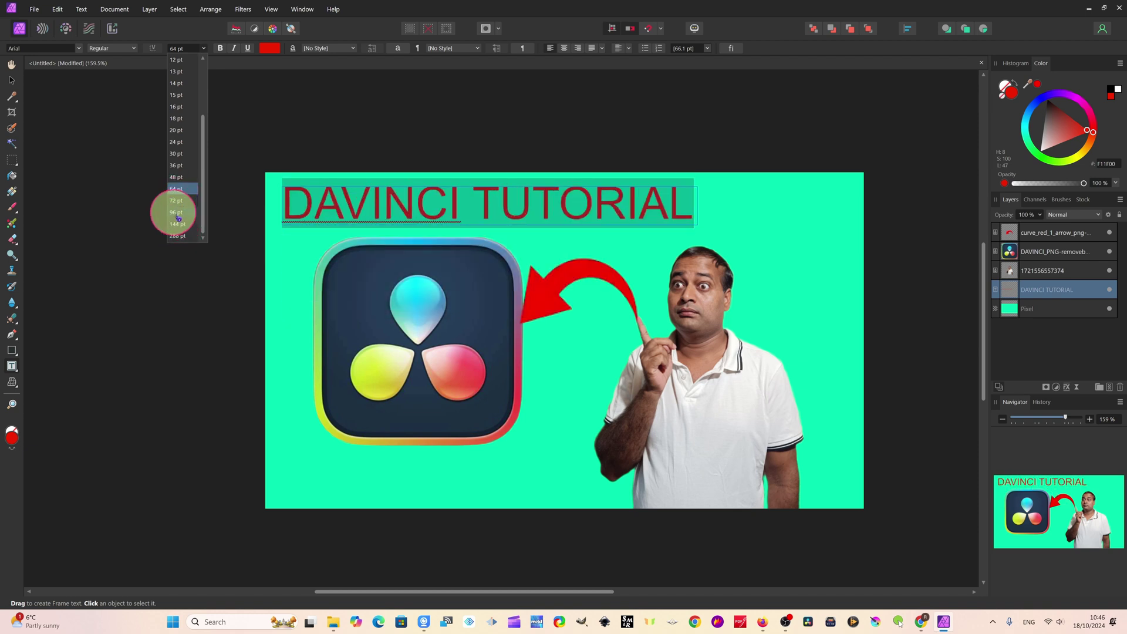
pyautogui.click(179, 212)
pyautogui.click(594, 208)
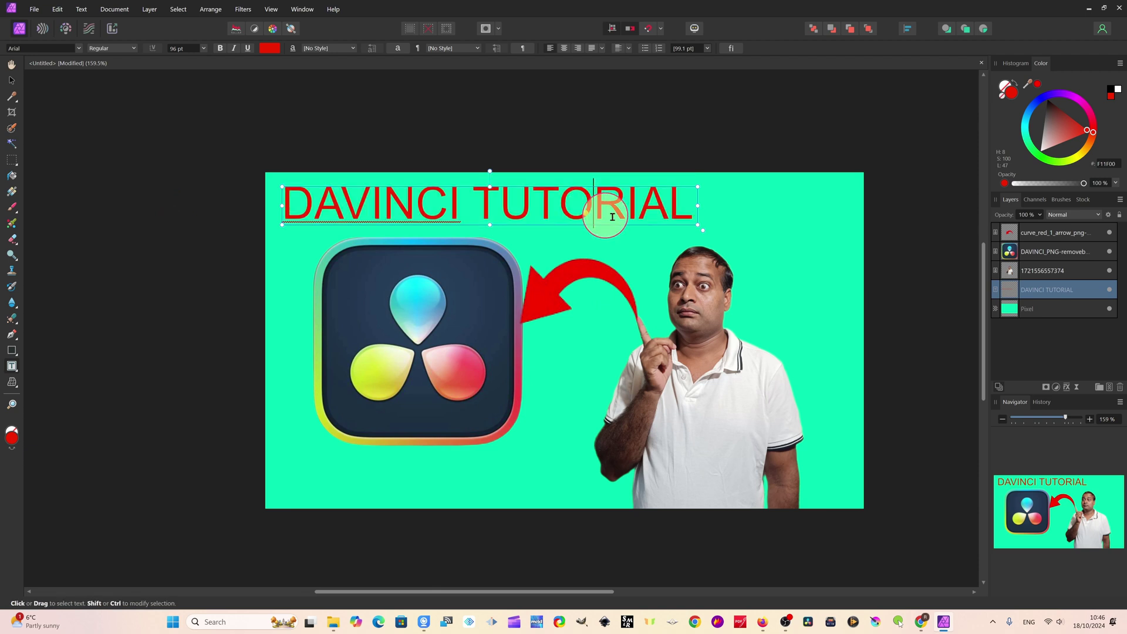
# Set the "DAVINCI TUTORIAL" title in Arial Bold and widen its frame so that it fits on one line.
pyautogui.moveTo(290, 200); pyautogui.dragTo(684, 206)
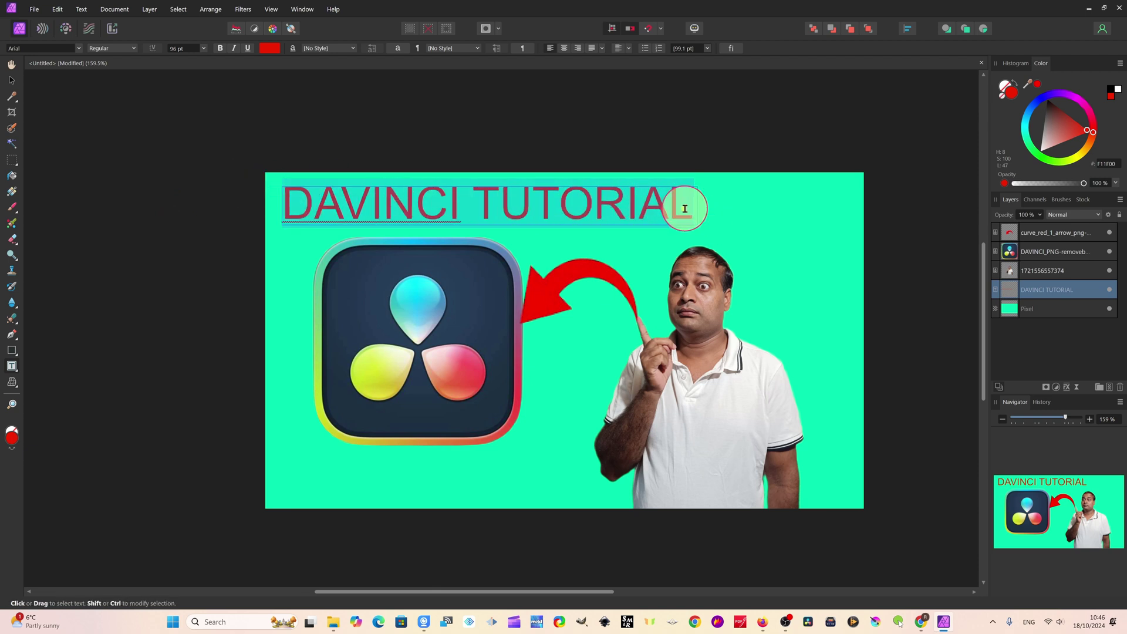
pyautogui.click(220, 49)
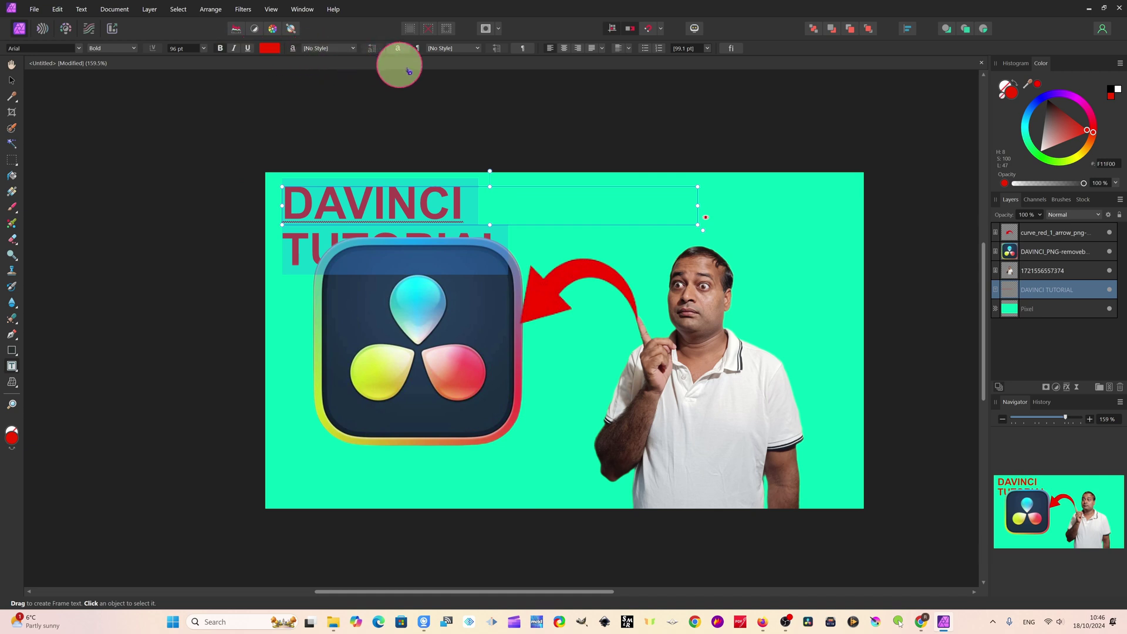
pyautogui.click(351, 49)
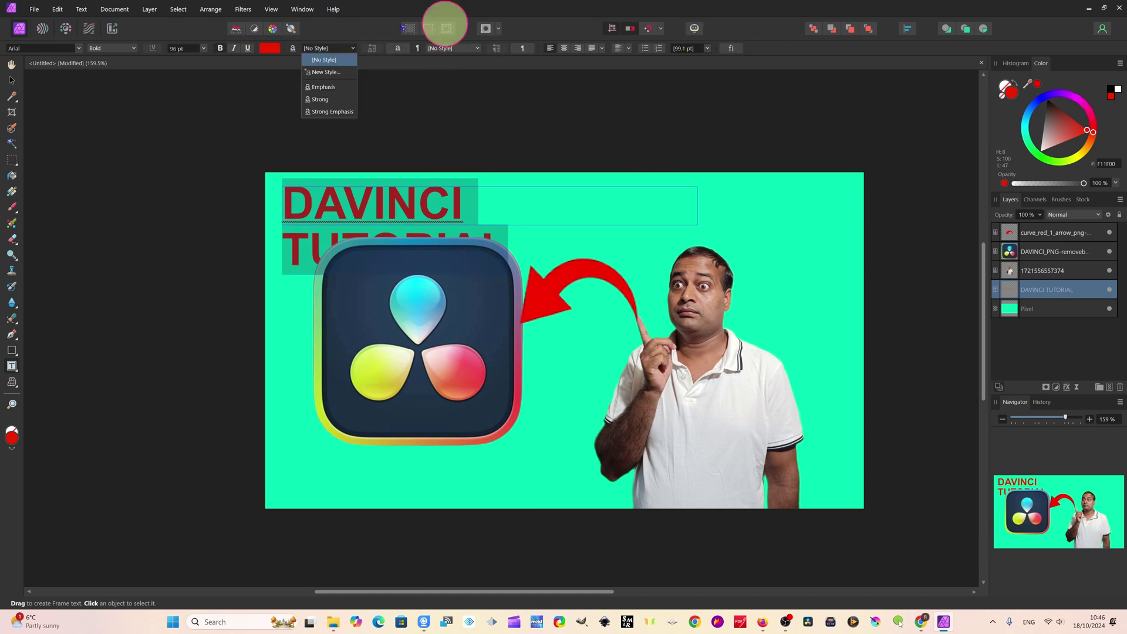
pyautogui.click(133, 49)
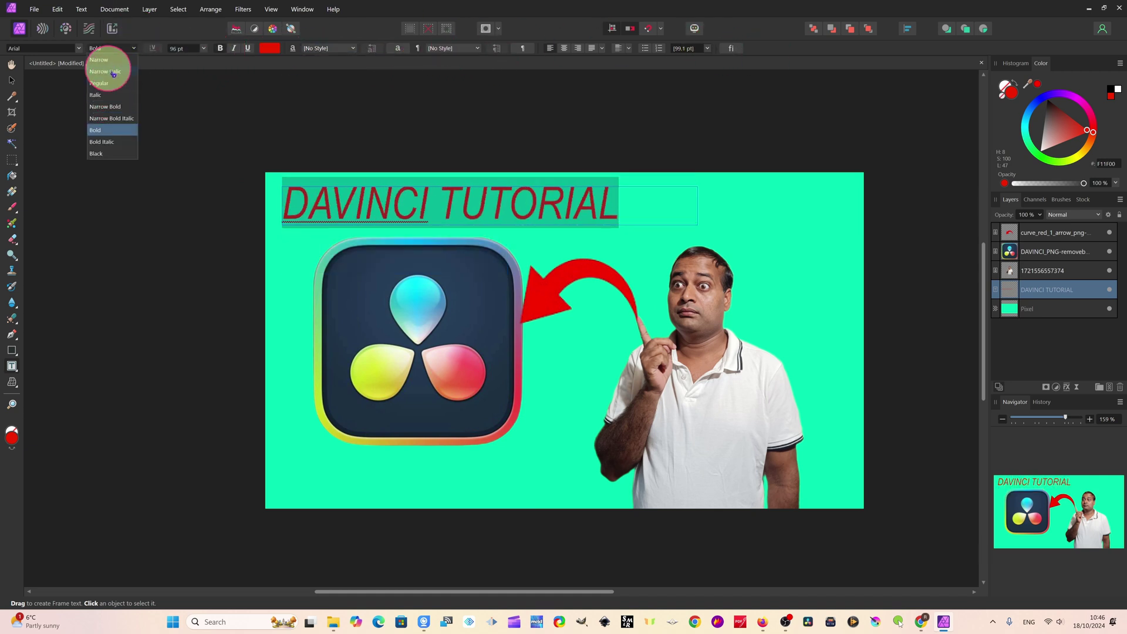
pyautogui.click(106, 132)
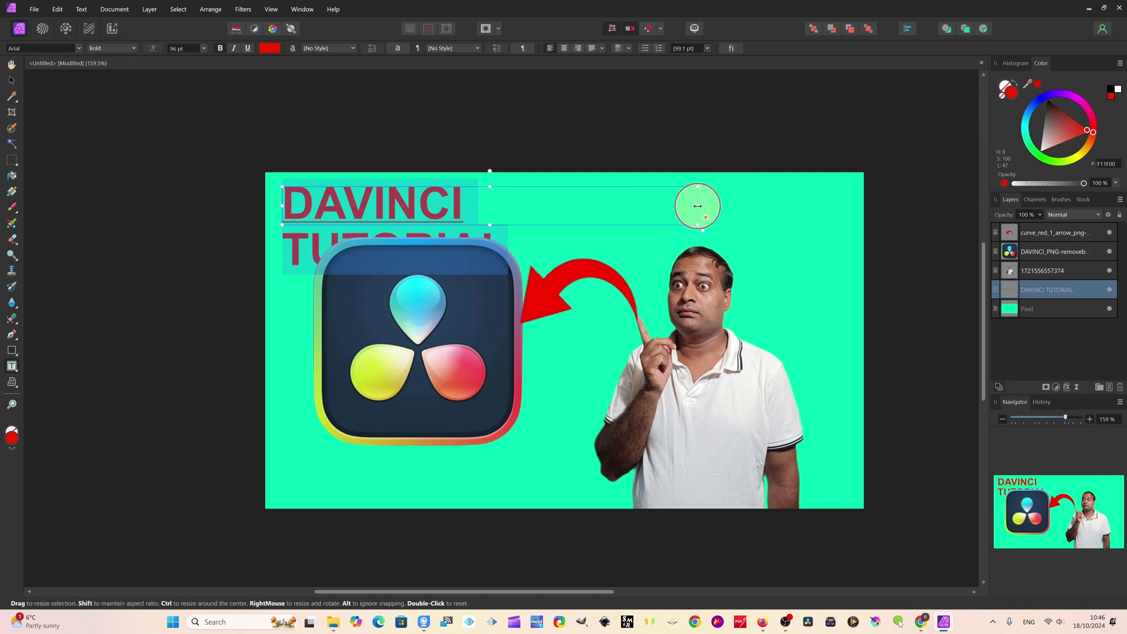
pyautogui.moveTo(697, 206); pyautogui.dragTo(749, 211)
pyautogui.click(386, 202)
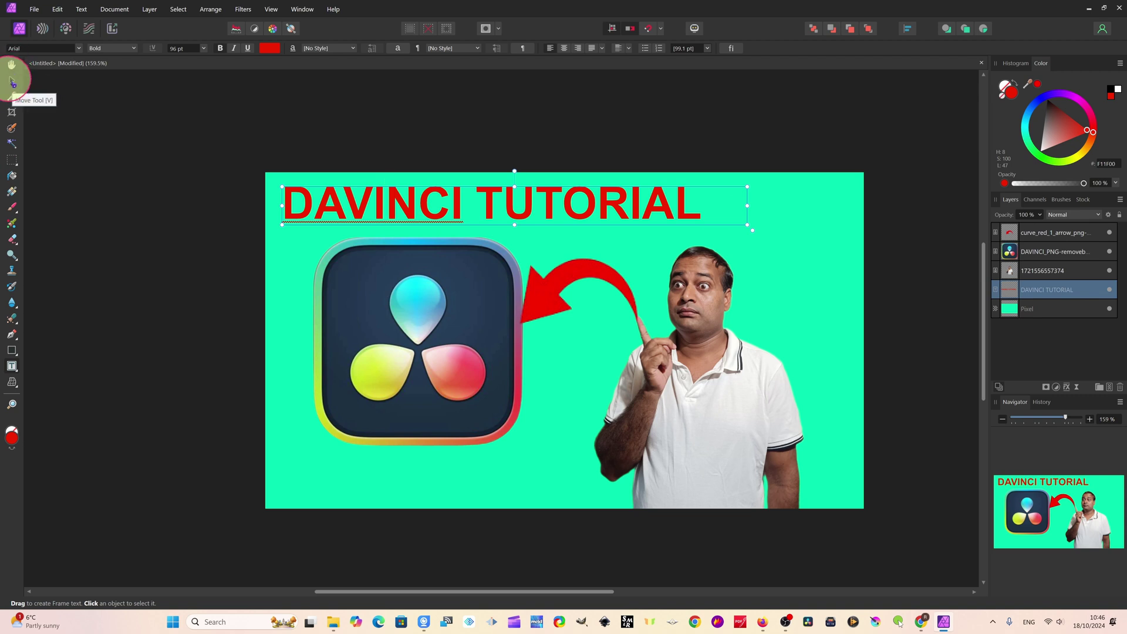
# Move the title slightly to the right with the Move Tool and select the man's image layer.
pyautogui.click(12, 82)
pyautogui.moveTo(473, 211); pyautogui.dragTo(510, 210)
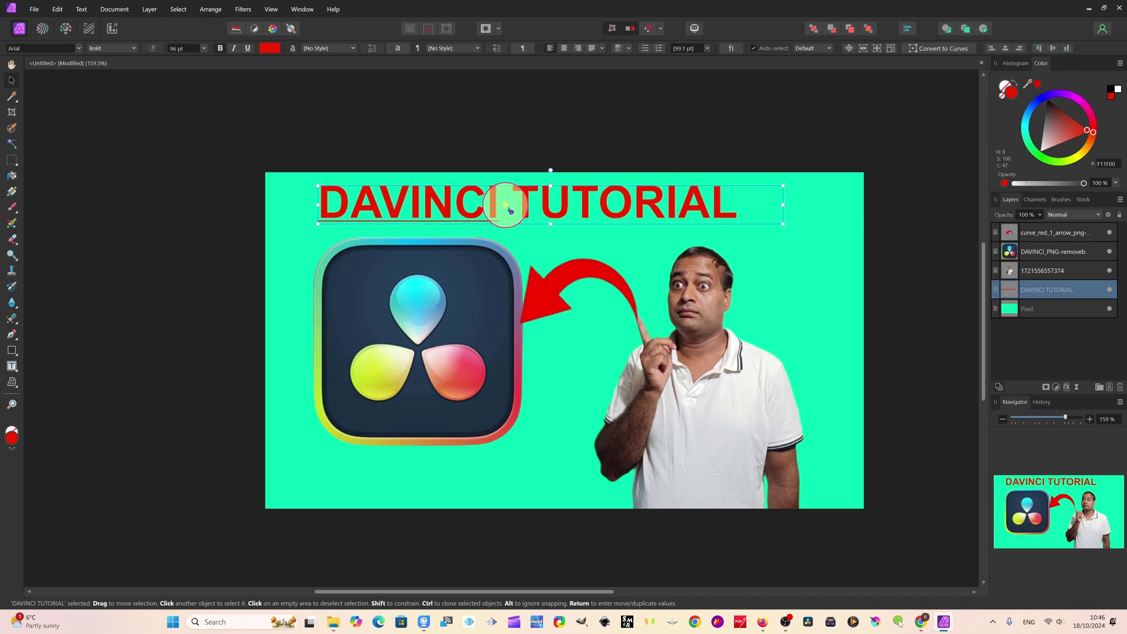
pyautogui.click(1048, 271)
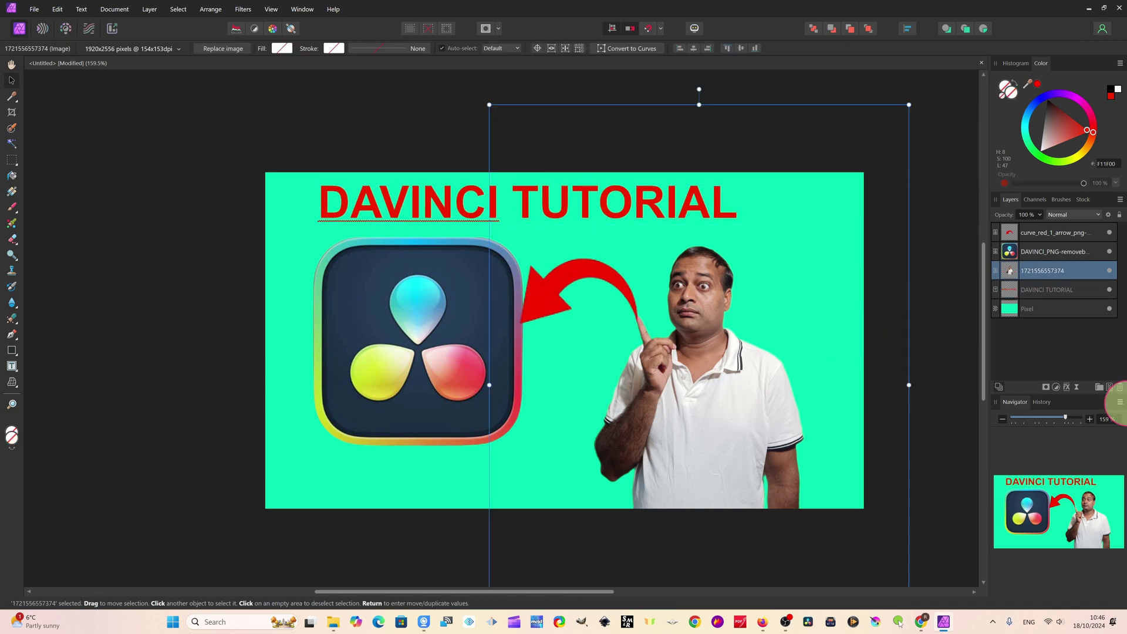
# Select the Pixel layer and add the frame text "Plz subscribe" at 30 pt below the logo.
pyautogui.click(1068, 311)
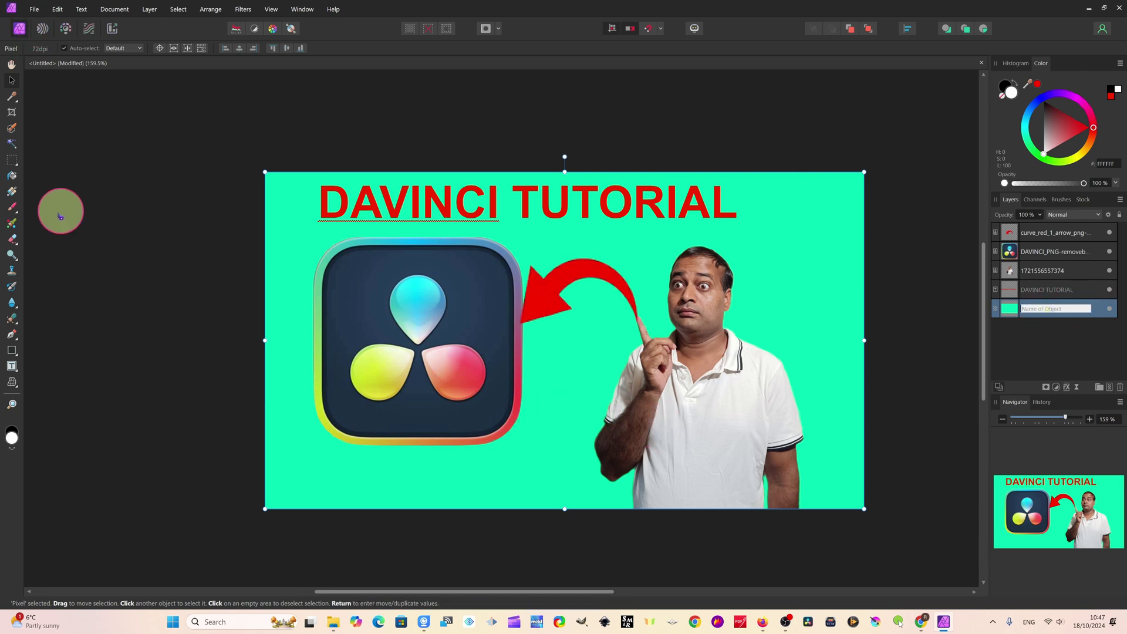
pyautogui.click(12, 367)
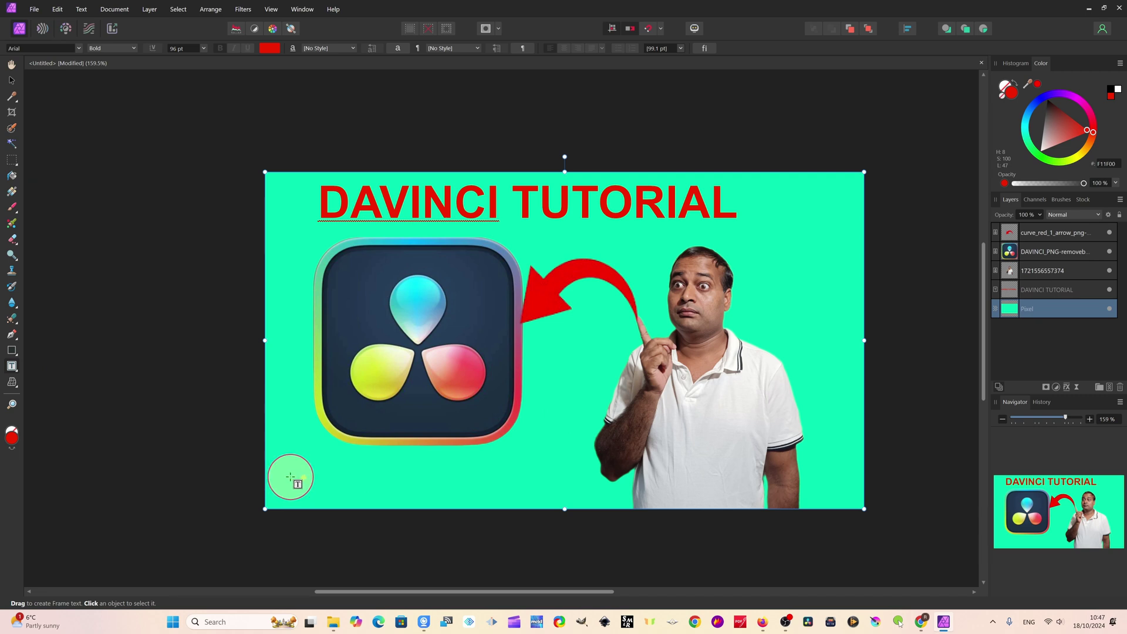
pyautogui.click(310, 482)
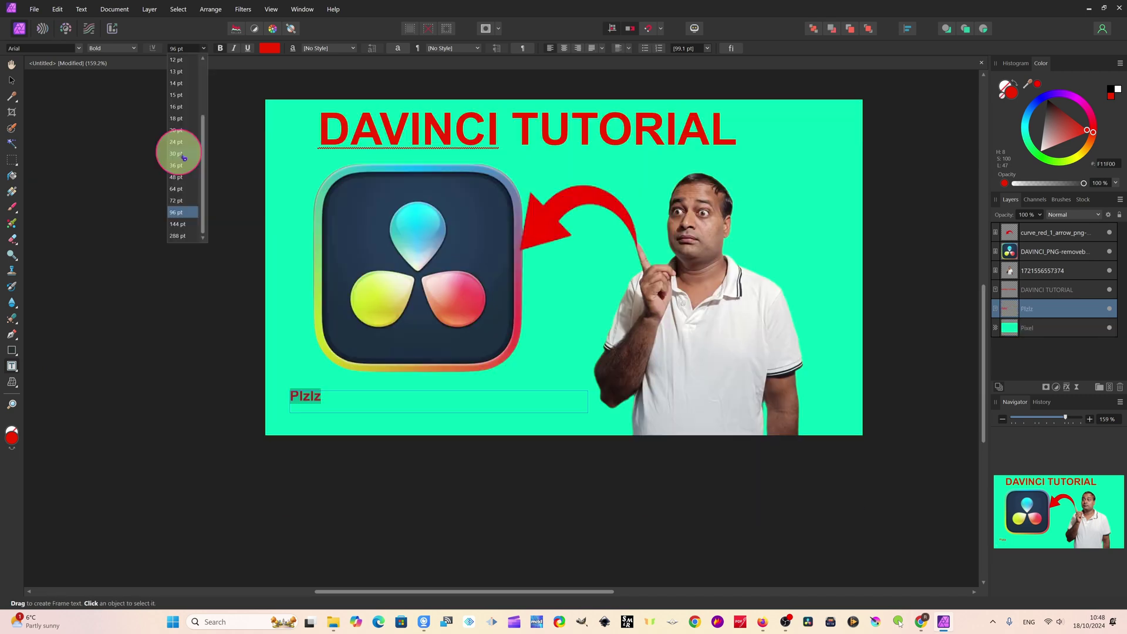
pyautogui.click(182, 188)
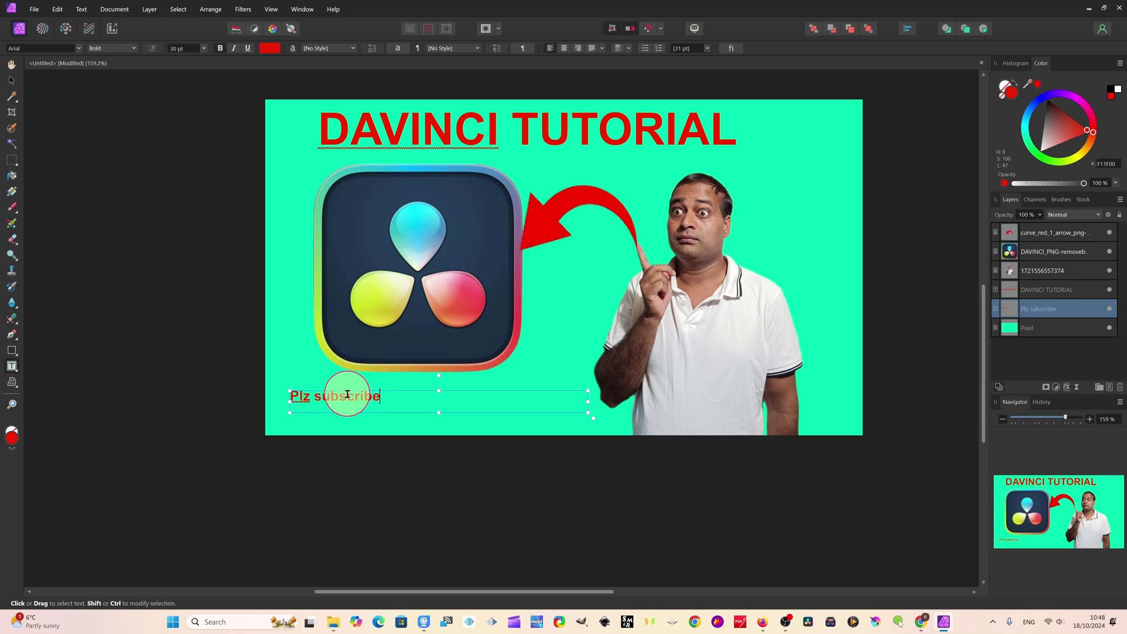
# Recolour the whole "Plz subscribe" text to bright magenta, RGB 255, 34, 205.
pyautogui.moveTo(393, 396); pyautogui.dragTo(292, 396)
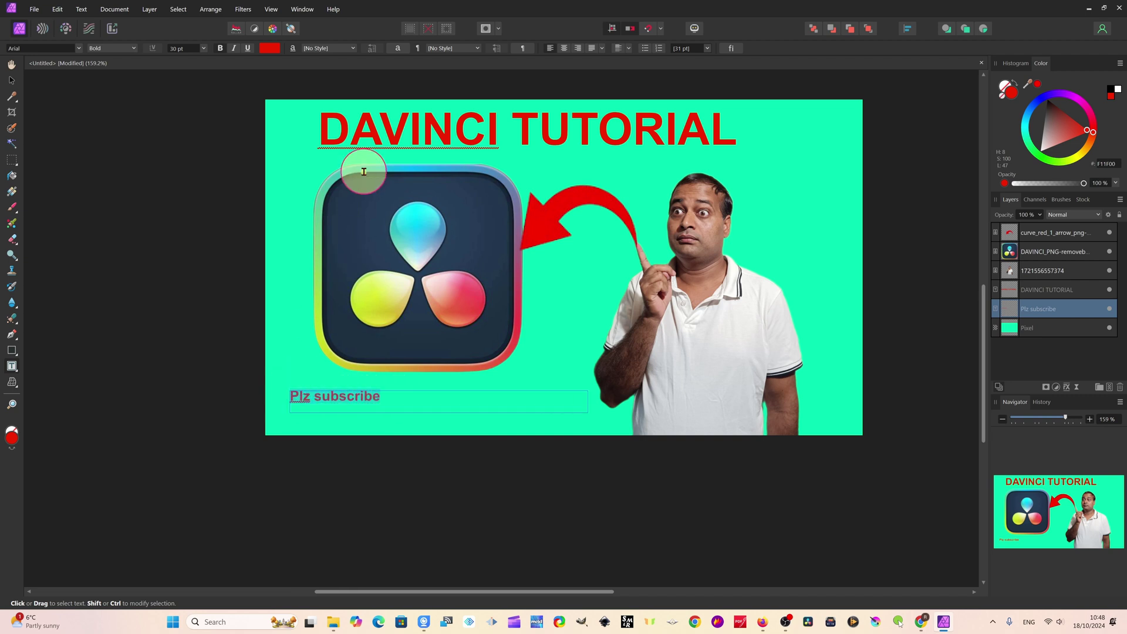
pyautogui.scroll(3, 260, 191)
pyautogui.scroll(-3, 260, 192)
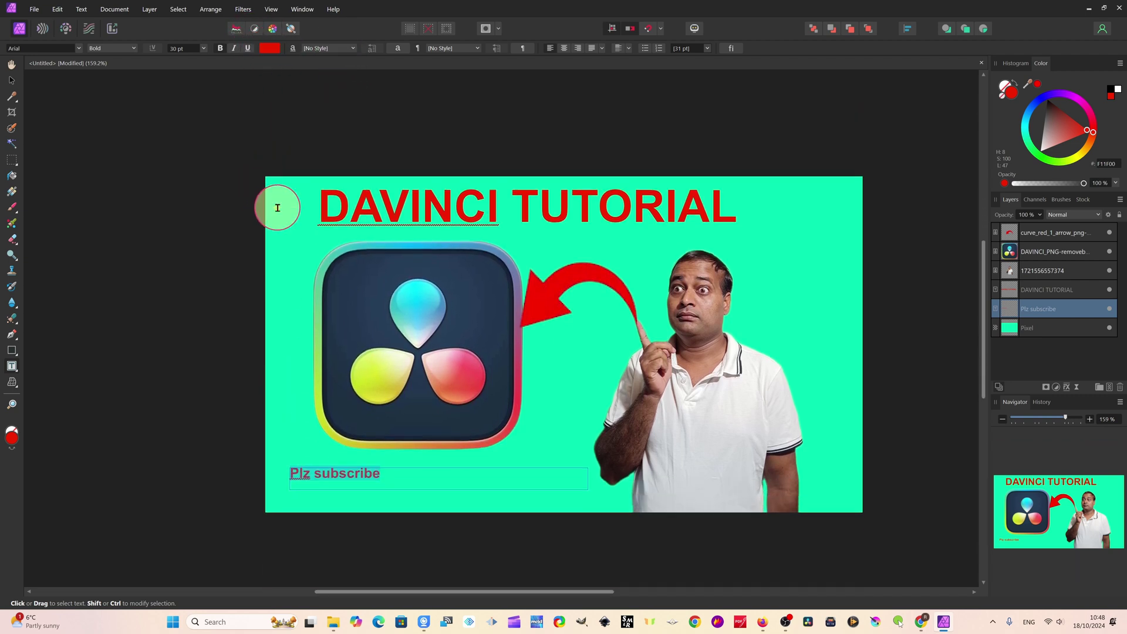
pyautogui.click(395, 413)
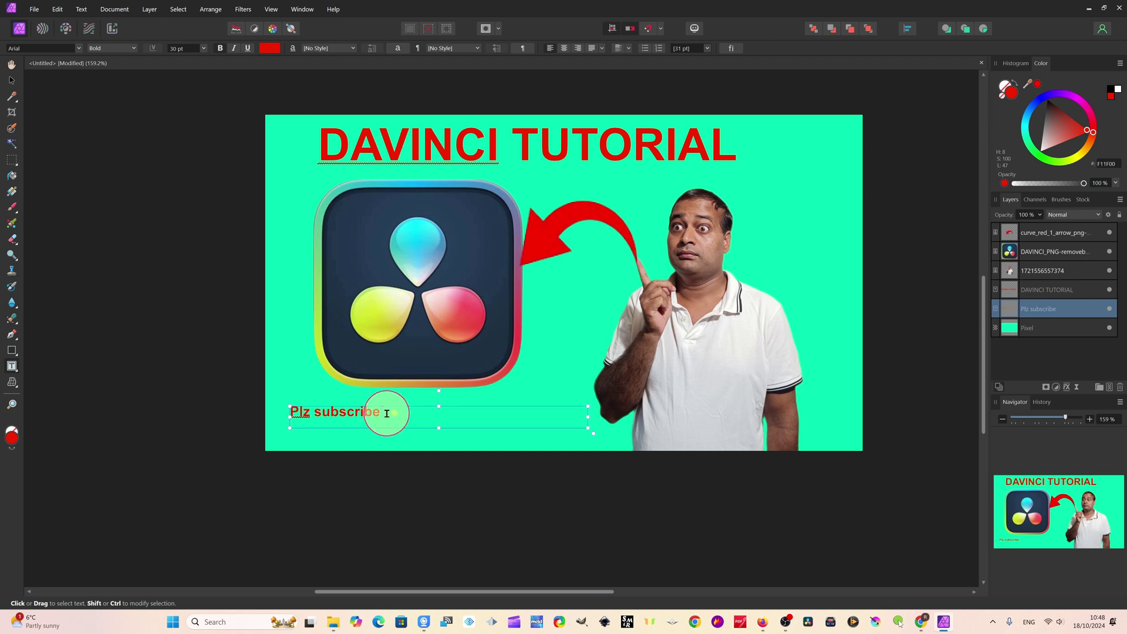
pyautogui.moveTo(387, 414); pyautogui.dragTo(290, 415)
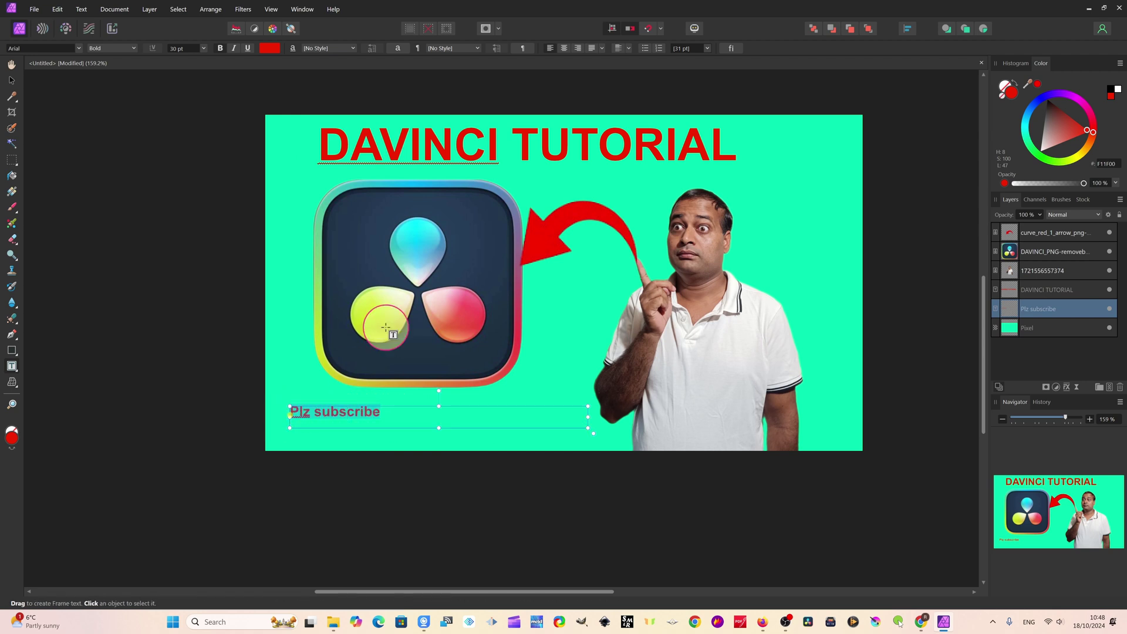
pyautogui.click(272, 49)
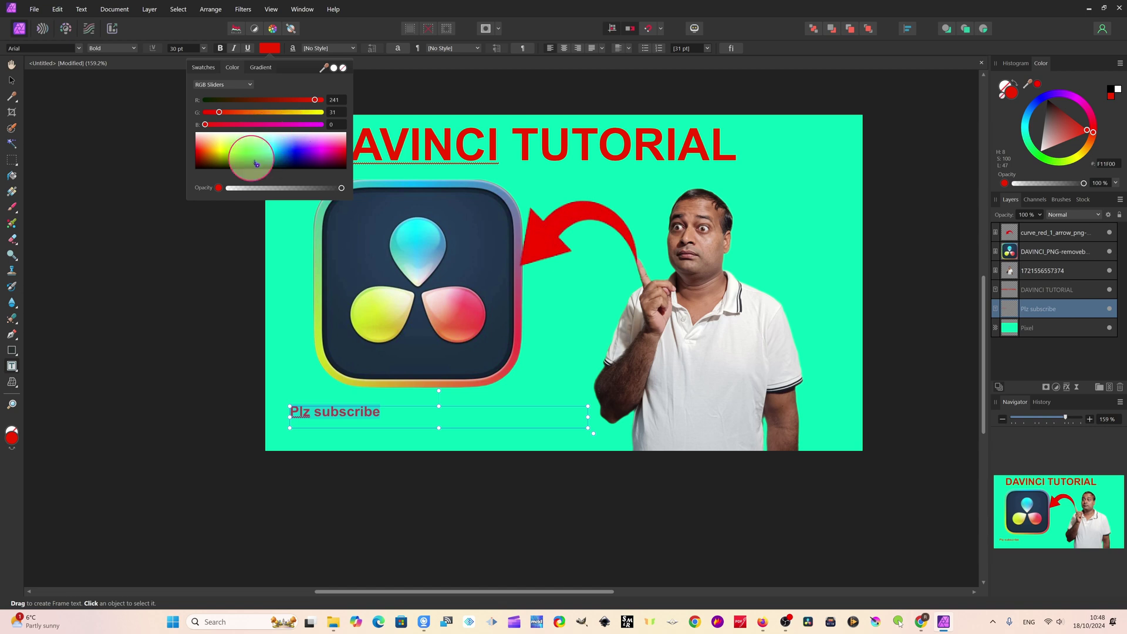
pyautogui.moveTo(269, 153); pyautogui.dragTo(329, 157)
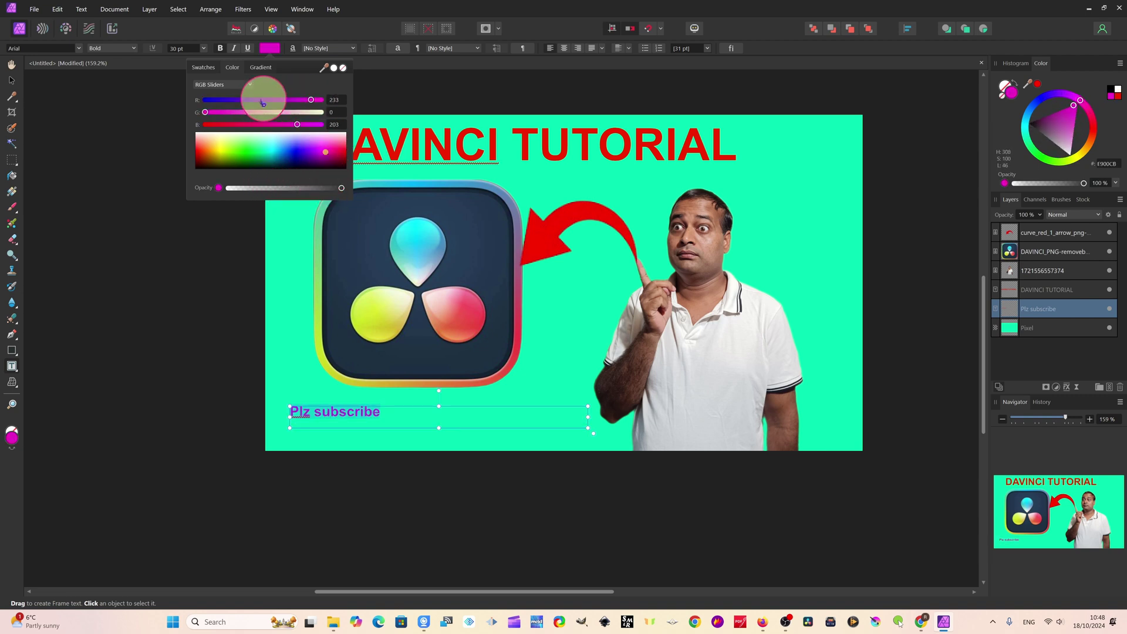
pyautogui.moveTo(311, 101); pyautogui.dragTo(288, 100)
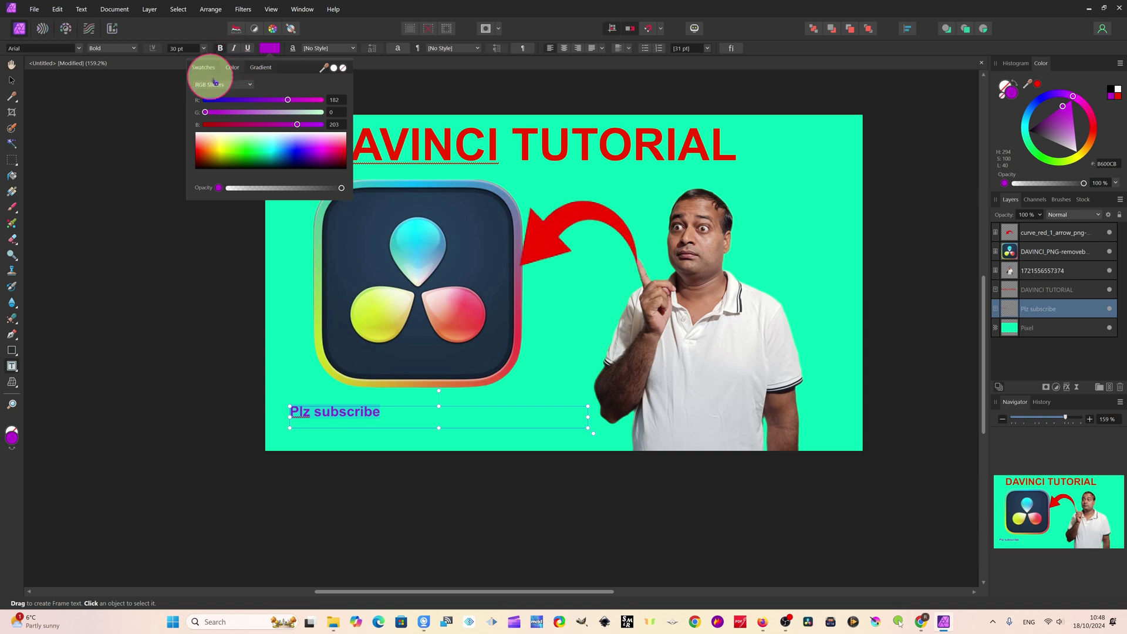
pyautogui.click(334, 69)
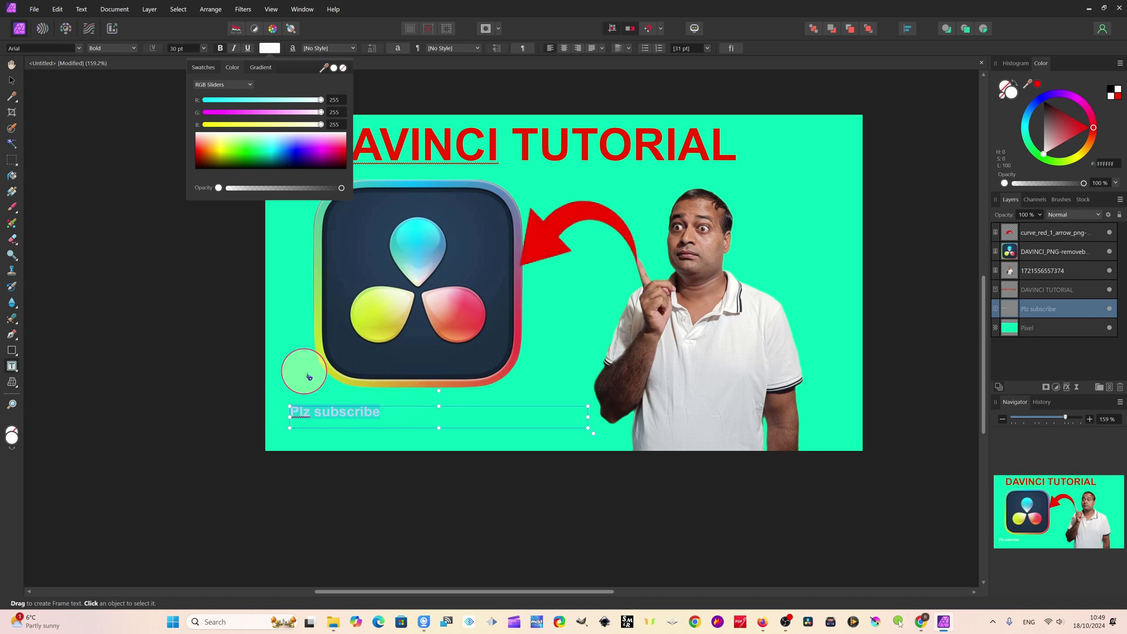
pyautogui.moveTo(280, 148); pyautogui.dragTo(347, 188)
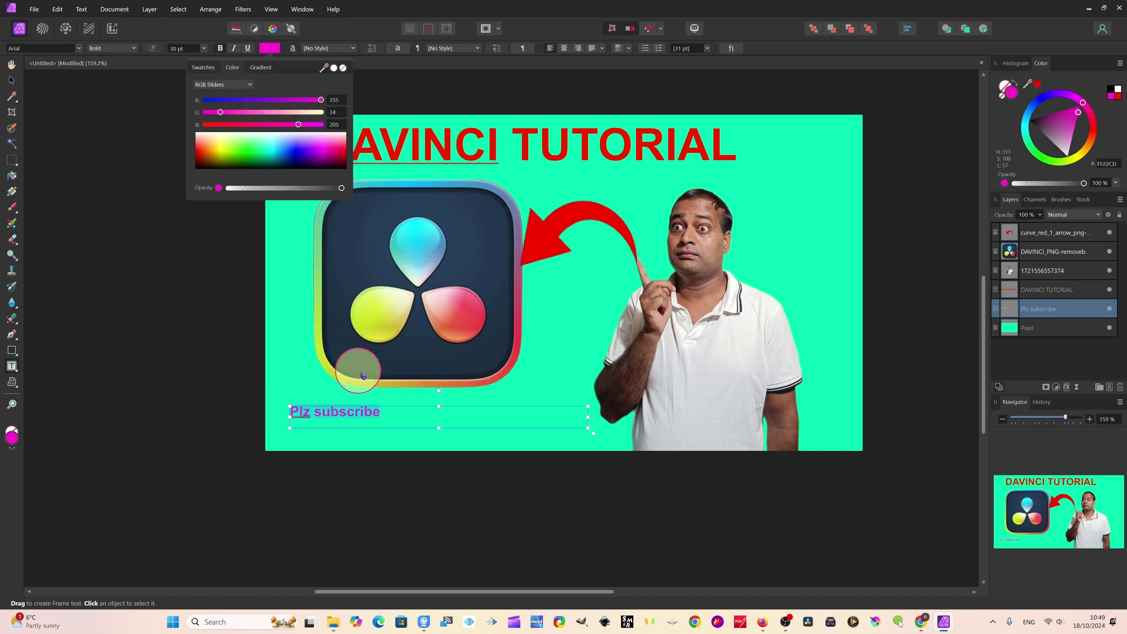
pyautogui.click(340, 407)
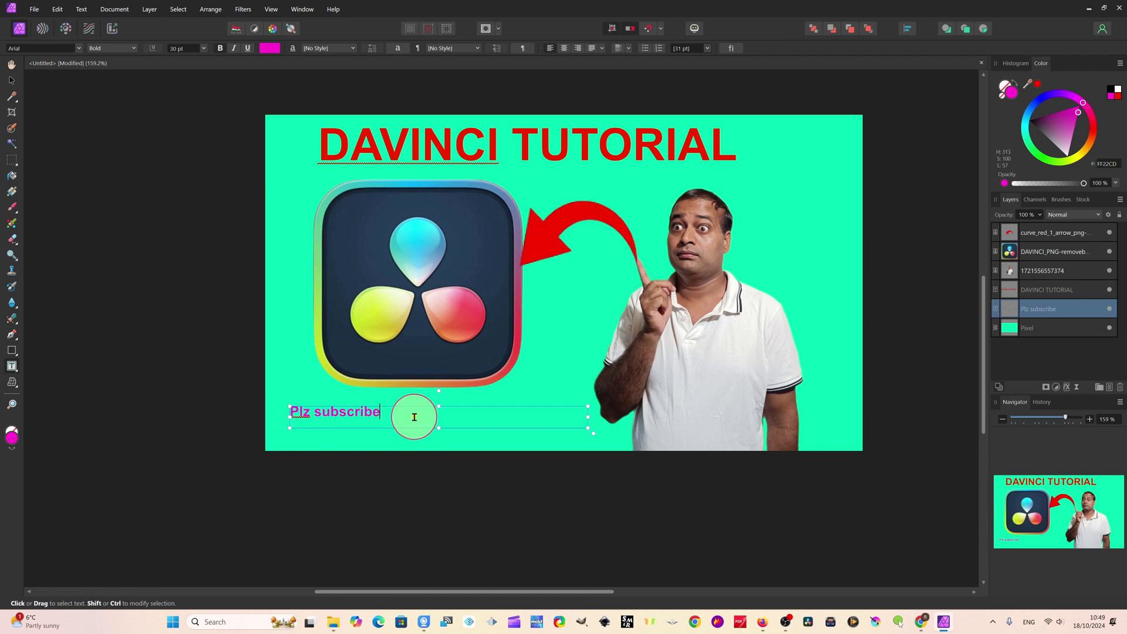
# Increase the font size of the whole "Plz subscribe" text to 64 pt.
pyautogui.moveTo(373, 415); pyautogui.dragTo(290, 415)
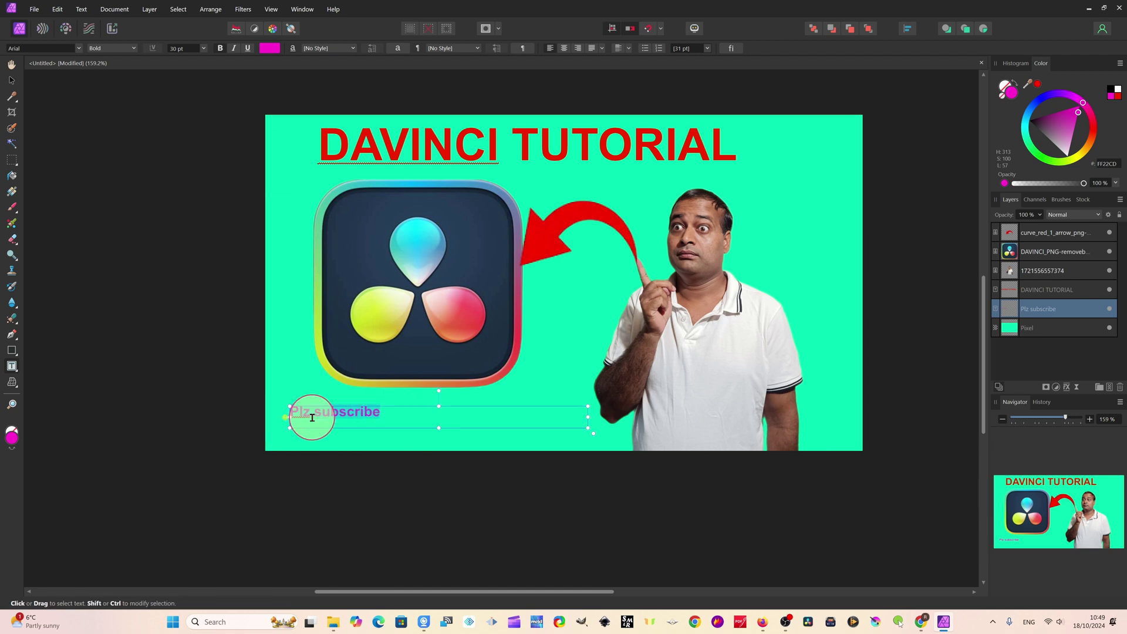
pyautogui.click(204, 49)
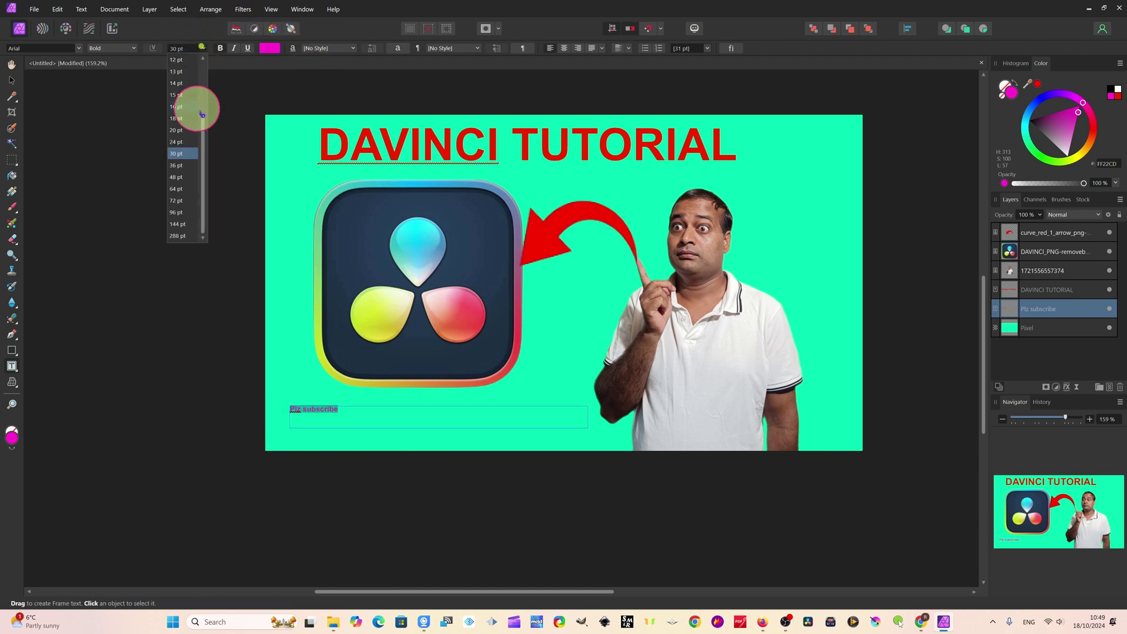
pyautogui.click(180, 190)
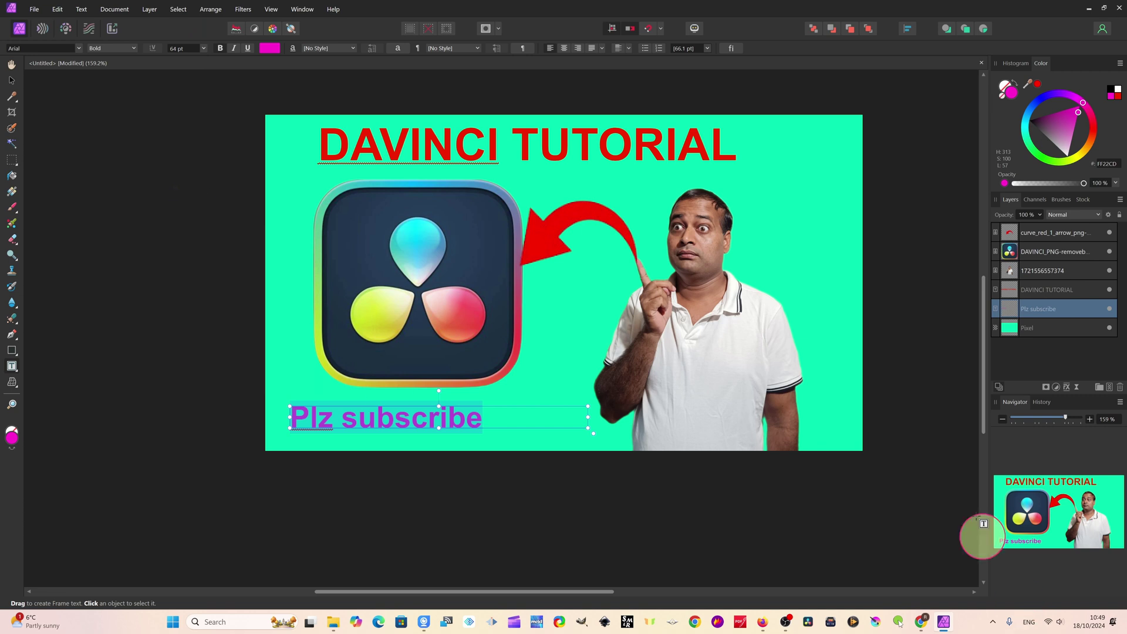
pyautogui.doubleClick(1069, 316)
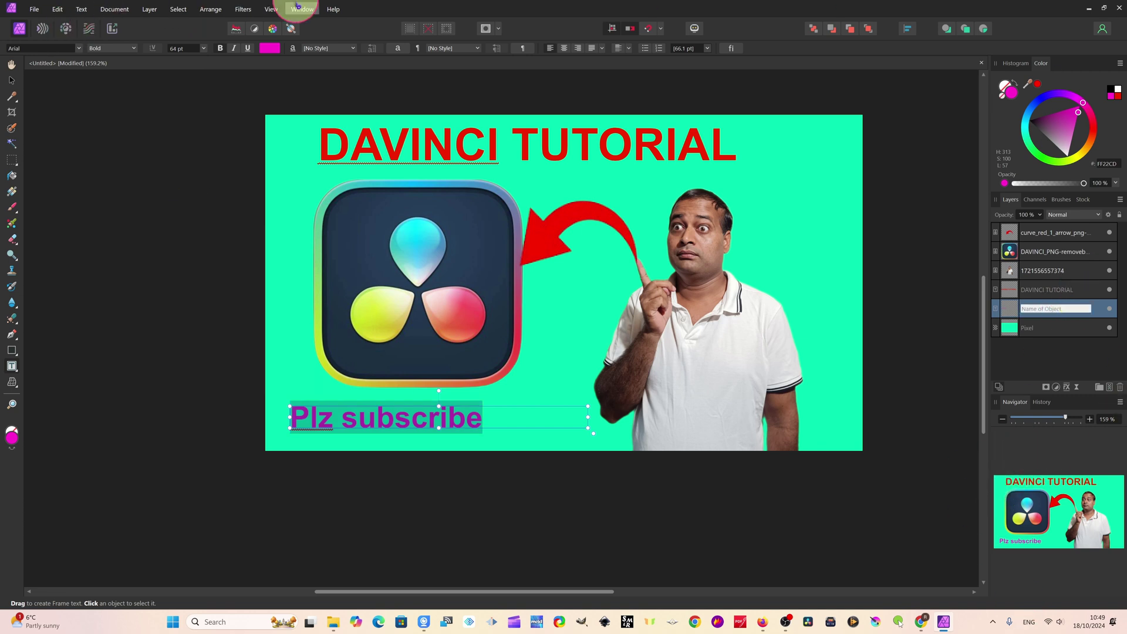
pyautogui.click(211, 10)
pyautogui.moveTo(178, 9)
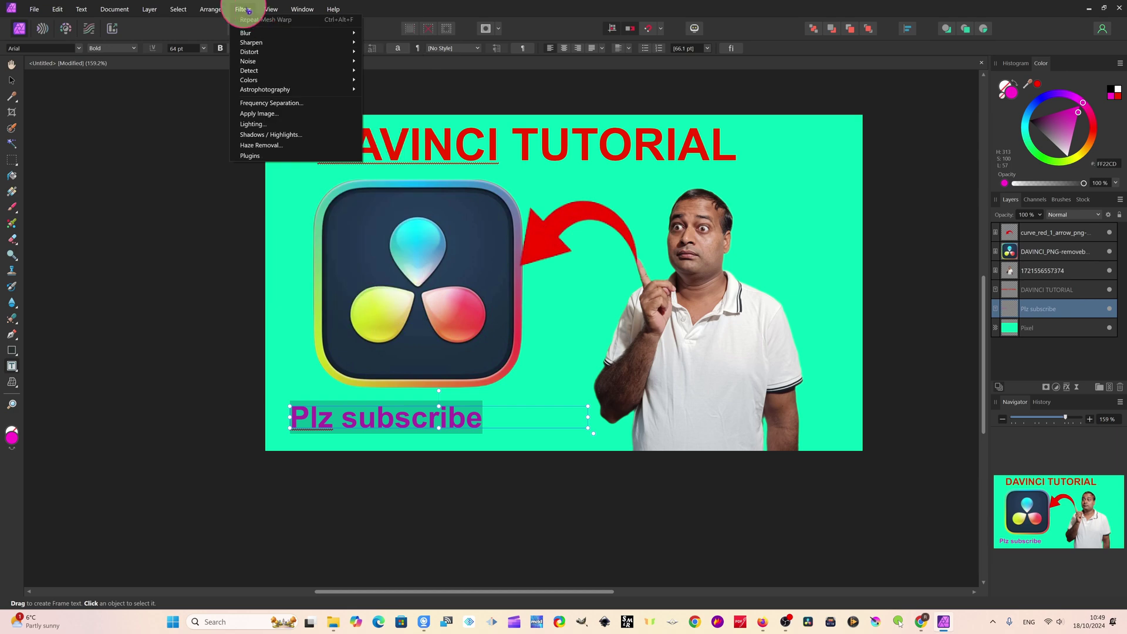
pyautogui.click(273, 12)
pyautogui.click(210, 9)
pyautogui.moveTo(221, 12)
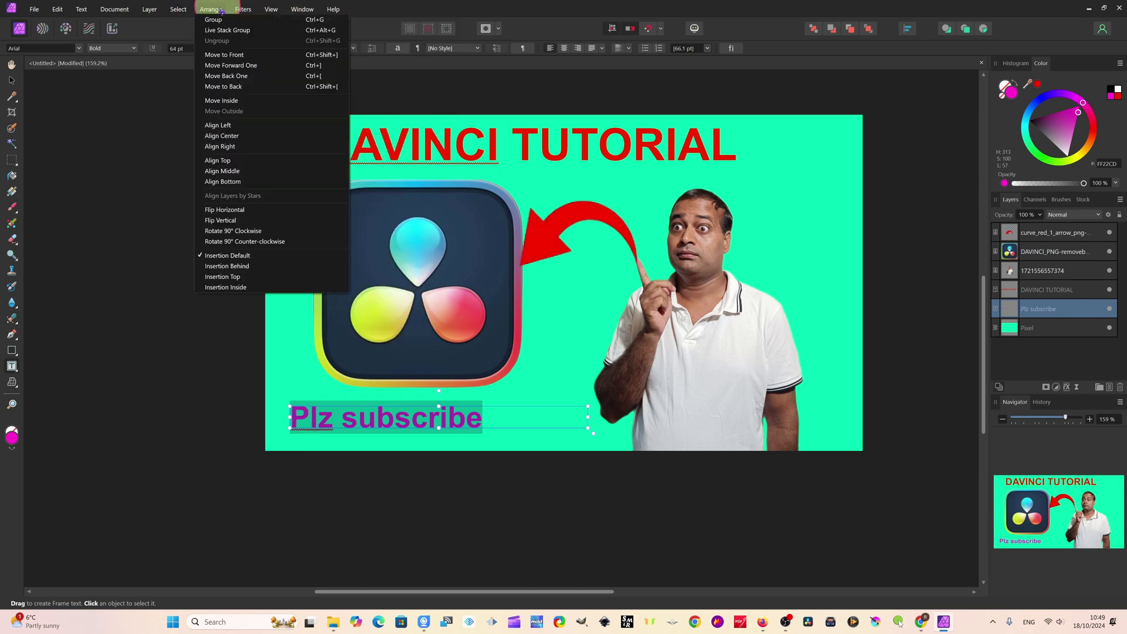
pyautogui.moveTo(265, 17)
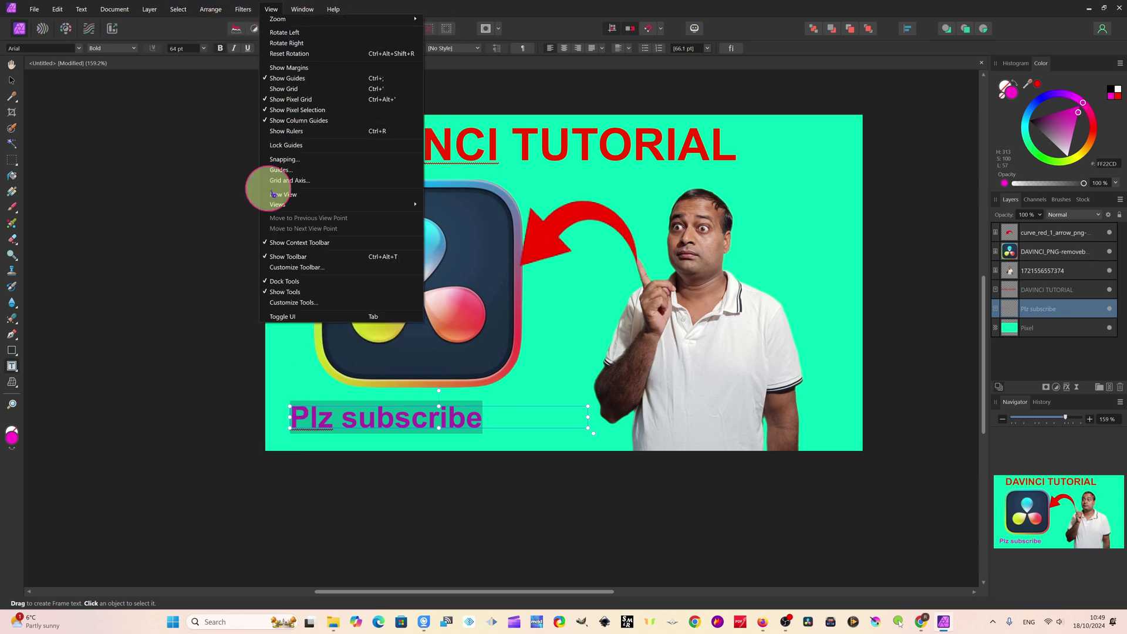
pyautogui.moveTo(57, 10)
pyautogui.click(805, 259)
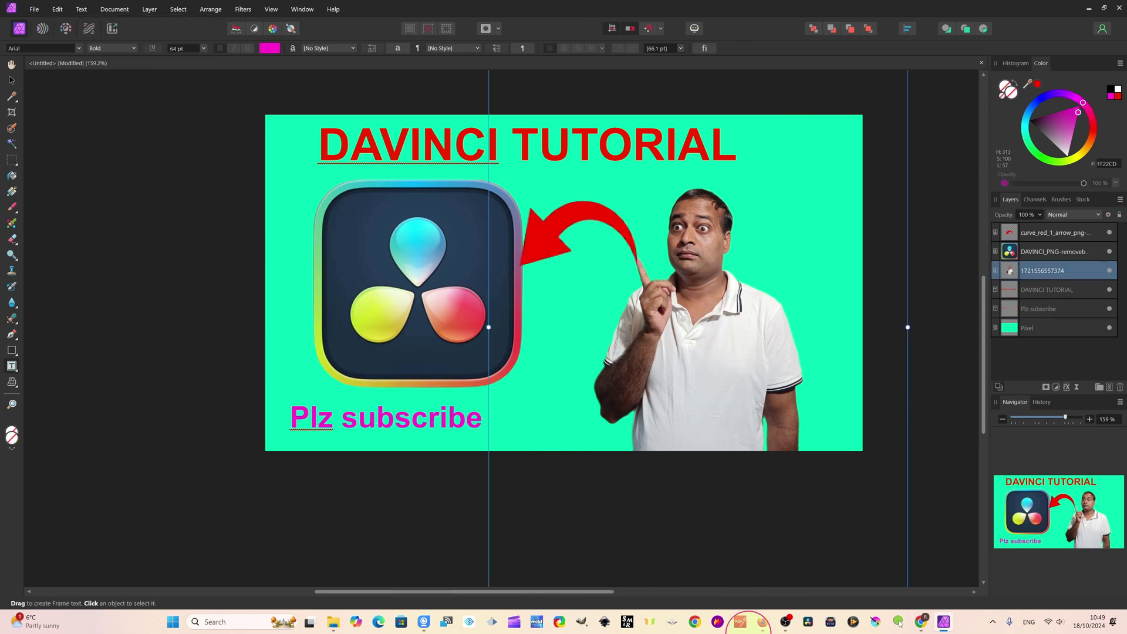
# Switch to GIMP and open the recent thumbnail image "speed edit.2.thumb.png".
pyautogui.click(582, 623)
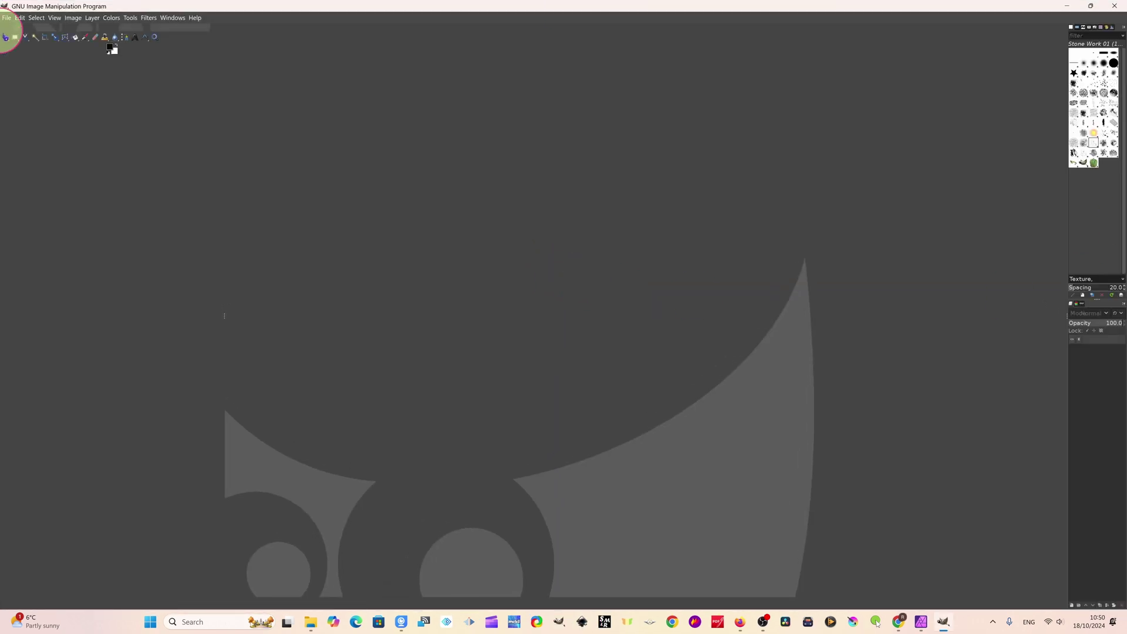
pyautogui.click(11, 21)
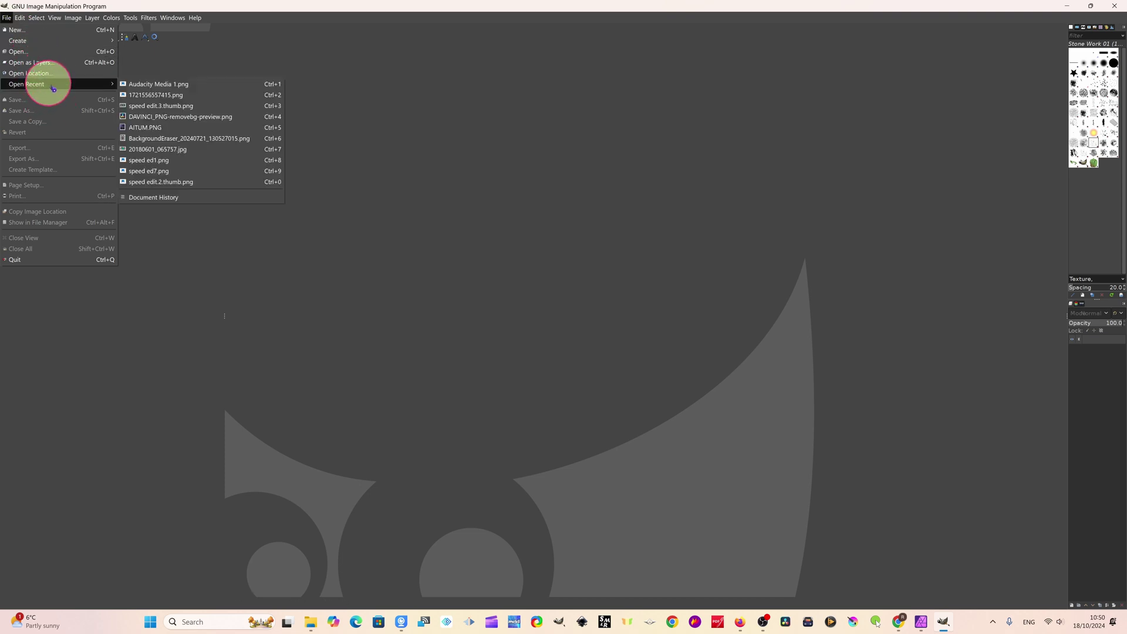
pyautogui.moveTo(36, 85)
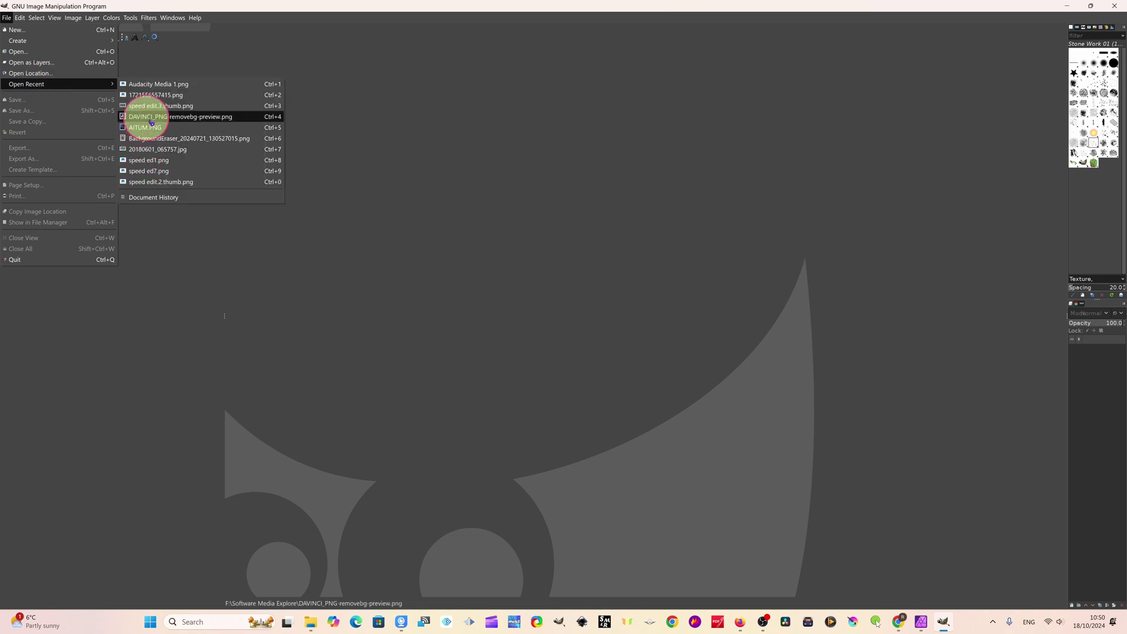
pyautogui.click(159, 181)
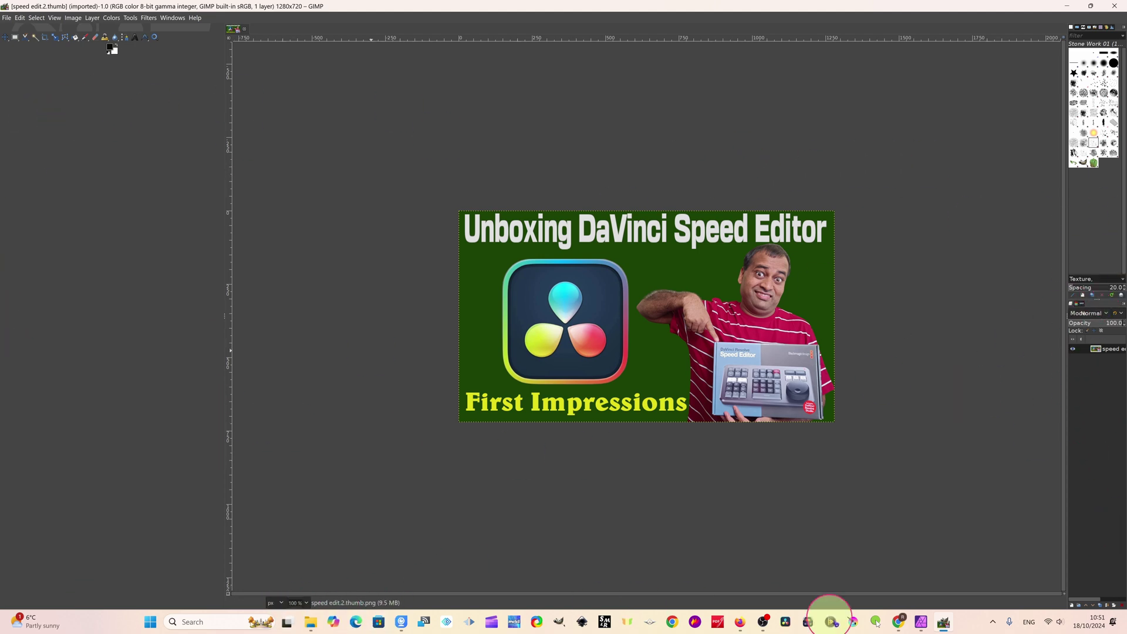
# Tile the GIMP and Affinity Photo windows side by side and bring the Affinity thumbnail to mid-height for comparison.
pyautogui.moveTo(916, 623)
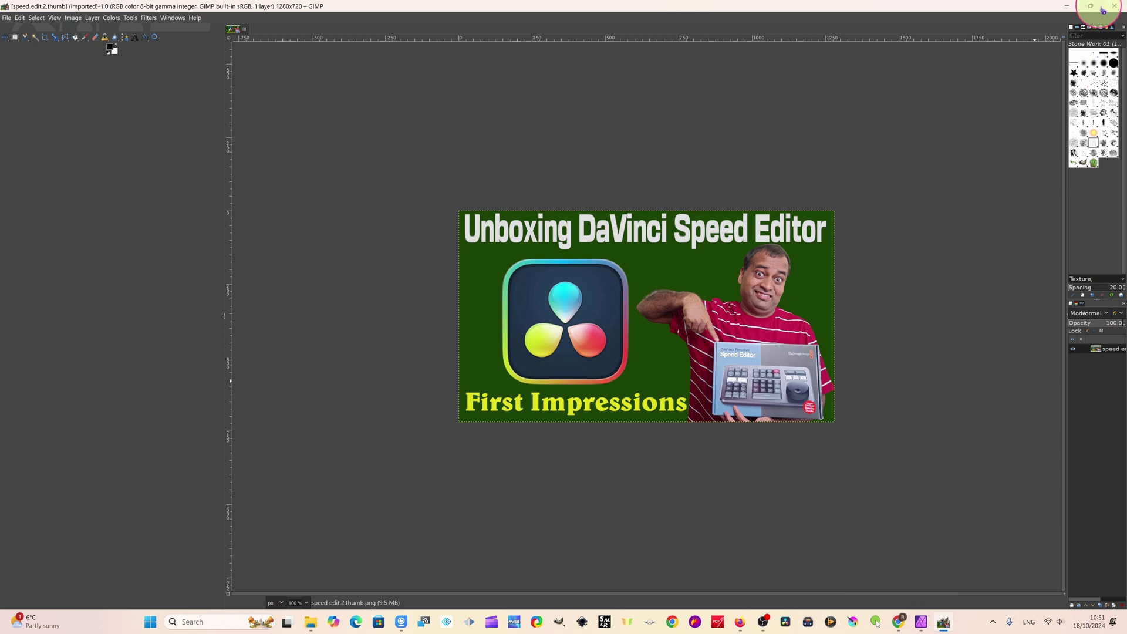
pyautogui.moveTo(1098, 7)
pyautogui.click(972, 39)
pyautogui.click(767, 585)
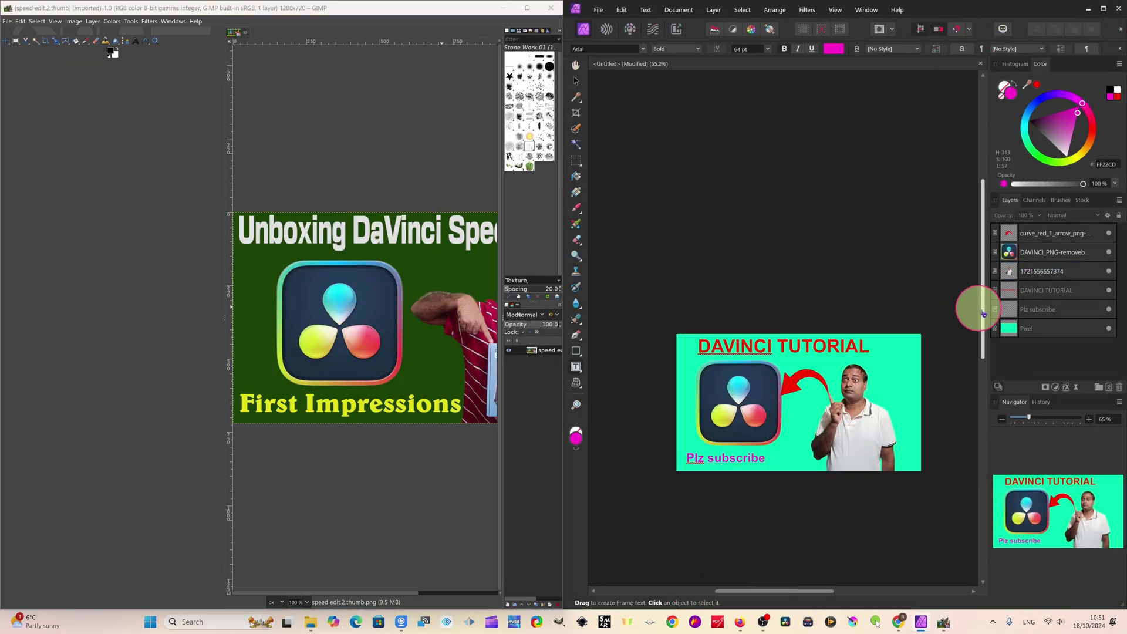
pyautogui.moveTo(986, 330); pyautogui.dragTo(986, 395)
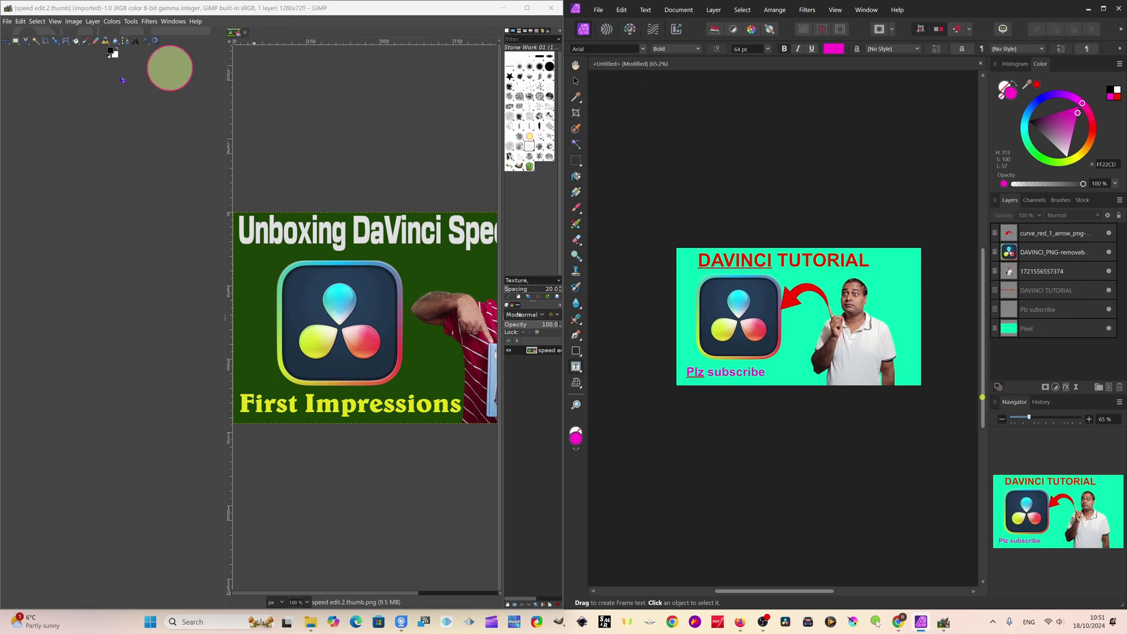
# Show the whole GIMP thumbnail at 50% zoom and narrow the GIMP window slightly beside Affinity Photo.
pyautogui.click(1088, 9)
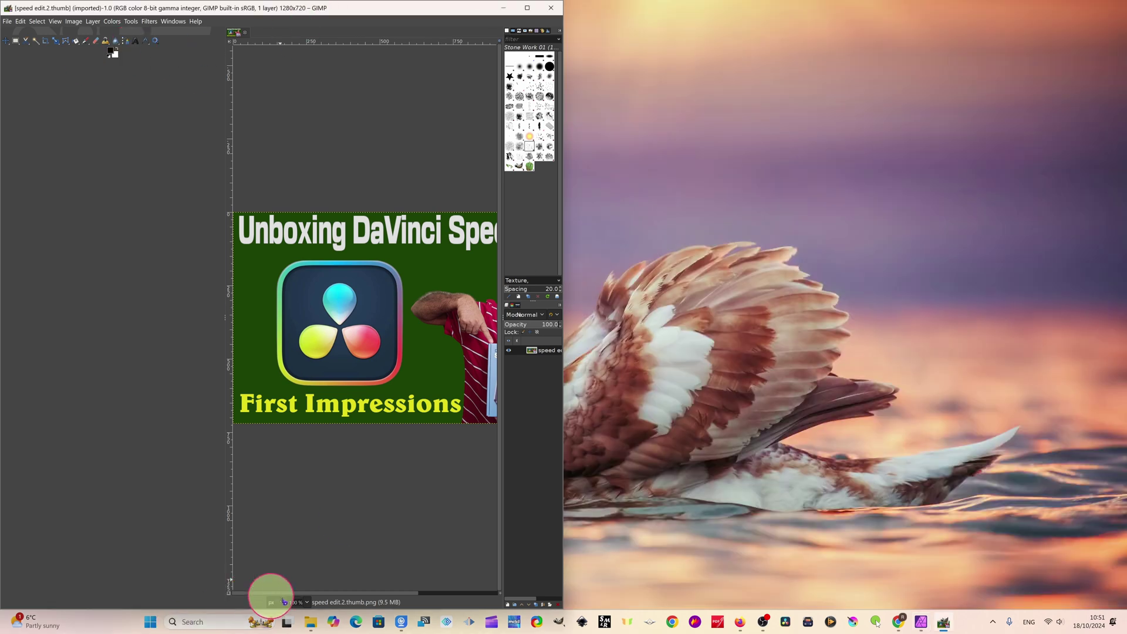
pyautogui.scroll(-2, 306, 548)
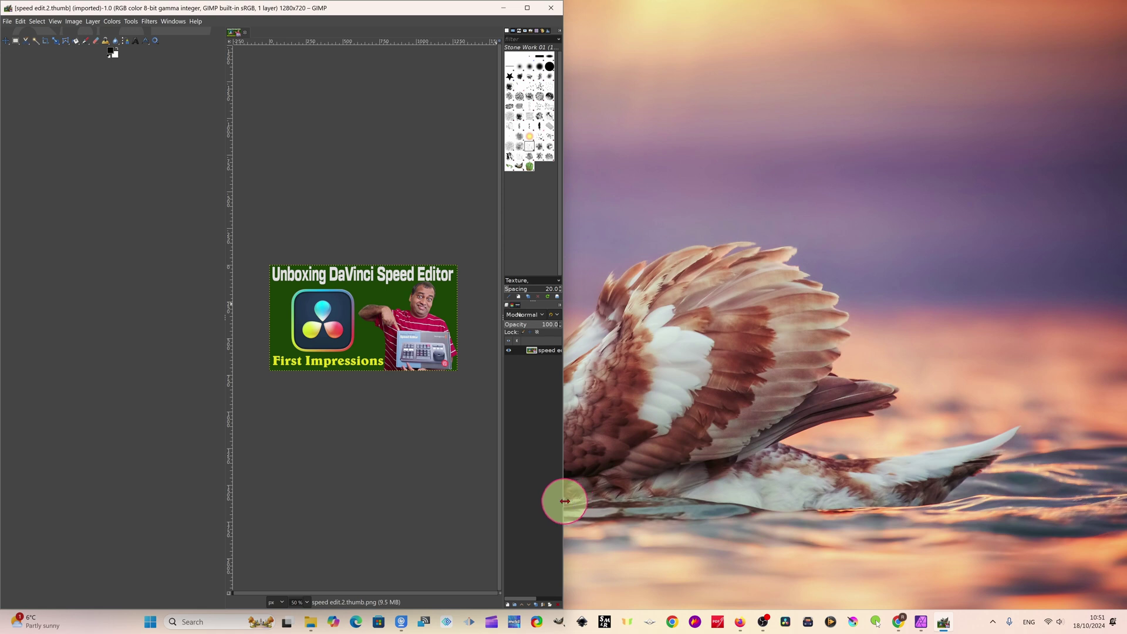
pyautogui.moveTo(565, 501); pyautogui.dragTo(517, 500)
pyautogui.click(921, 621)
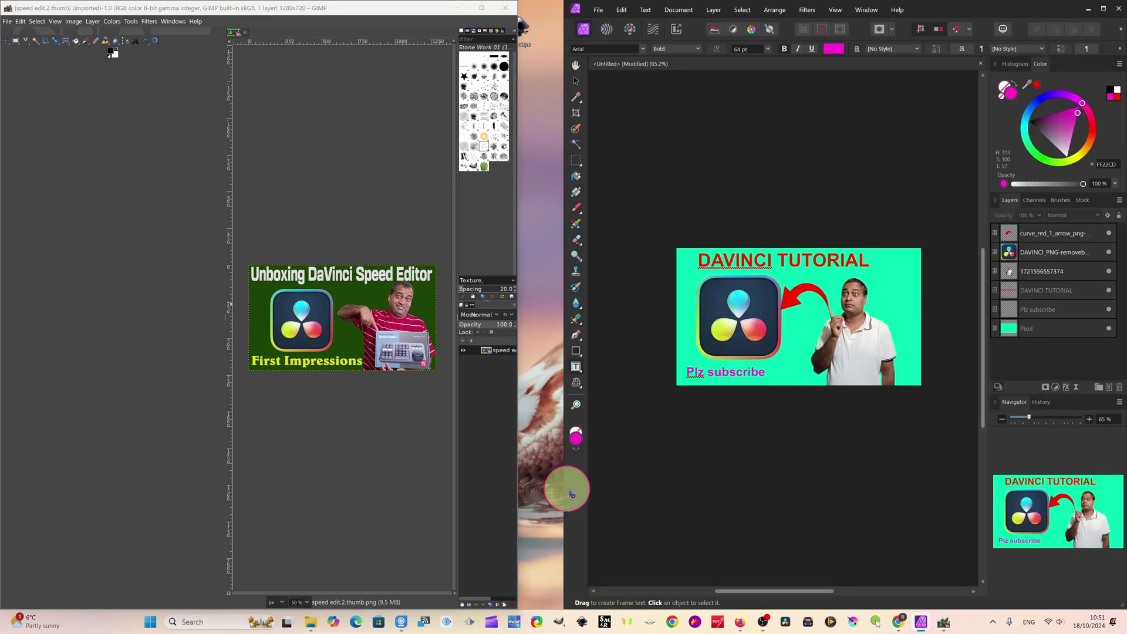
pyautogui.moveTo(518, 481); pyautogui.dragTo(541, 478)
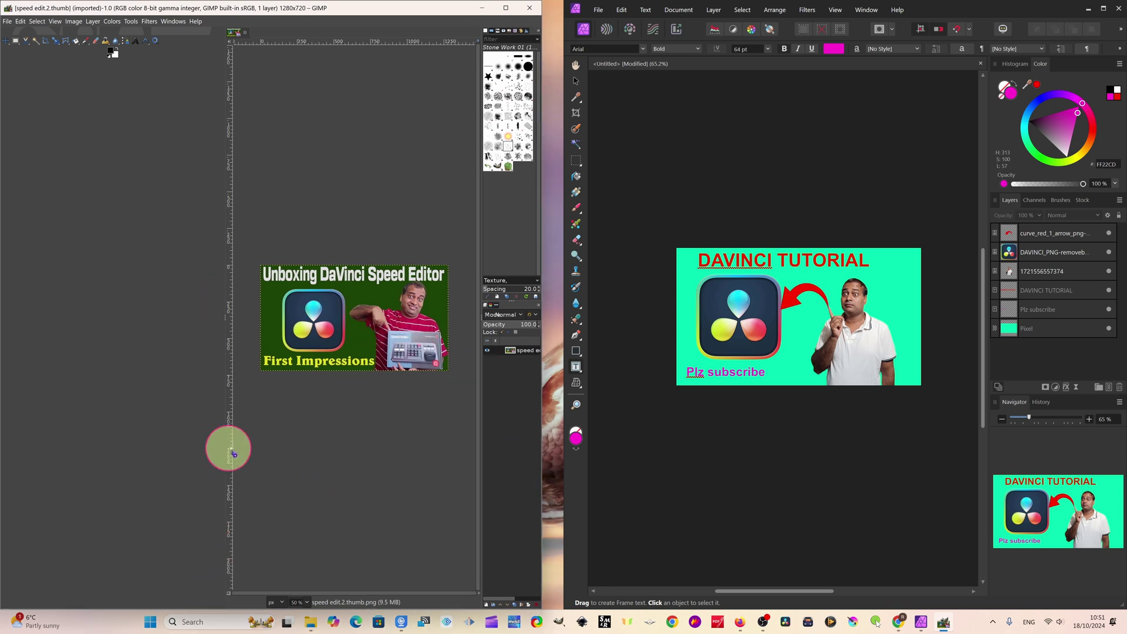
pyautogui.scroll(-1, 372, 314)
pyautogui.scroll(3, 370, 323)
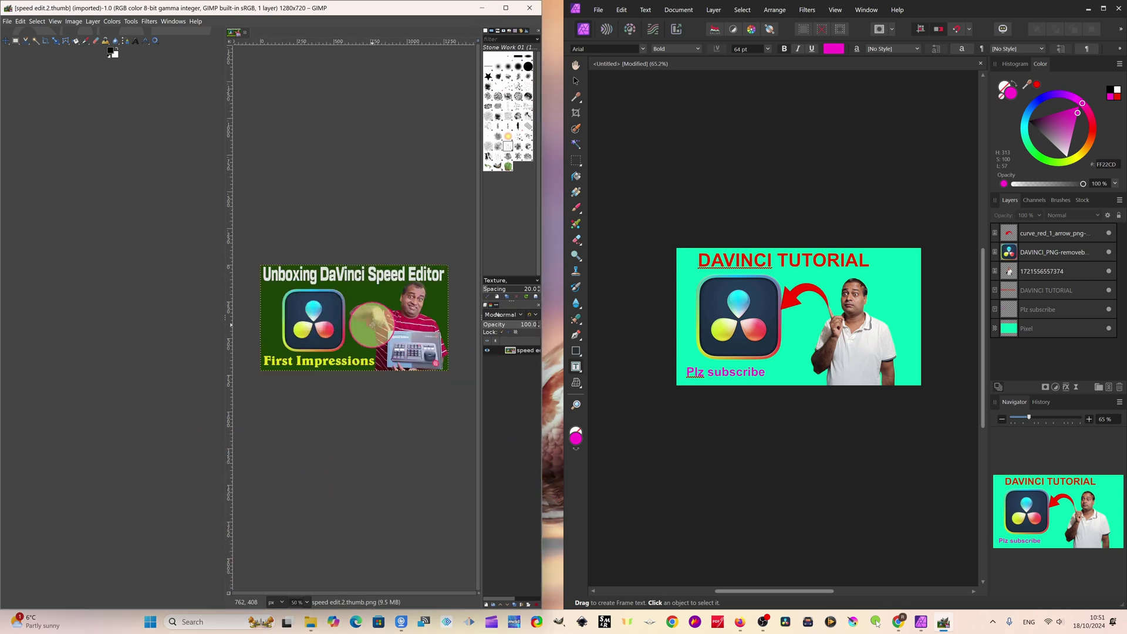
pyautogui.scroll(-2, 370, 329)
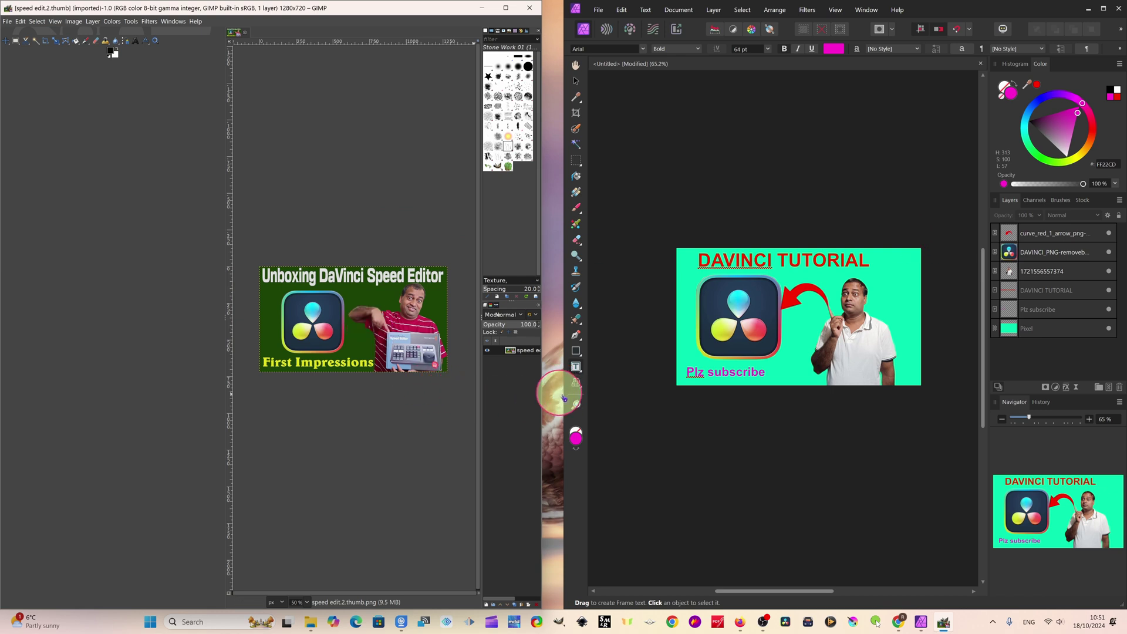
pyautogui.moveTo(564, 383); pyautogui.dragTo(550, 383)
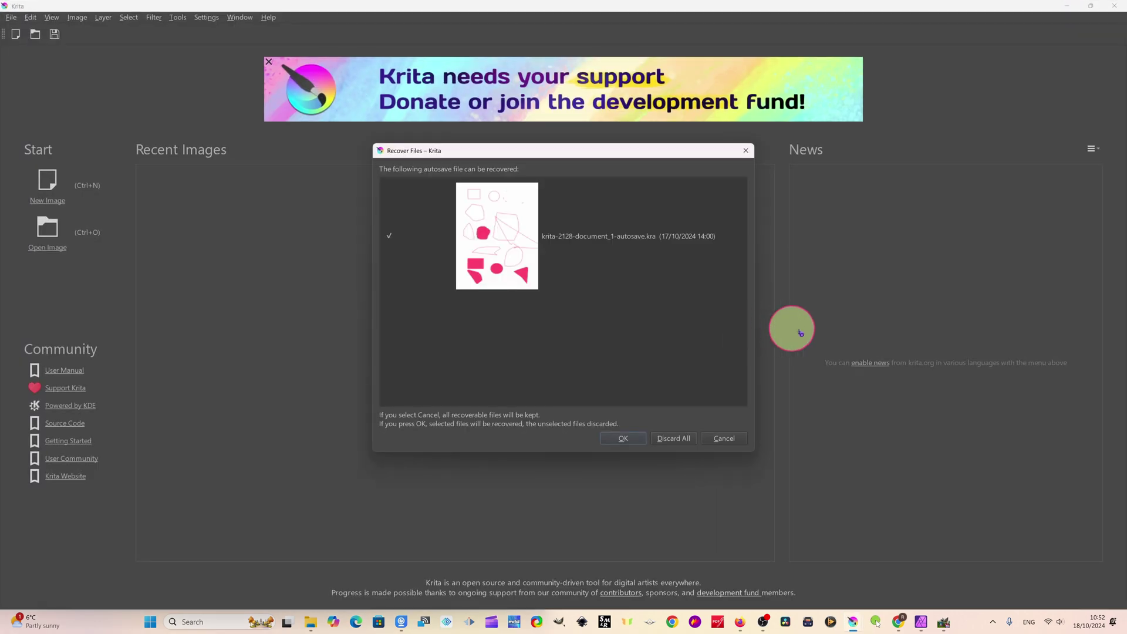
# Switch to Krita and recover the autosaved drawing "krita-2128-document_1-autosave.kra".
pyautogui.click(623, 438)
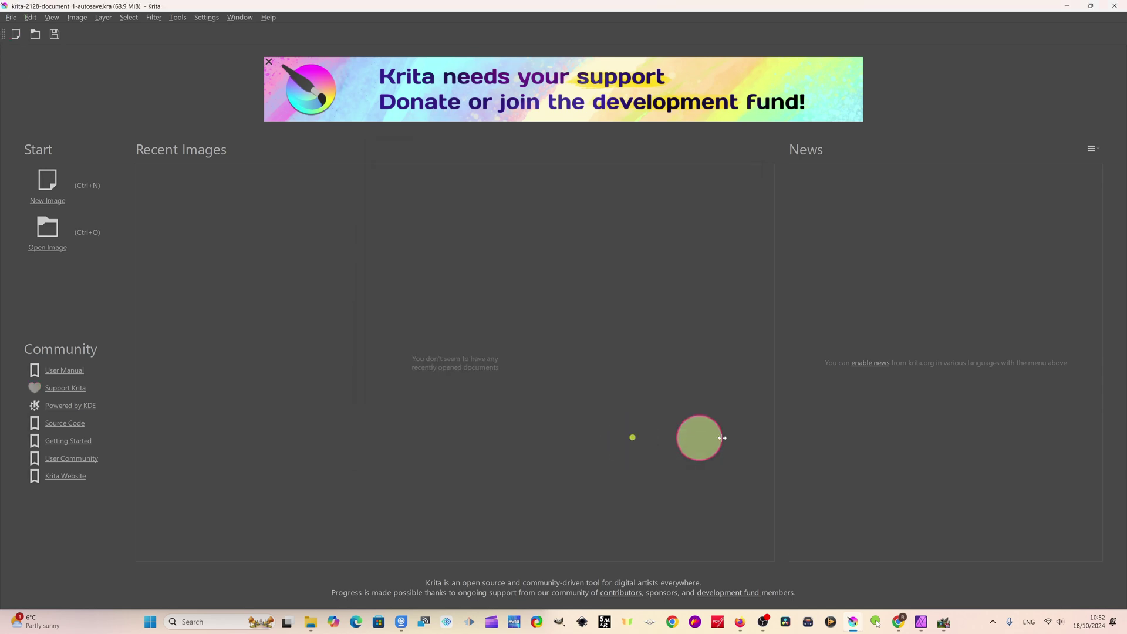
pyautogui.click(10, 17)
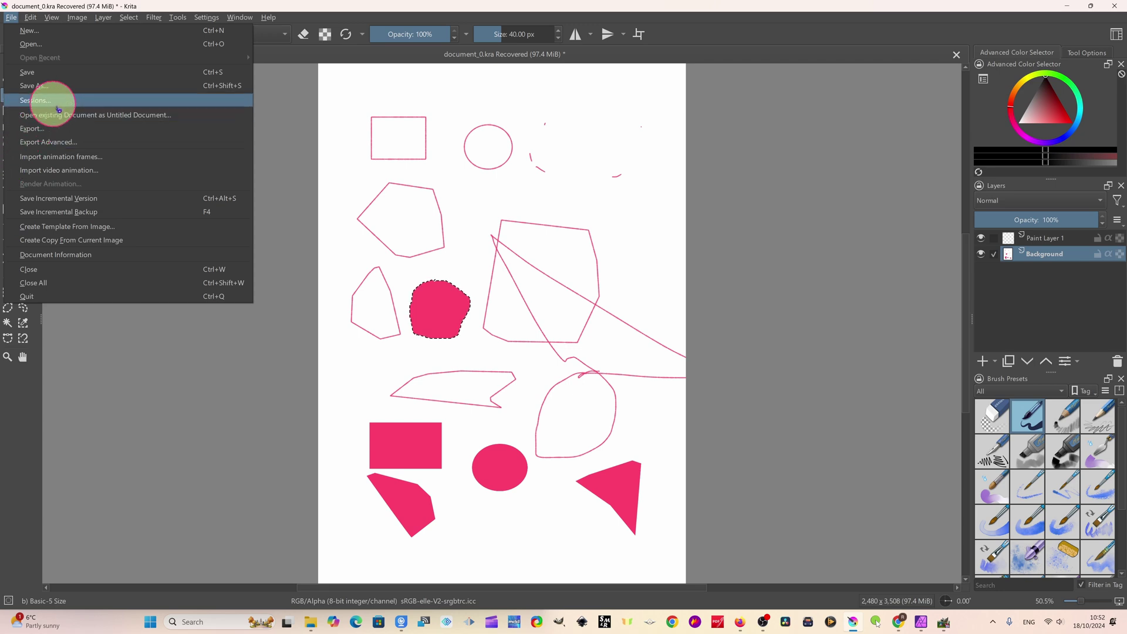
pyautogui.click(1093, 10)
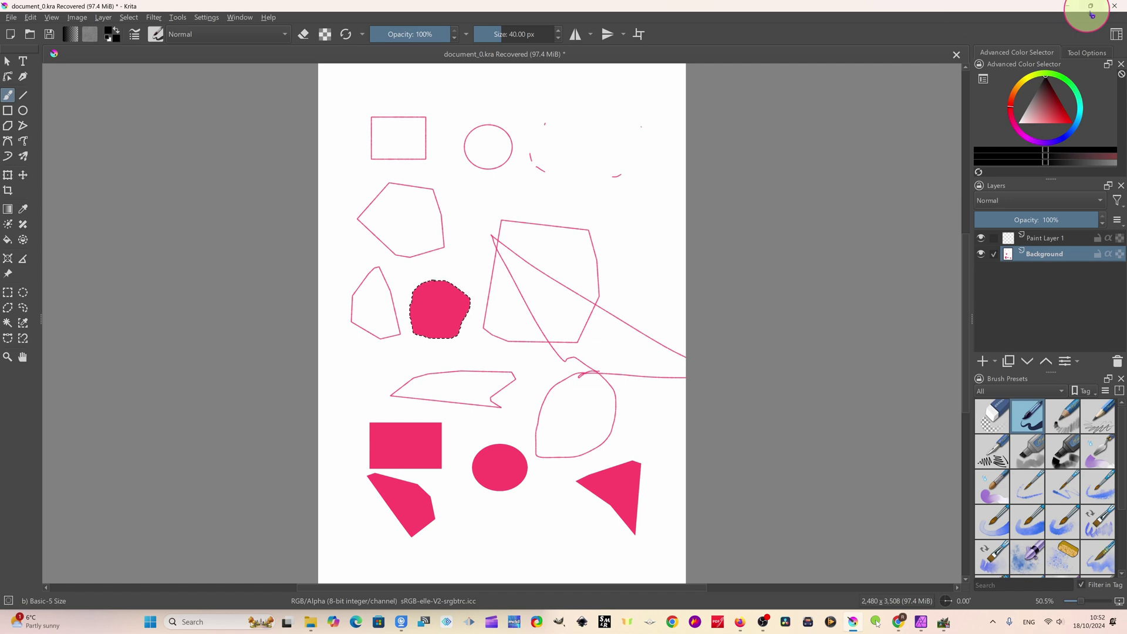
# Tile the Krita window beside Affinity Photo to compare the two interfaces.
pyautogui.moveTo(1095, 11)
pyautogui.click(967, 34)
pyautogui.click(761, 51)
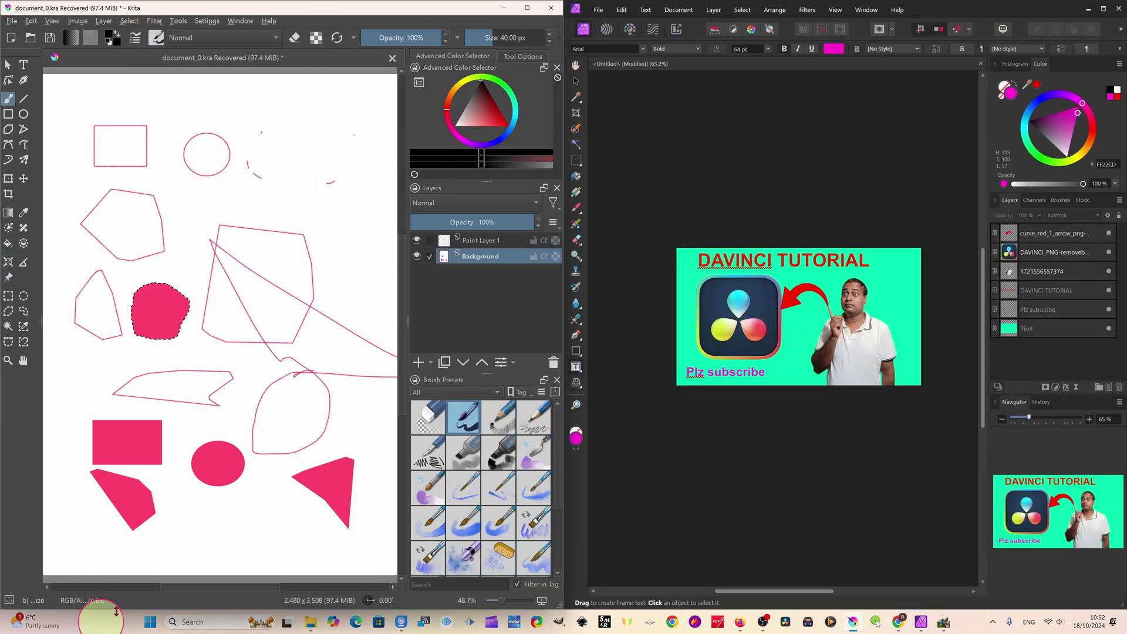
pyautogui.moveTo(198, 587)
pyautogui.mouseDown()
pyautogui.moveTo(281, 587)
pyautogui.moveTo(171, 586)
pyautogui.mouseUp()
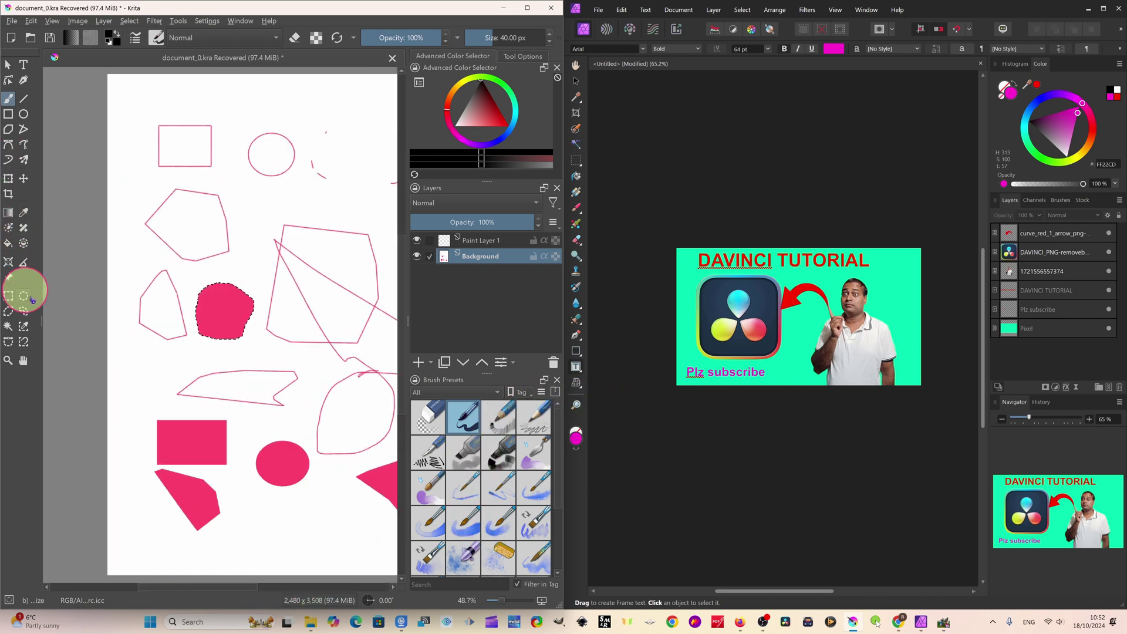
# Minimize Krita to uncover GIMP beside Affinity Photo, bringing Krita back once for another comparison.
pyautogui.click(503, 8)
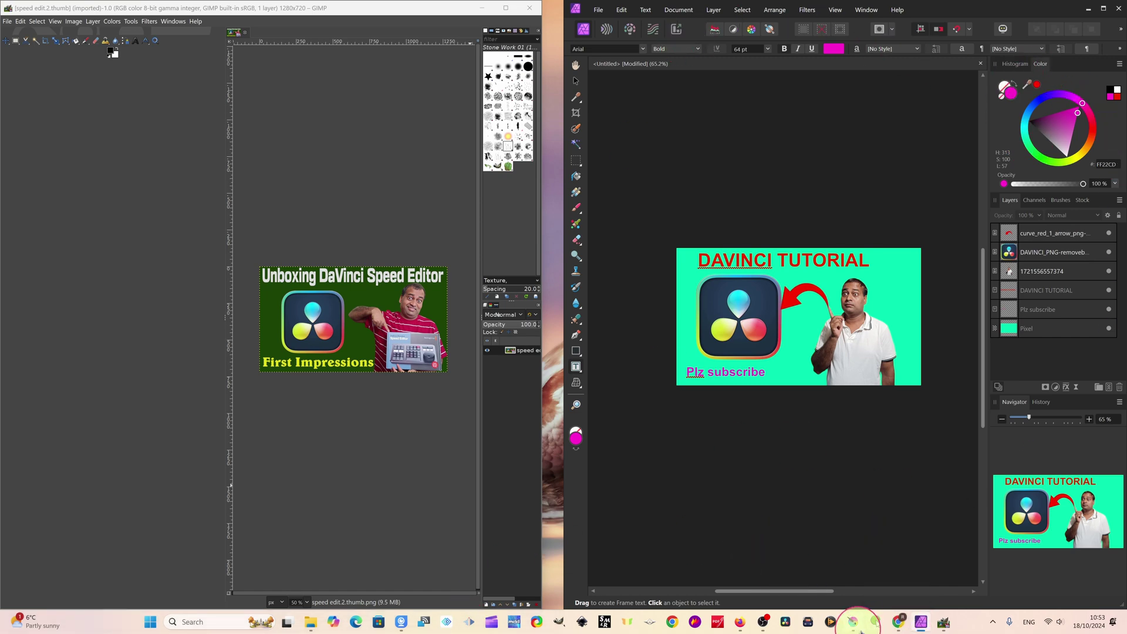
pyautogui.moveTo(853, 621)
pyautogui.click(819, 563)
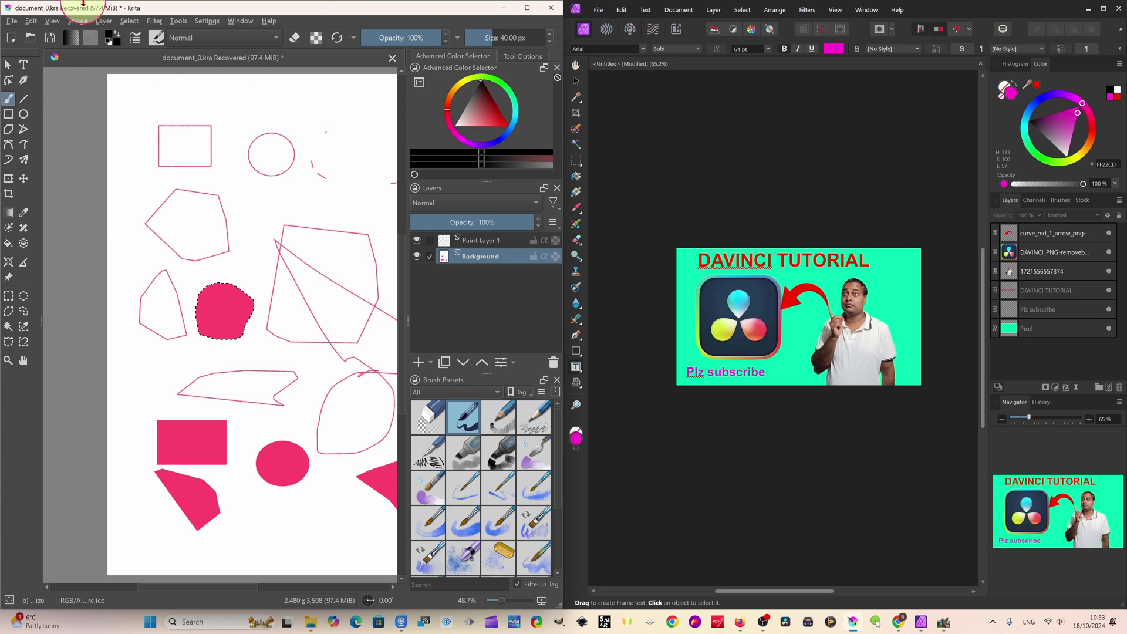
pyautogui.click(506, 8)
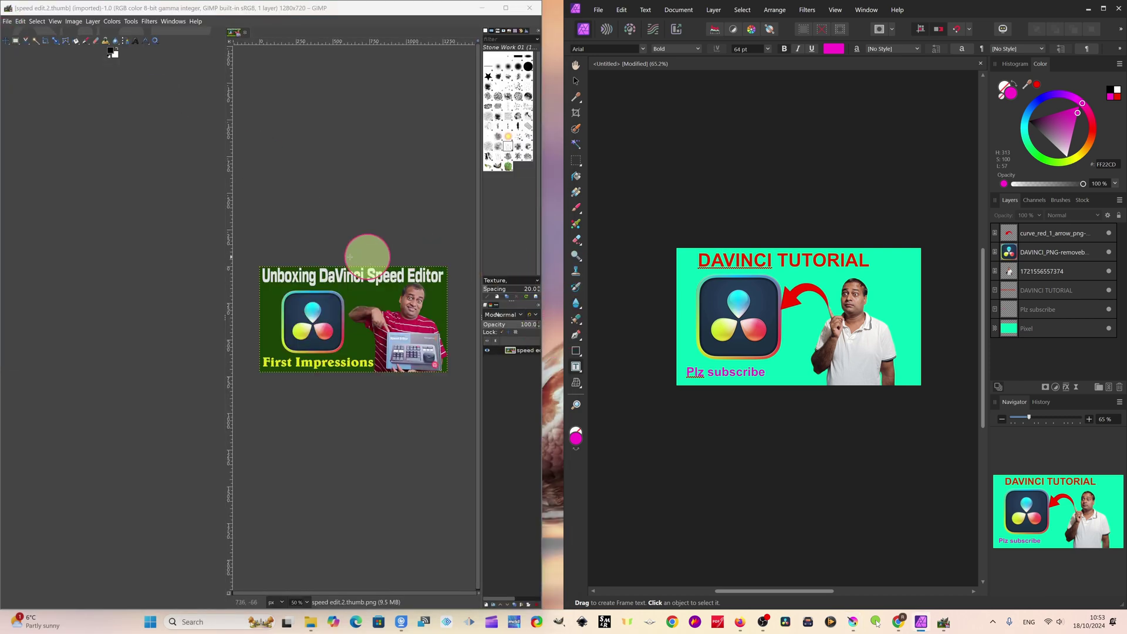